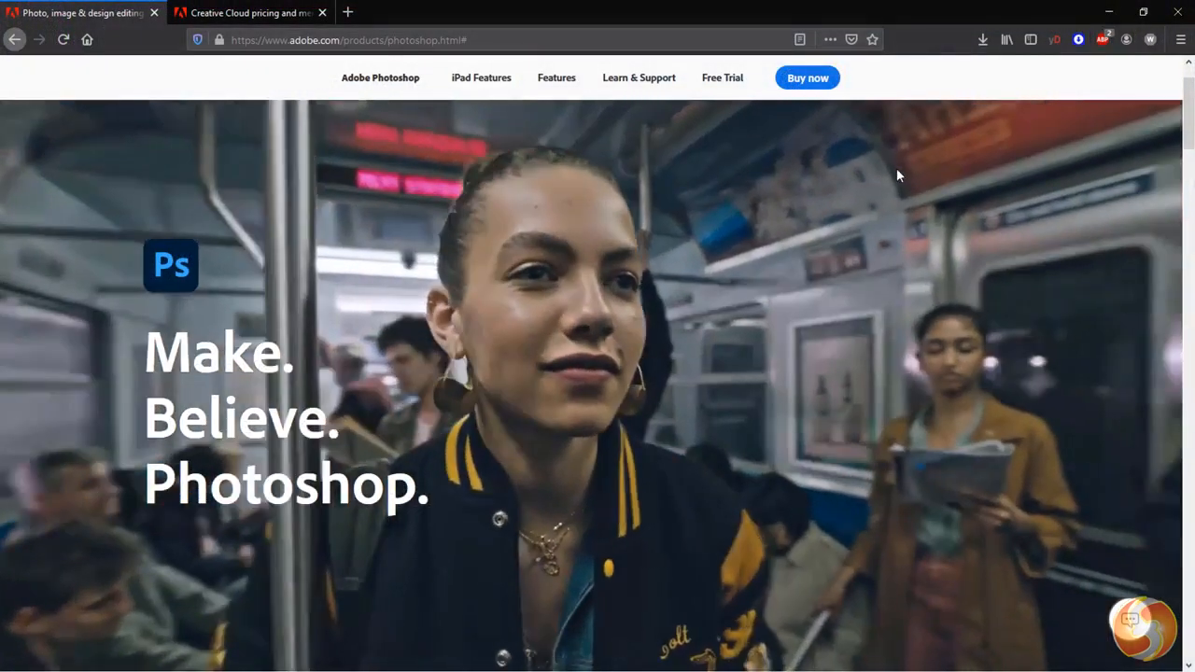
# - Look through the feature overview on Adobe's Photoshop product page
pyautogui.scroll(-6, 898, 174)
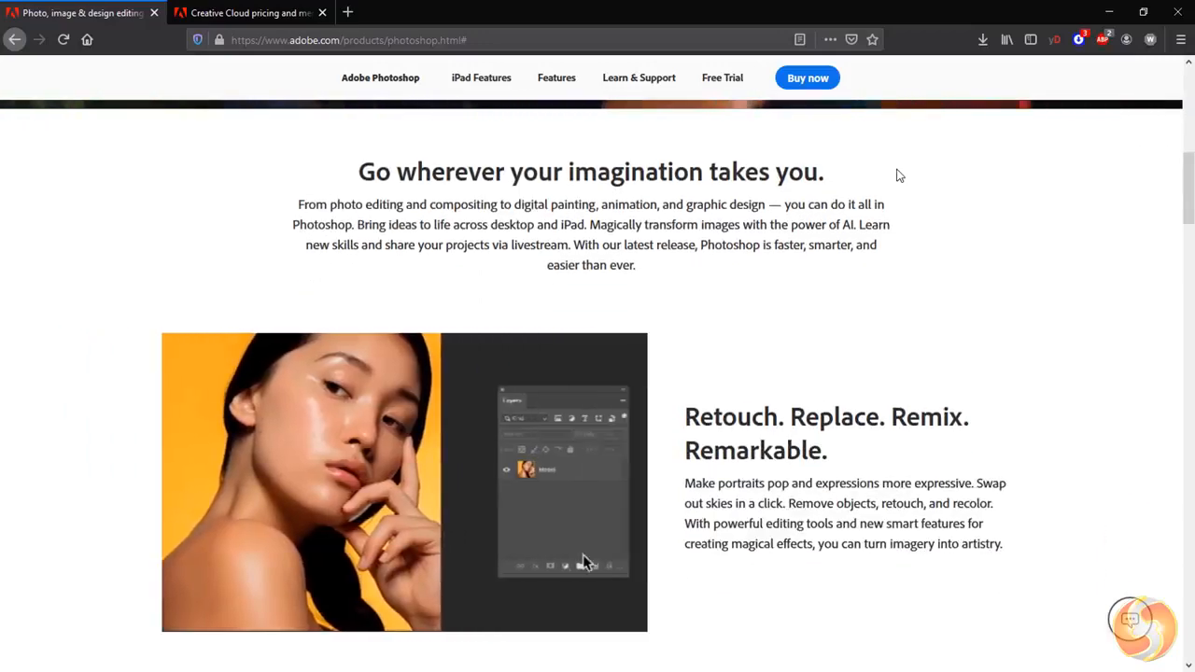
pyautogui.scroll(-2, 898, 176)
pyautogui.scroll(-3, 899, 176)
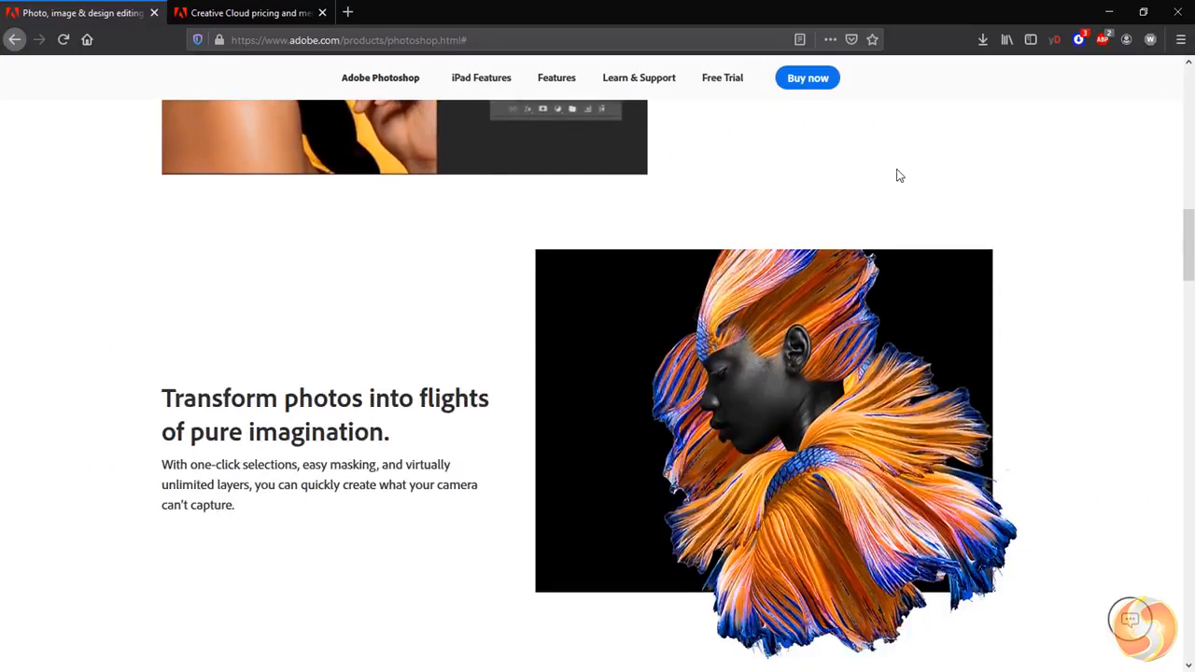
pyautogui.scroll(-4, 898, 176)
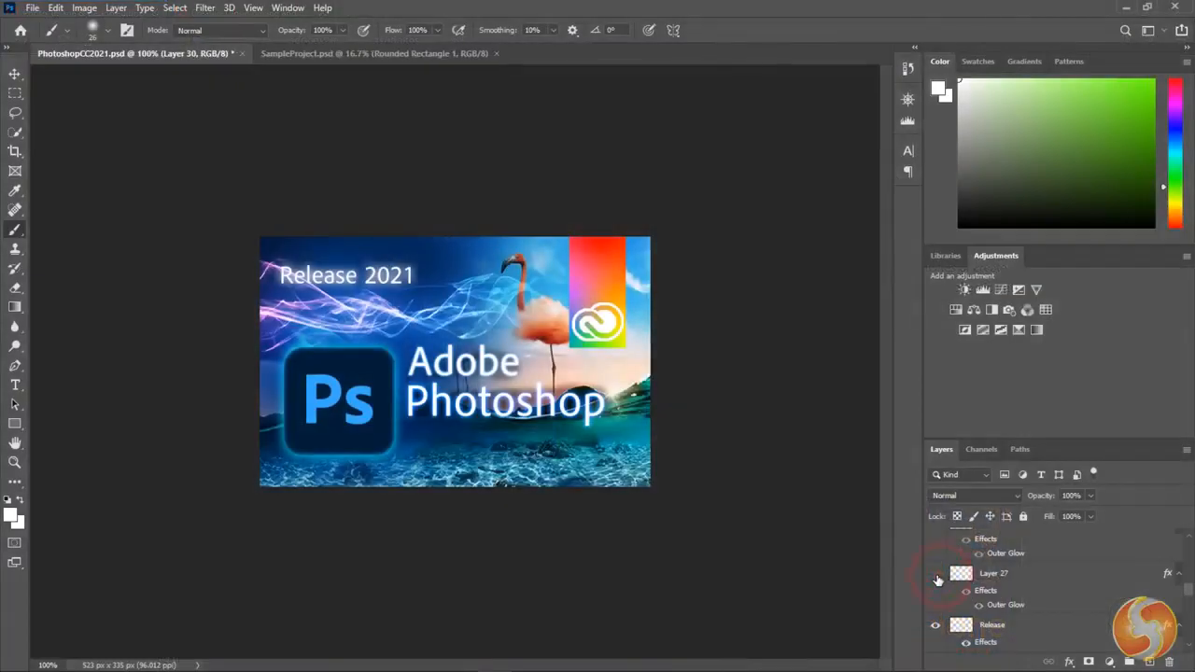
# - Toggle the visibility of individual layers and Brightness/Contrast adjustments in PhotoshopCC2021.psd to examine what each contributes to the composition
pyautogui.click(938, 580)
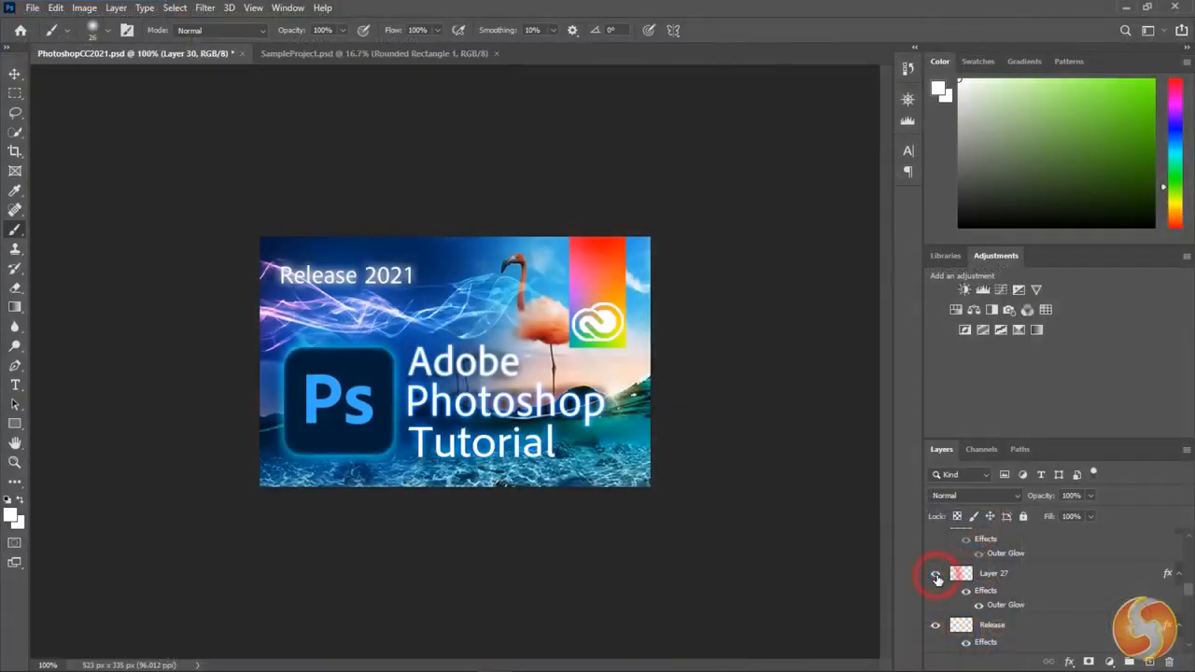
pyautogui.scroll(-1, 931, 593)
pyautogui.click(939, 607)
pyautogui.click(938, 607)
pyautogui.scroll(-2, 938, 607)
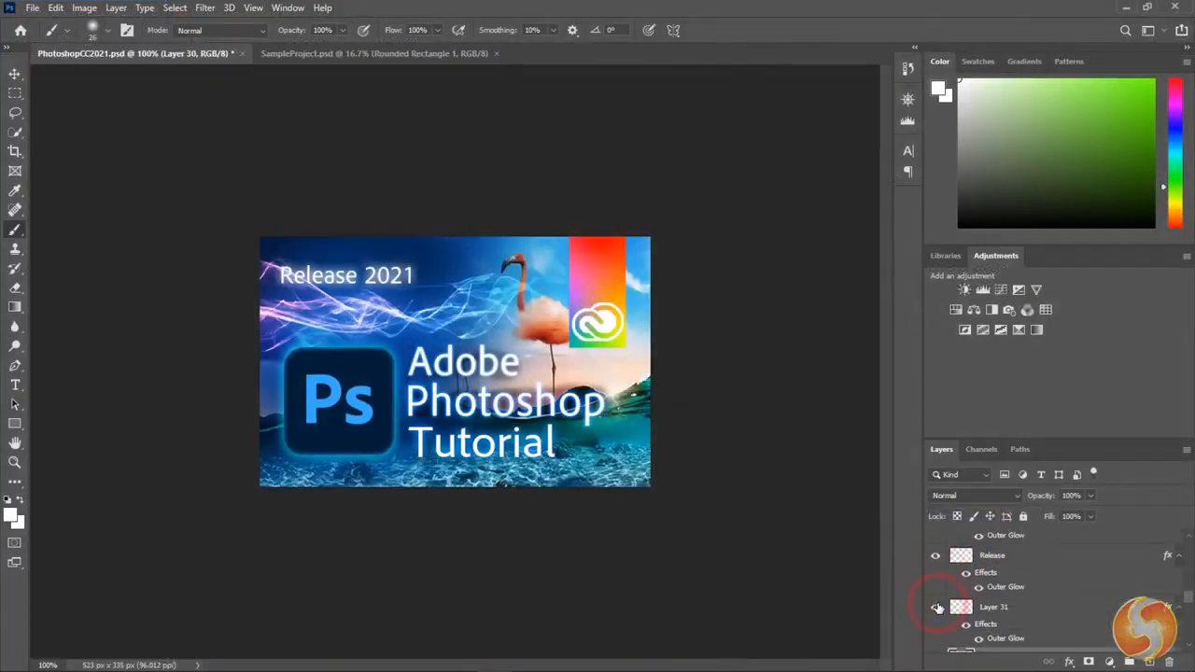
pyautogui.click(933, 612)
pyautogui.click(933, 612)
pyautogui.scroll(-2, 934, 616)
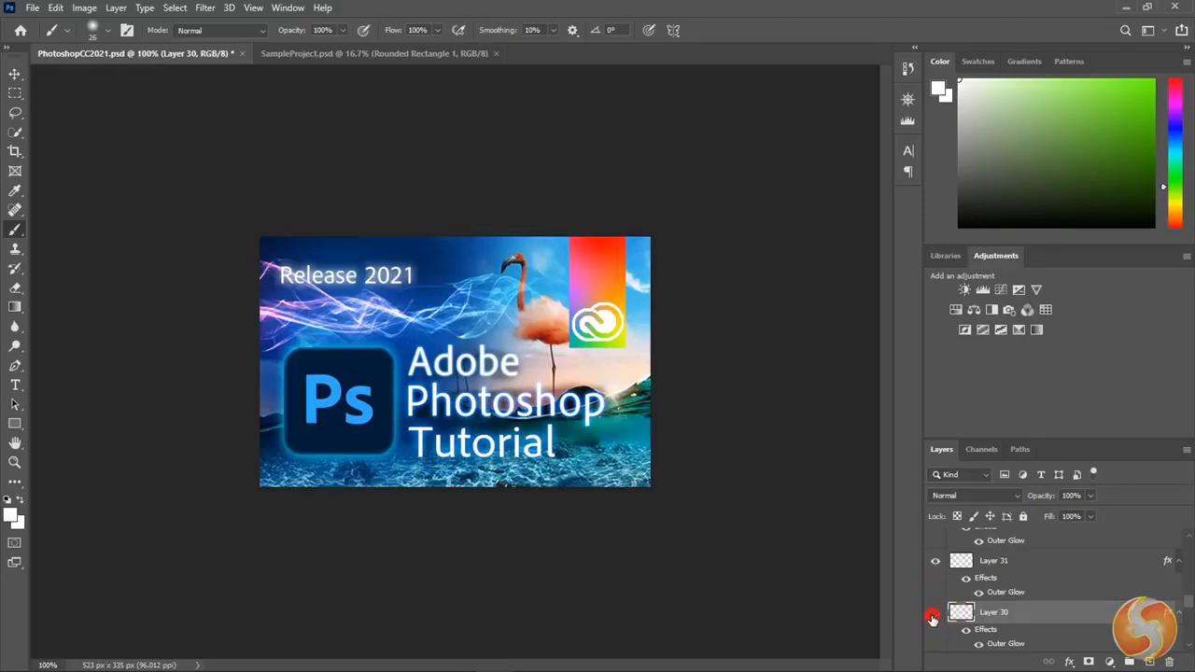
pyautogui.click(933, 616)
pyautogui.click(933, 617)
pyautogui.scroll(-2, 933, 618)
pyautogui.click(934, 626)
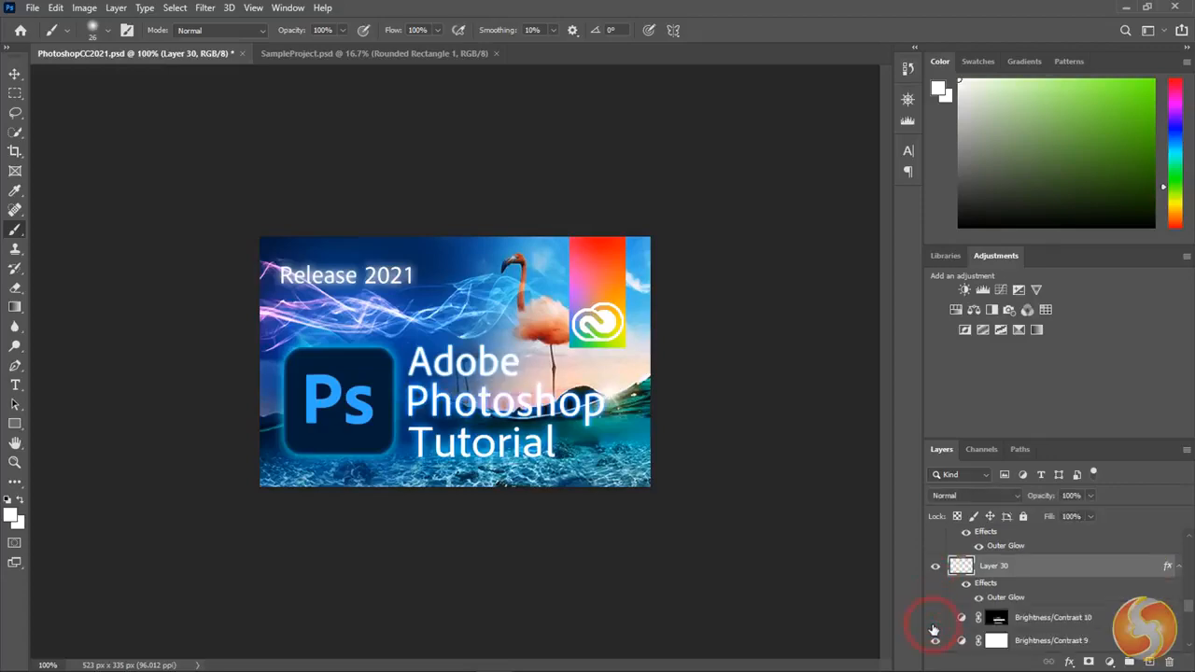
pyautogui.click(935, 621)
pyautogui.scroll(-2, 935, 622)
pyautogui.click(935, 608)
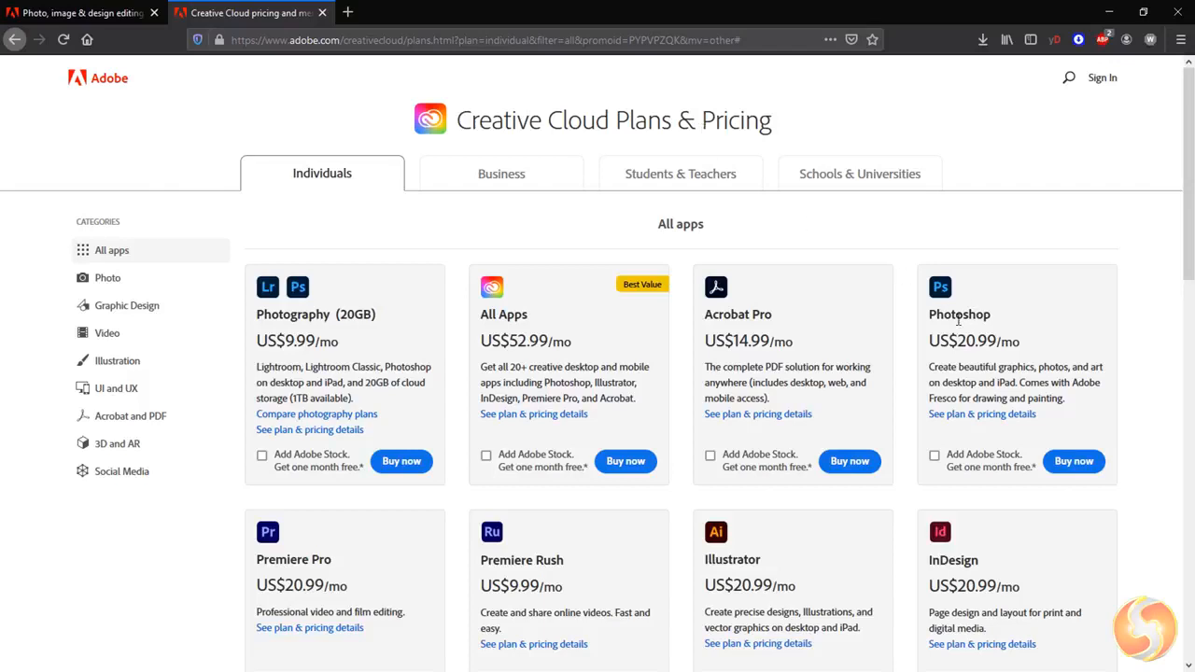
# - Examine the monthly prices of the Photoshop and Photography (20GB) plans on the Creative Cloud pricing page
pyautogui.moveTo(937, 314); pyautogui.dragTo(1023, 346)
pyautogui.click(1003, 339)
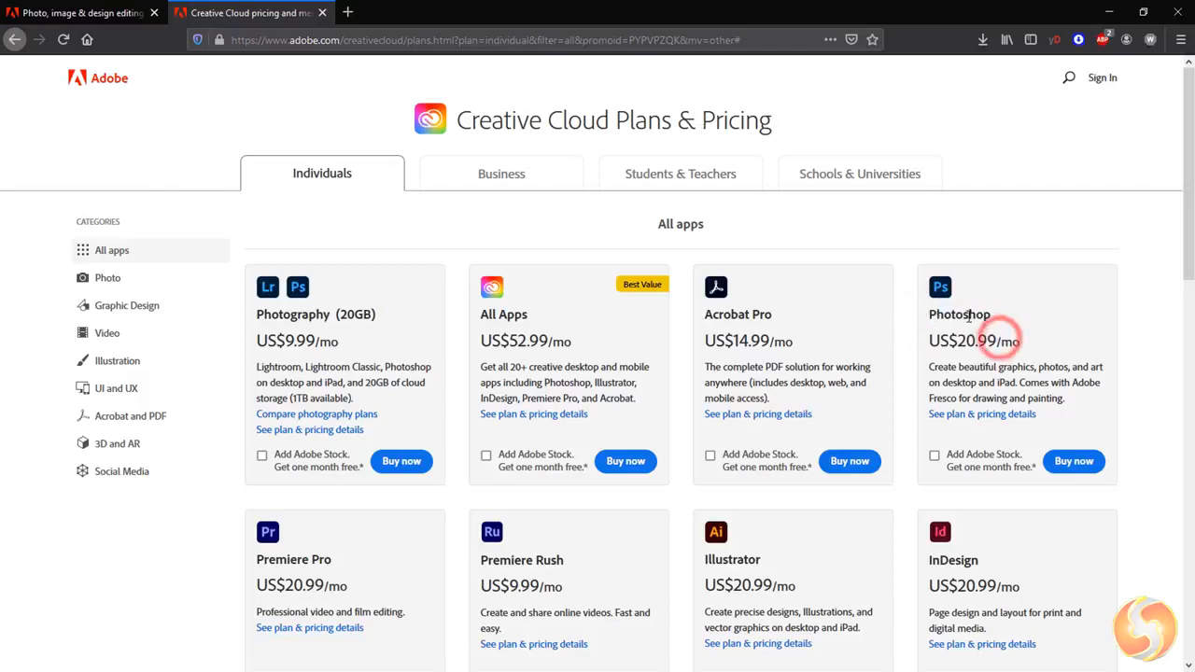
pyautogui.moveTo(254, 316); pyautogui.dragTo(319, 342)
pyautogui.click(287, 320)
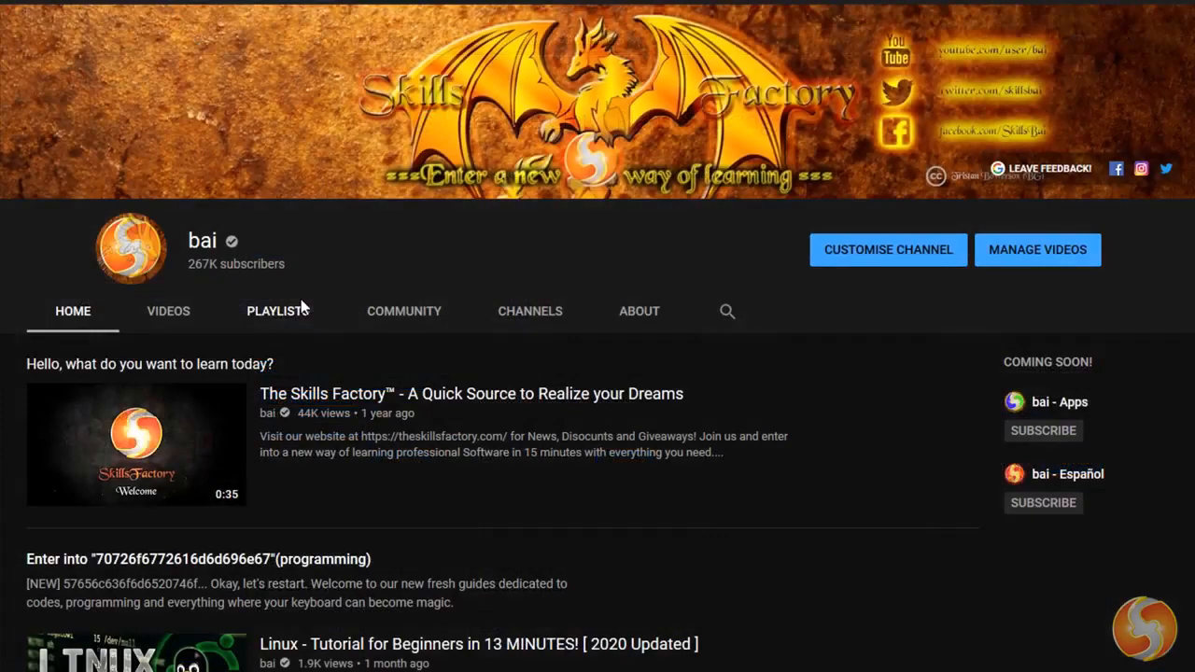
pyautogui.scroll(-6, 816, 346)
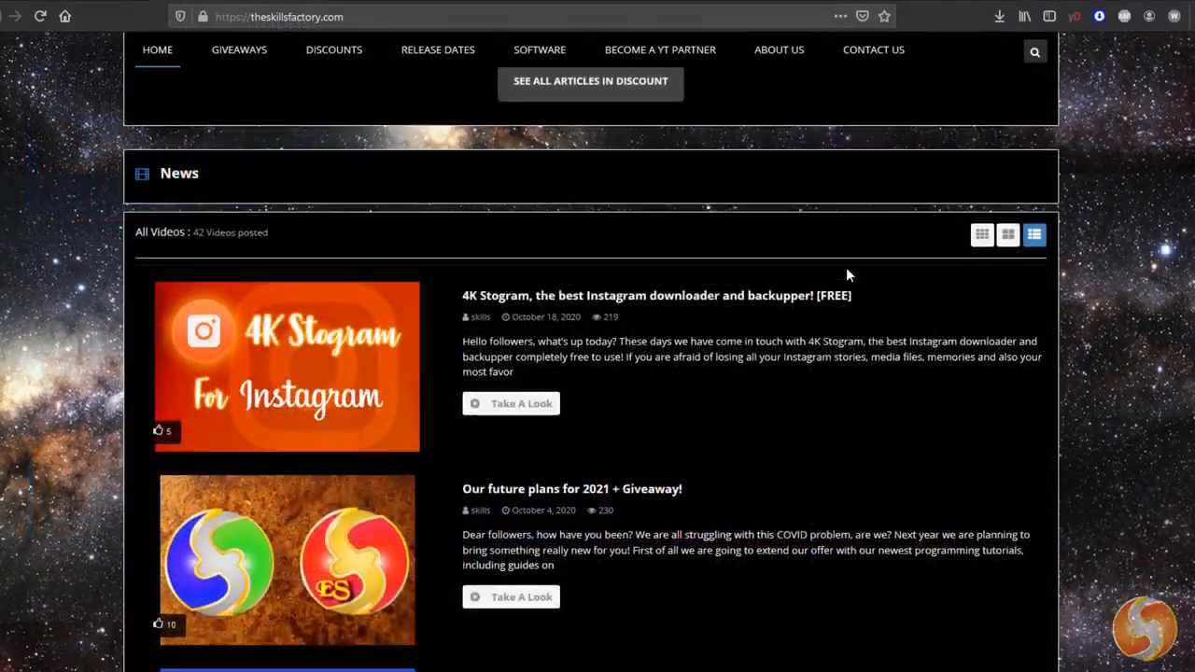
pyautogui.scroll(-1, 846, 267)
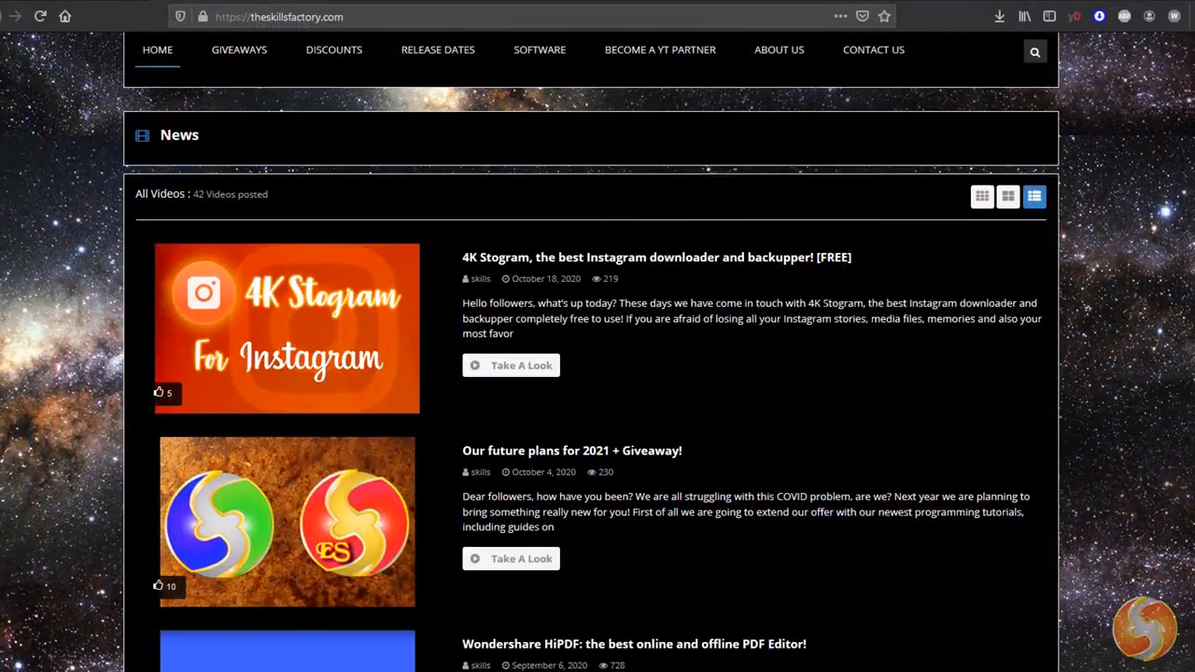
pyautogui.scroll(-3, 717, 294)
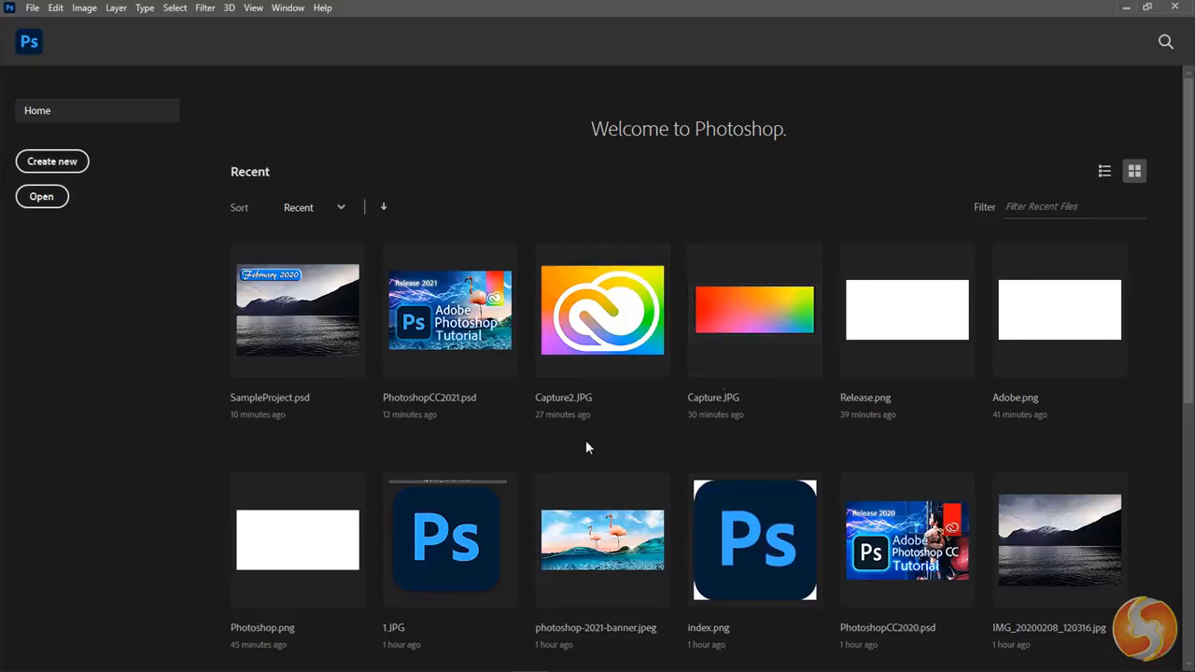
# - Open the image IMG_20200605_133642.jpg from the PSE2021 folder in Photoshop
pyautogui.click(48, 226)
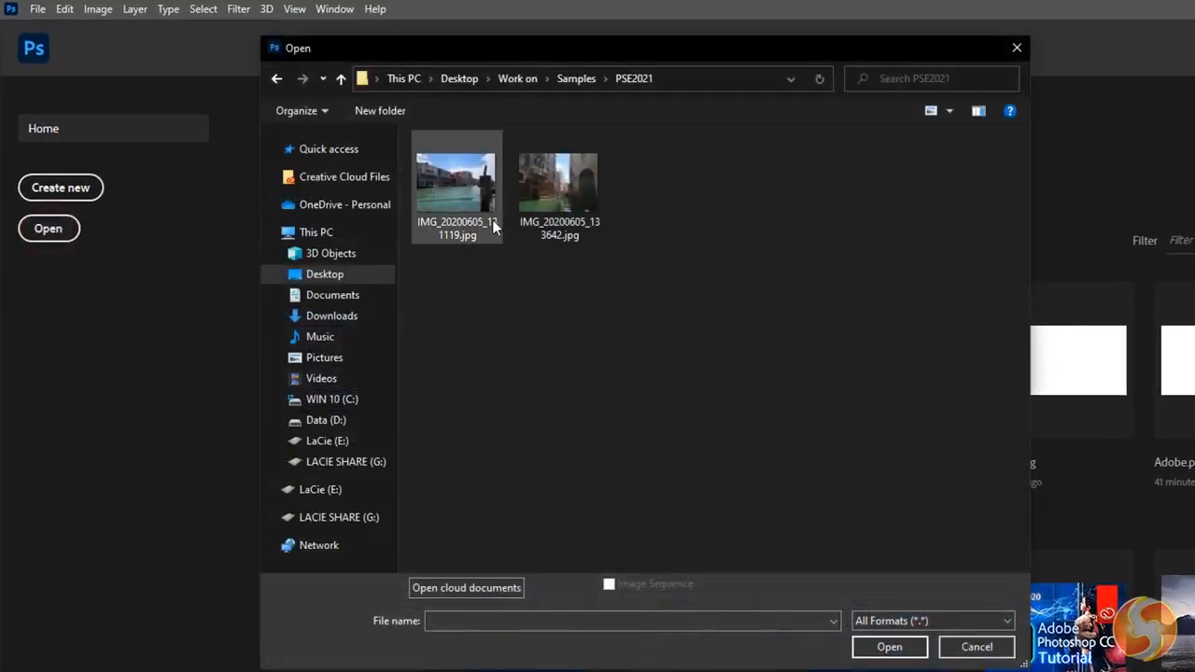
pyautogui.click(558, 186)
pyautogui.click(888, 644)
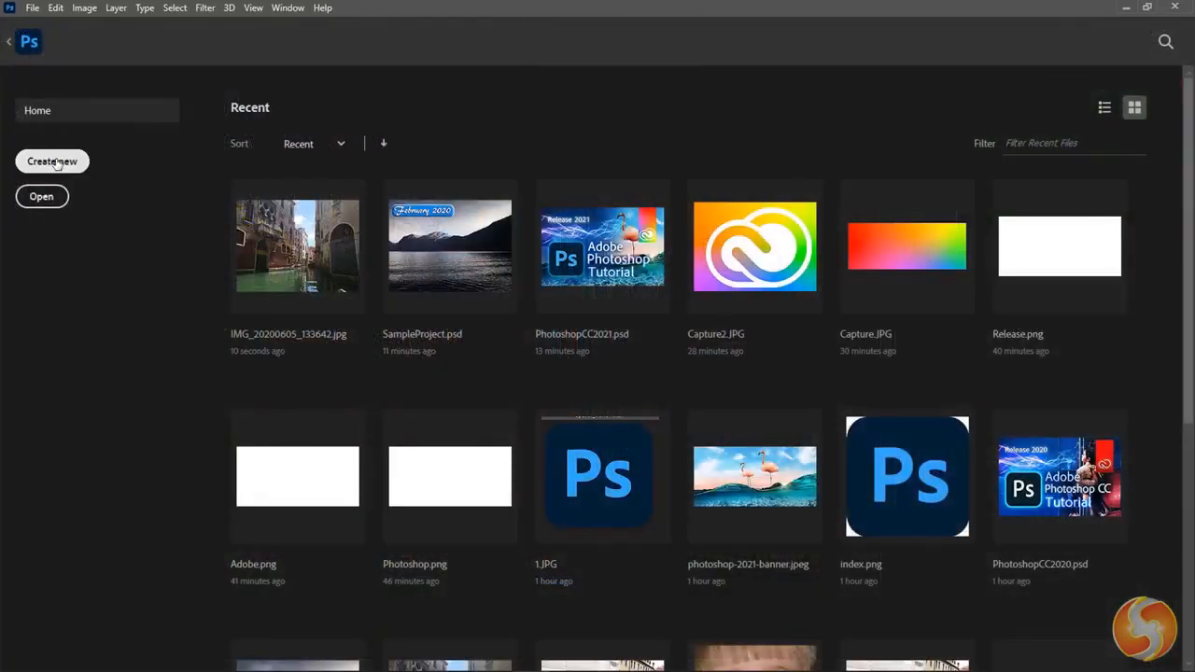
# - Set up a new document from the Landscape, 7 x 5 photo preset and name it MyProject
pyautogui.click(60, 162)
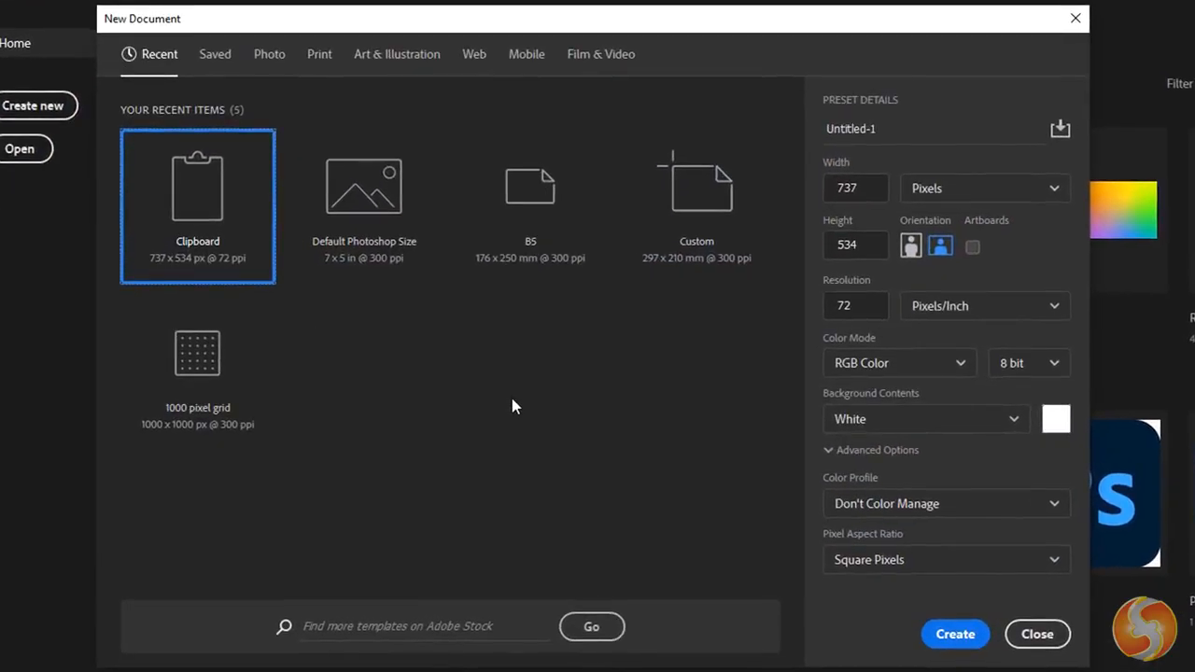
pyautogui.click(267, 56)
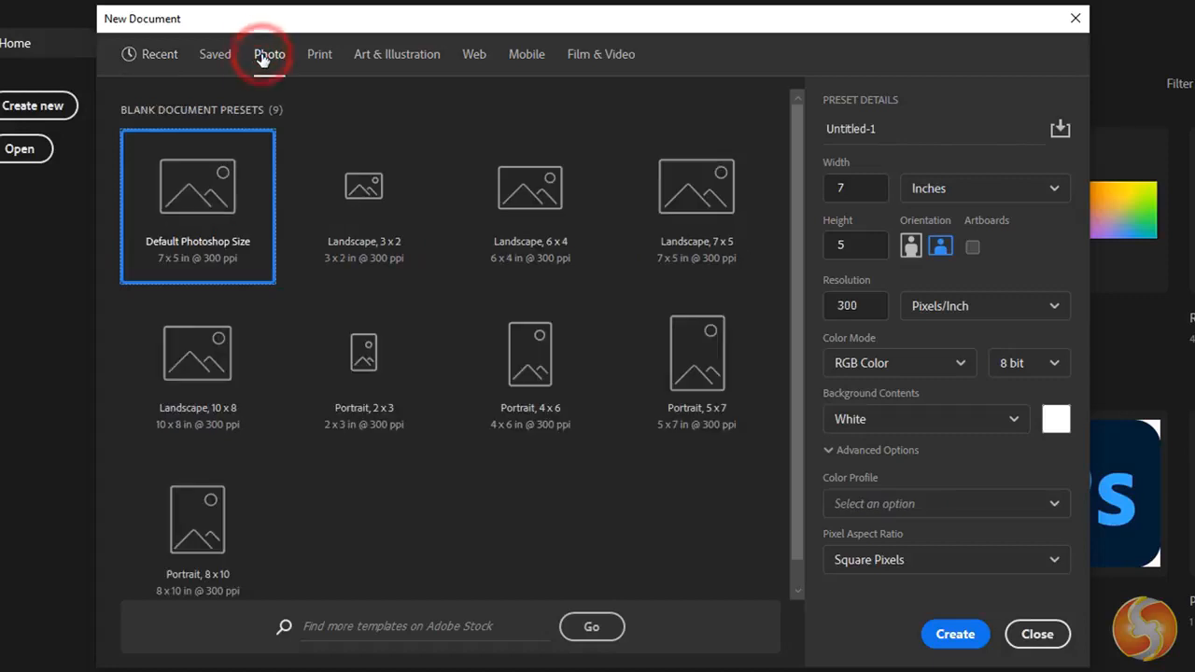
pyautogui.click(688, 195)
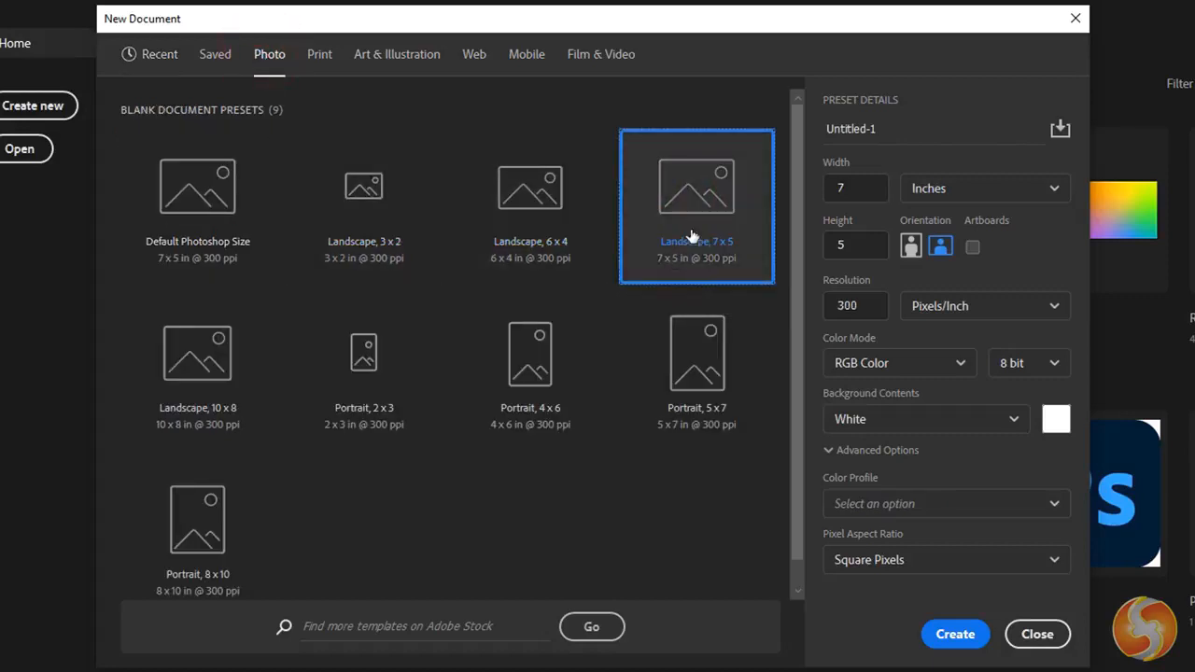
pyautogui.click(897, 126)
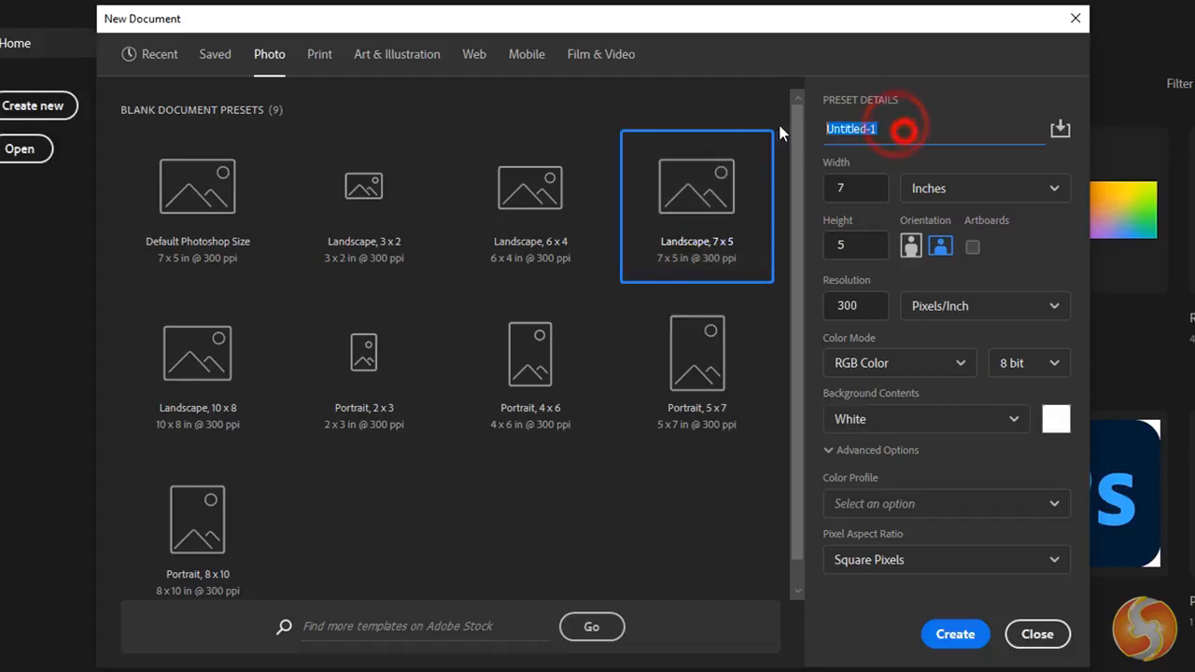
pyautogui.write('MyProjec')
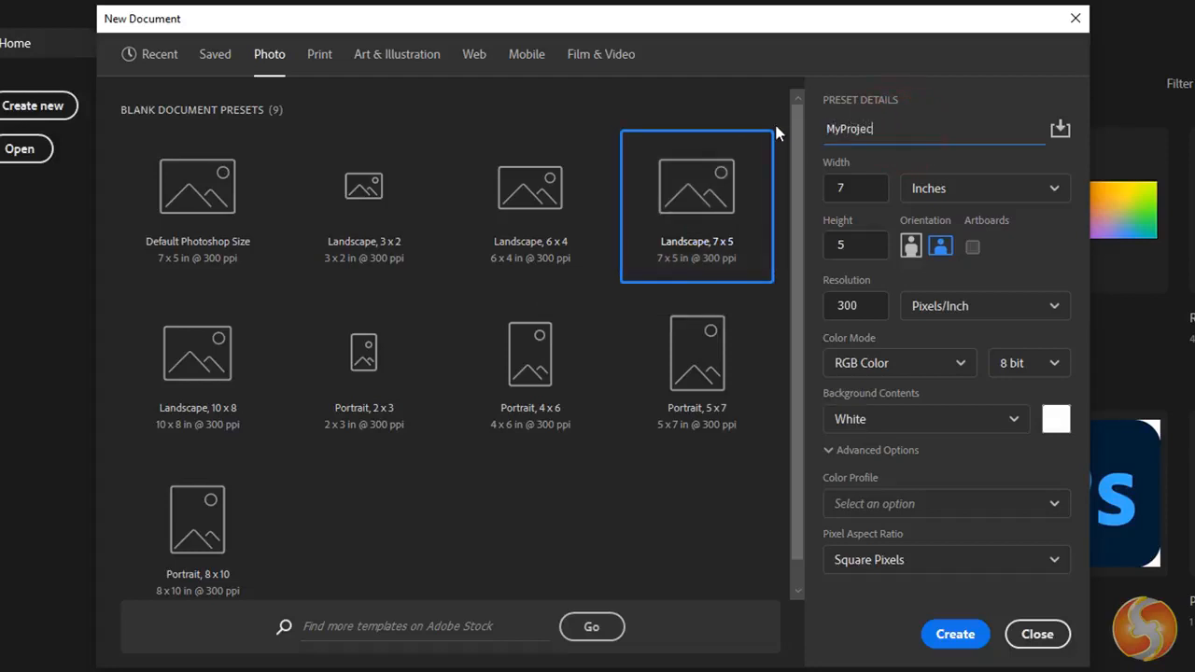
pyautogui.write('t')
# - Create the document at 7 x 5 inches in landscape orientation, with 300 pixels/inch resolution and 8 bit RGB Color
pyautogui.click(855, 187)
pyautogui.click(859, 242)
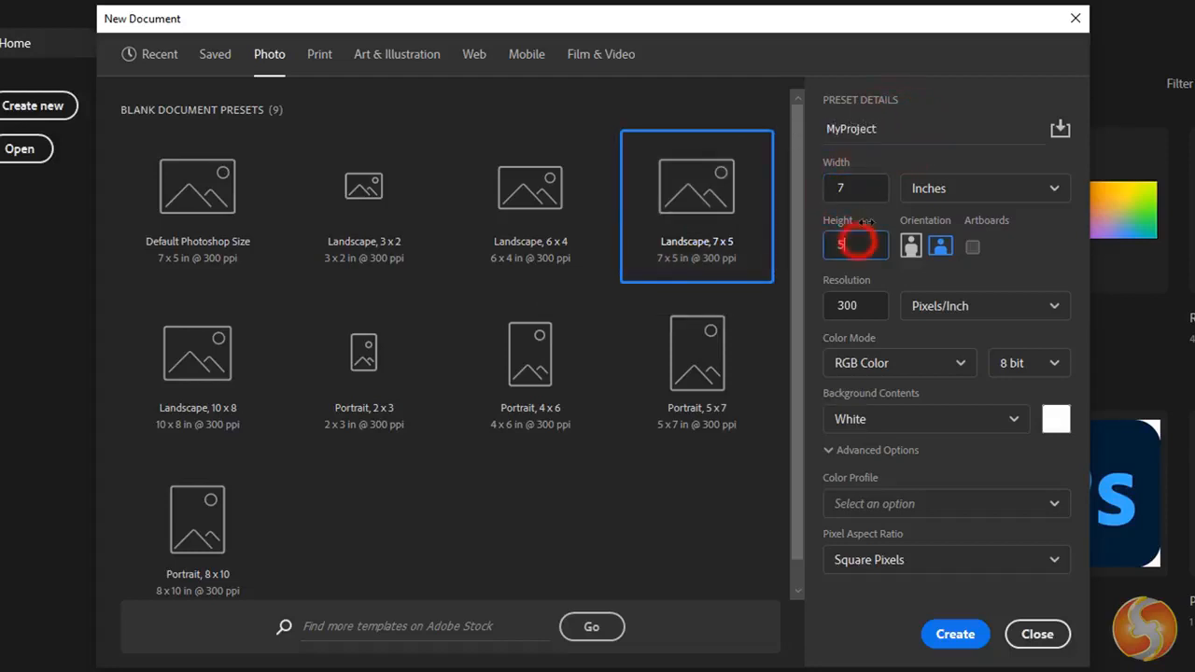
pyautogui.click(911, 248)
pyautogui.click(941, 248)
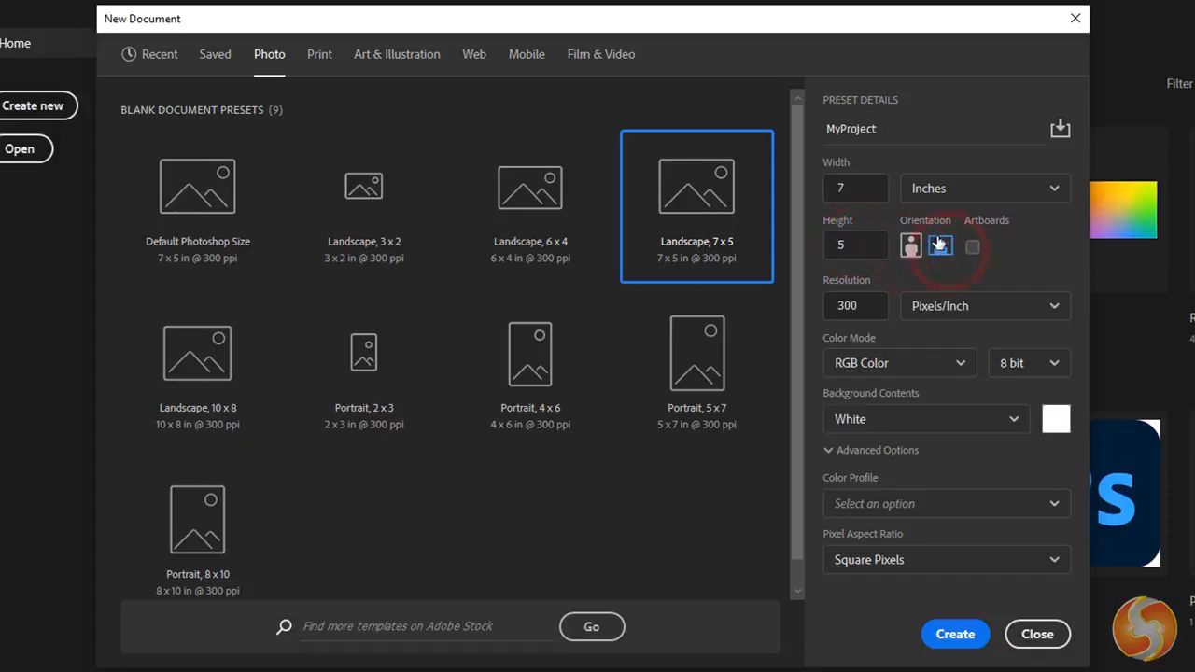
pyautogui.click(870, 308)
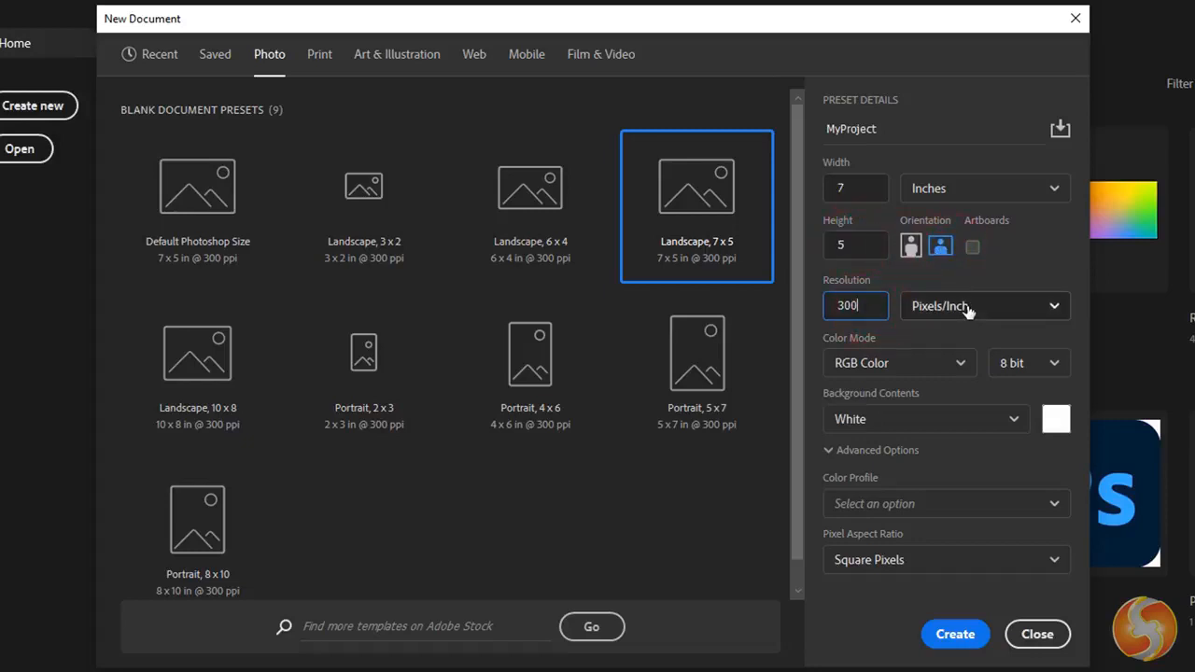
pyautogui.click(1057, 364)
pyautogui.click(1057, 364)
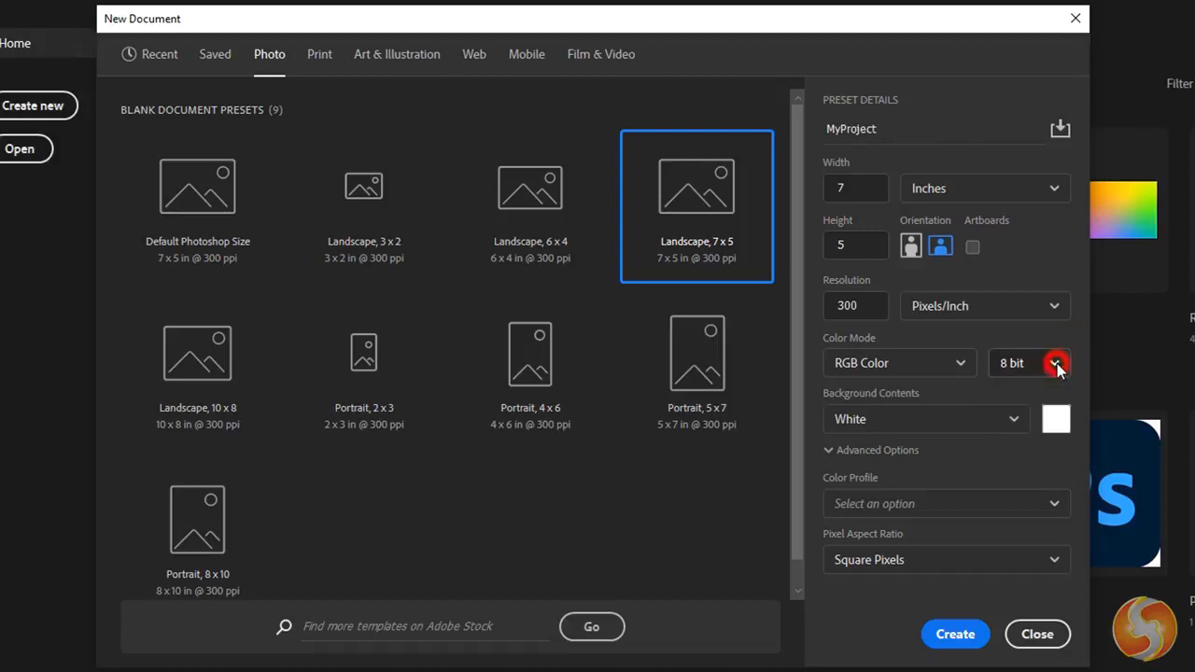
pyautogui.click(952, 364)
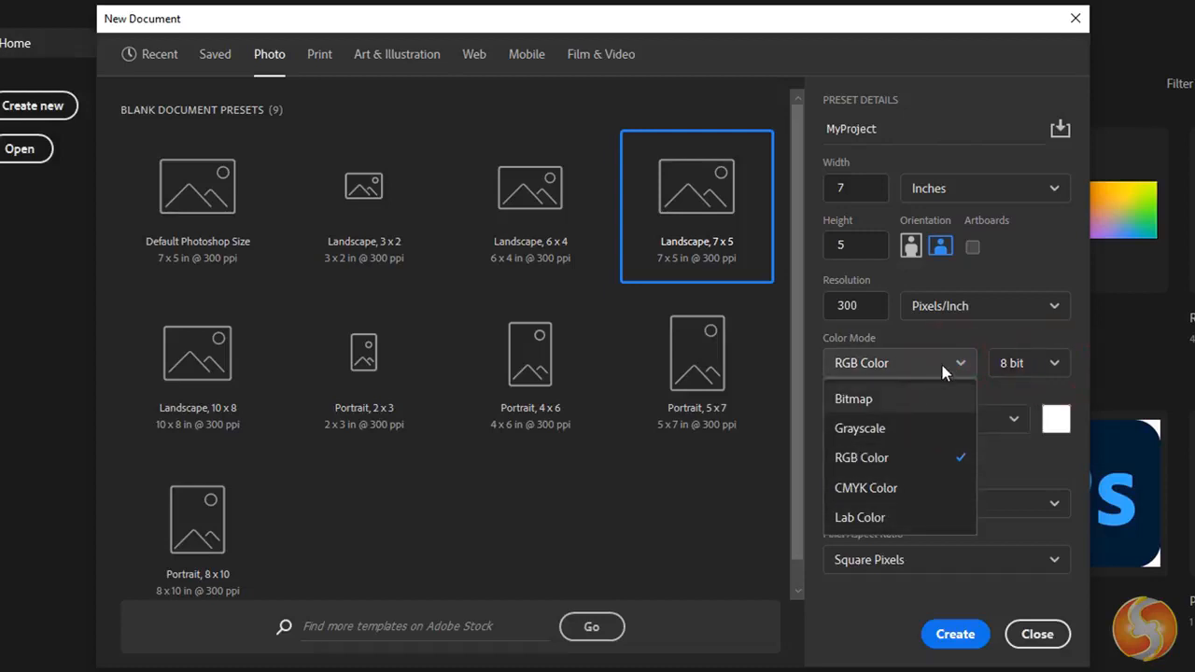
pyautogui.click(942, 364)
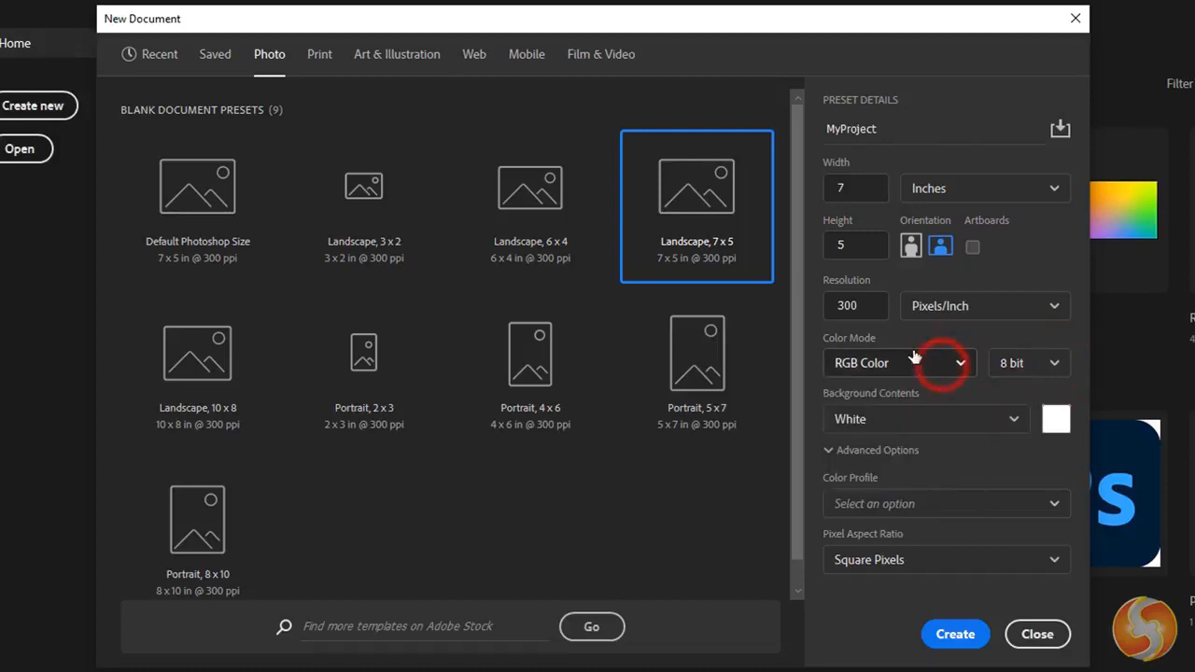
pyautogui.click(966, 642)
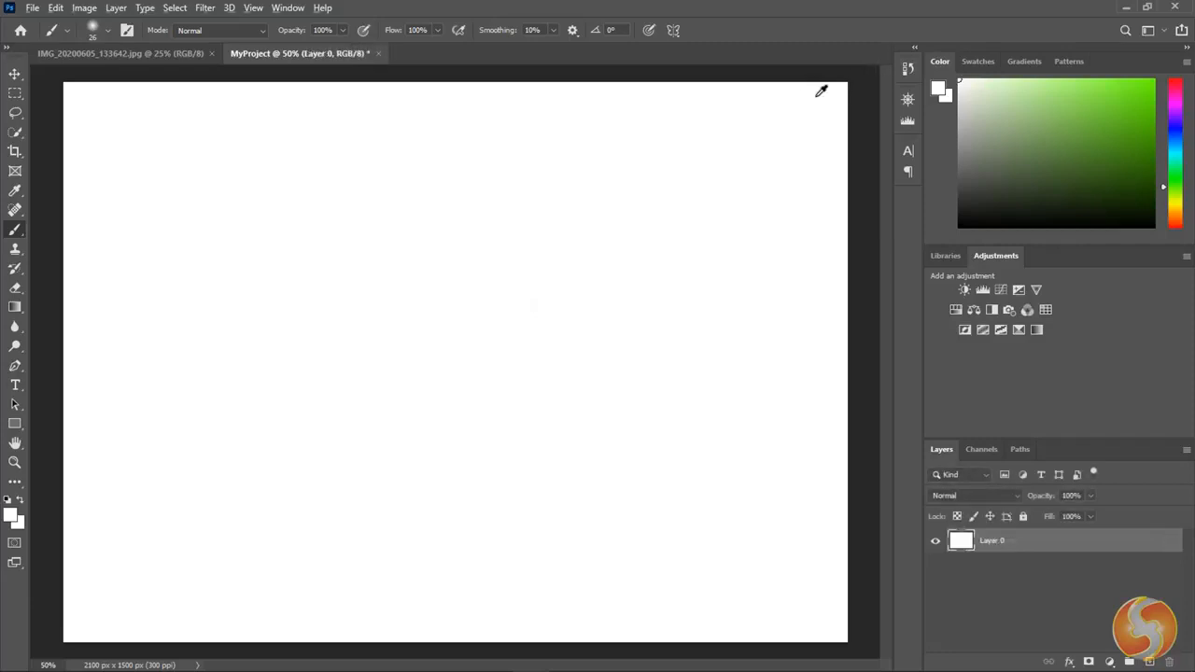
# - Zoom in and out and pan across the blank MyProject canvas, and fit the whole canvas on screen
pyautogui.scroll(3, 819, 96)
pyautogui.scroll(6, 841, 91)
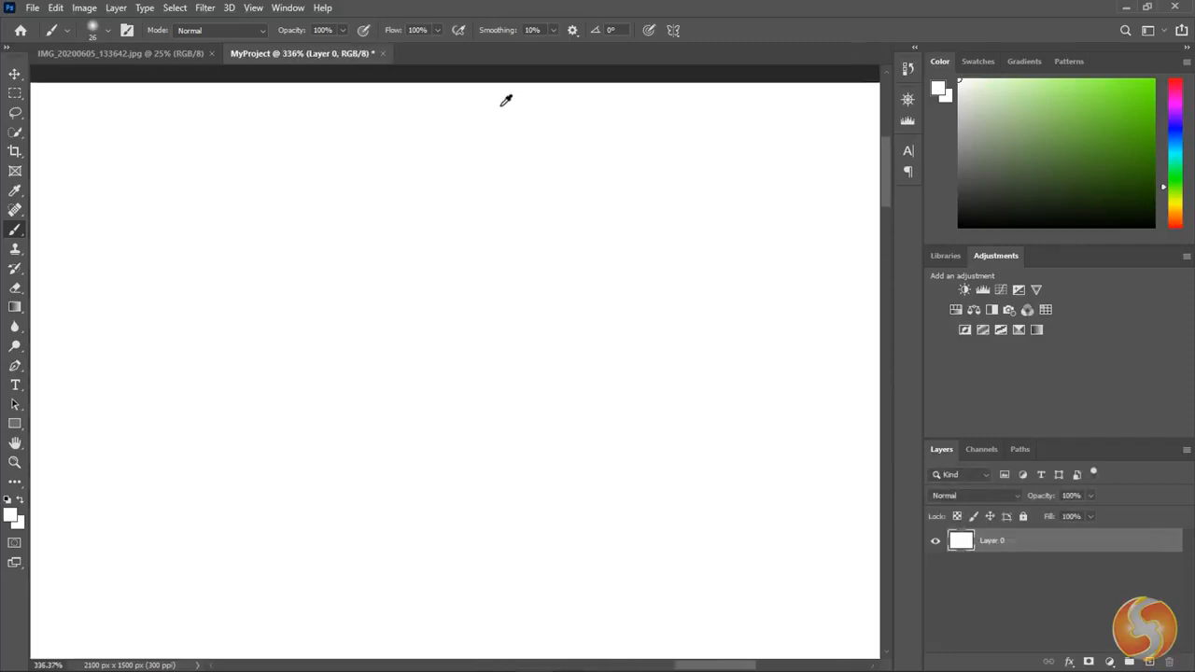
pyautogui.scroll(-8, 511, 123)
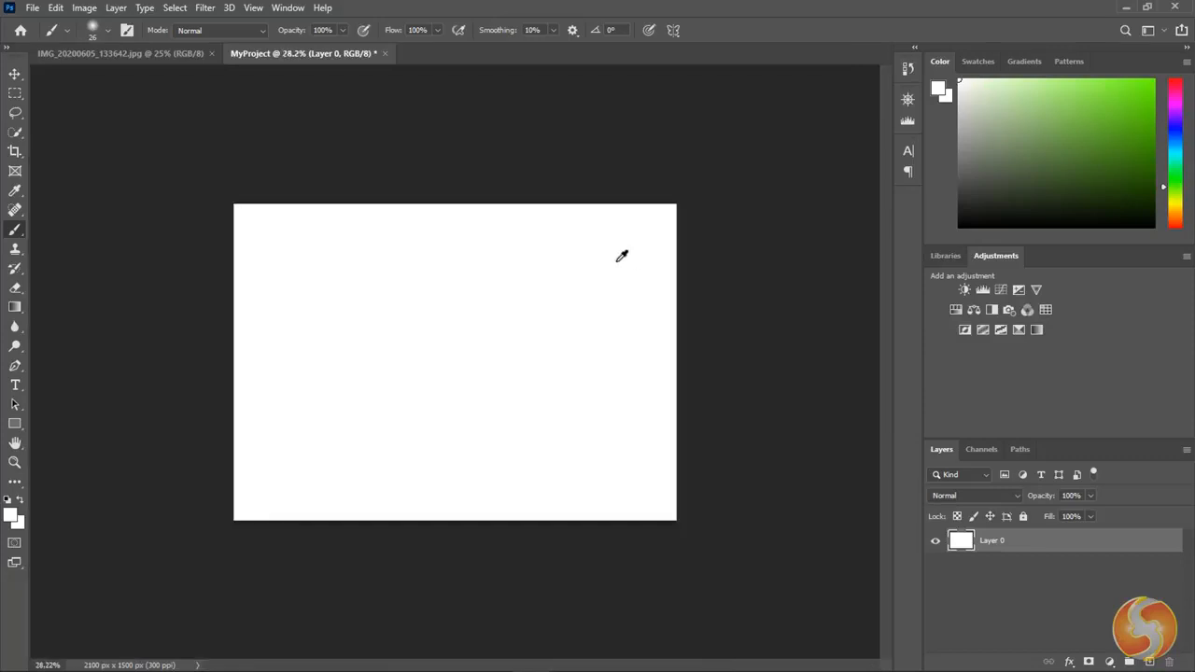
pyautogui.scroll(3, 476, 327)
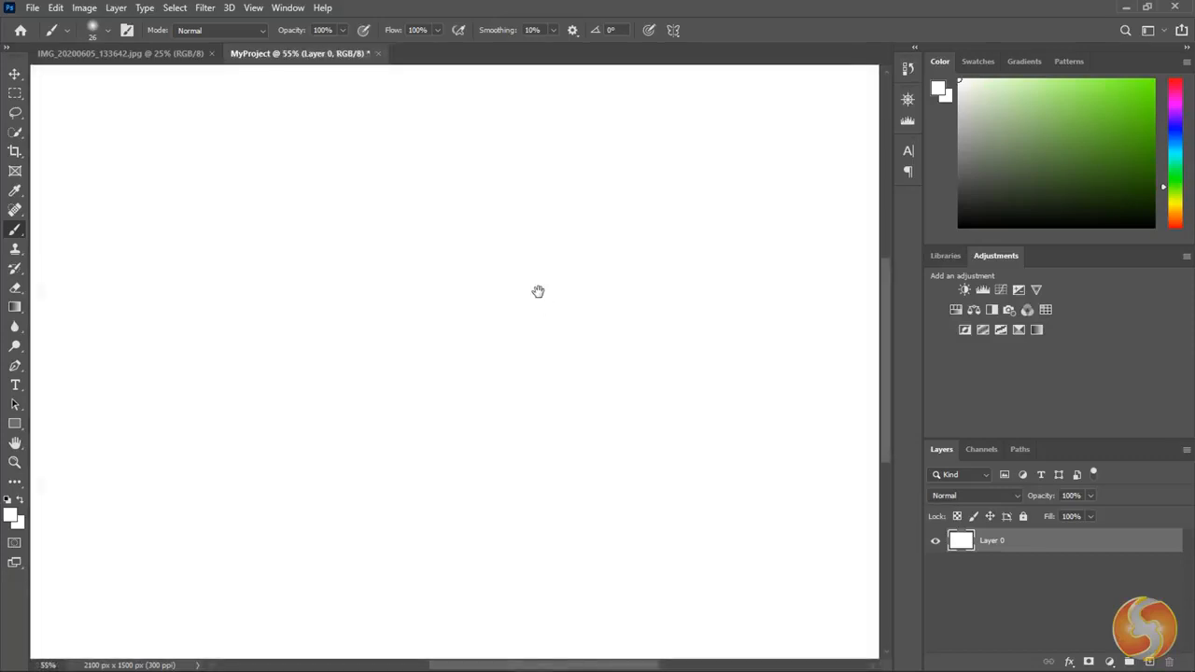
pyautogui.moveTo(559, 260); pyautogui.dragTo(459, 395)
pyautogui.moveTo(411, 317); pyautogui.dragTo(464, 208)
pyautogui.hotkey('ctrl', '0')
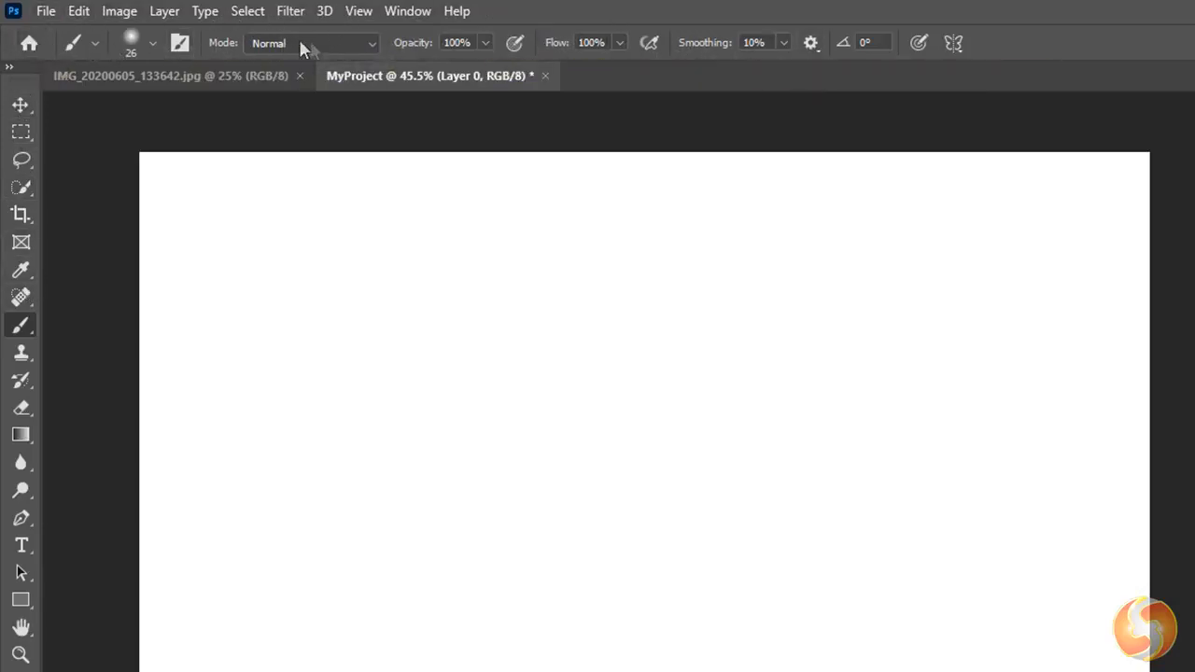
# - Switch through the Move, Rectangular Marquee, Lasso, quick selection and Crop tools to examine their options, and visit the Home screen
pyautogui.click(20, 107)
pyautogui.click(21, 133)
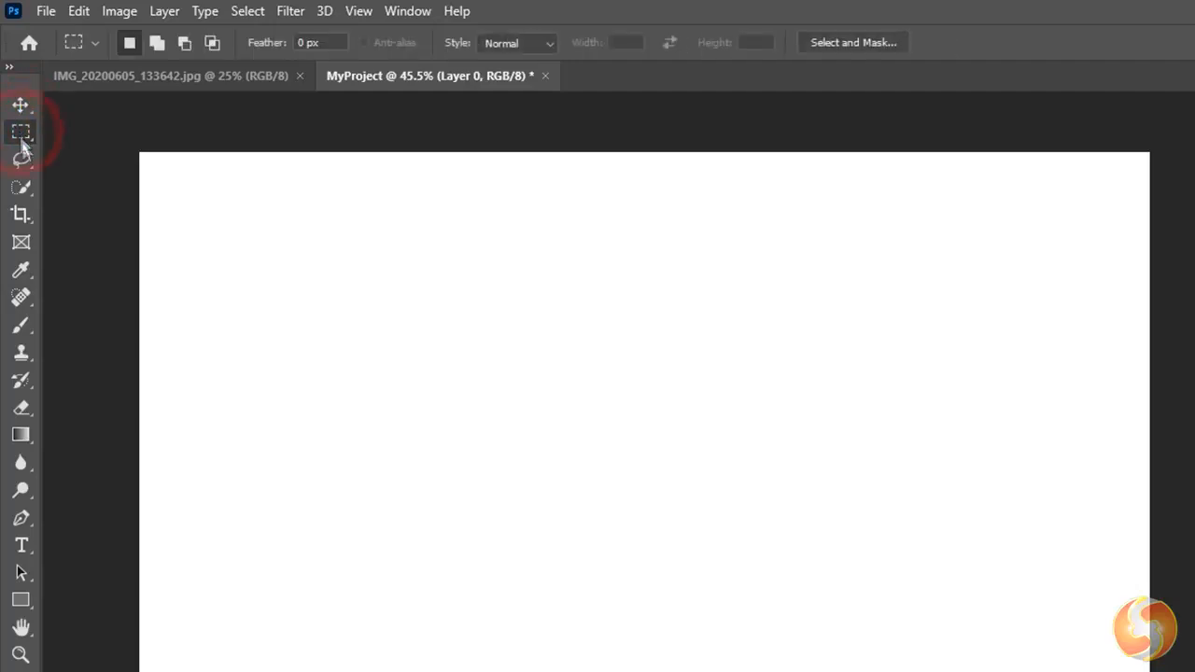
pyautogui.click(20, 159)
pyautogui.click(19, 194)
pyautogui.click(20, 217)
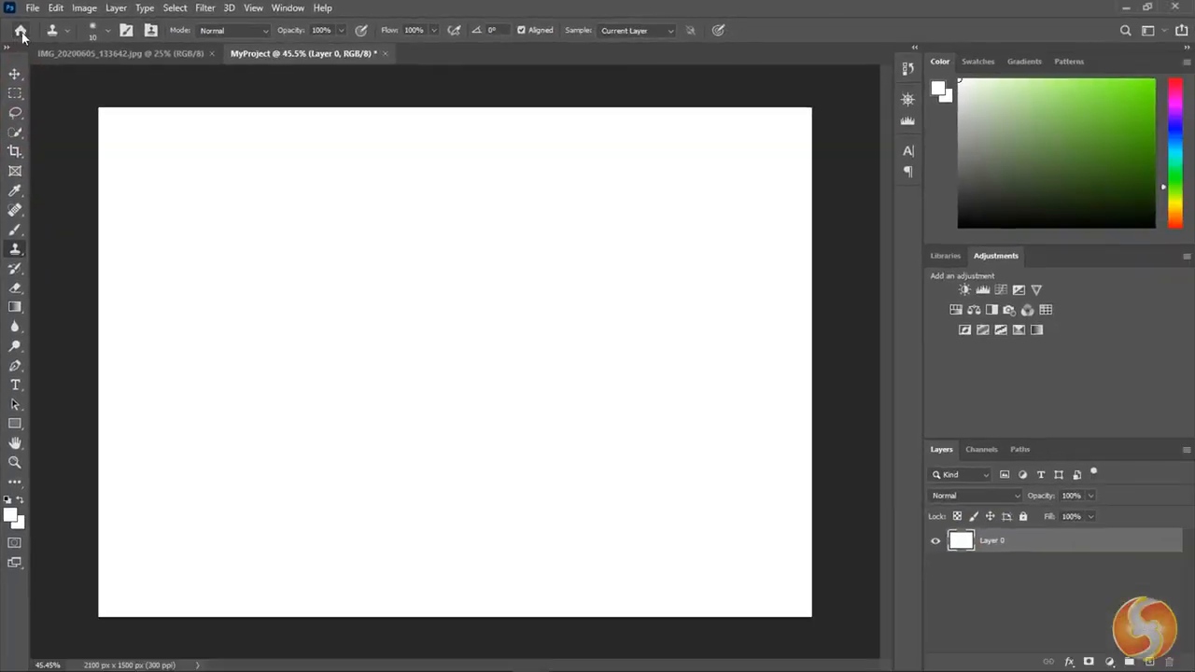
pyautogui.click(21, 30)
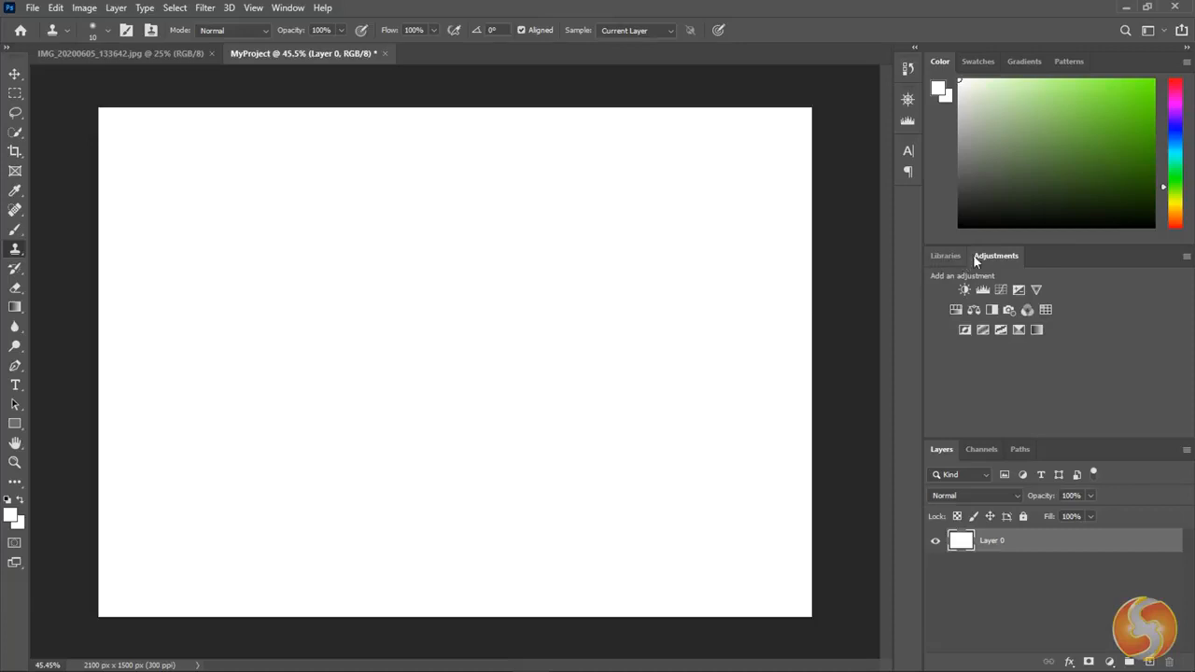
# - Close the Adjustments panel and bring it back into the workspace
pyautogui.rightClick(999, 255)
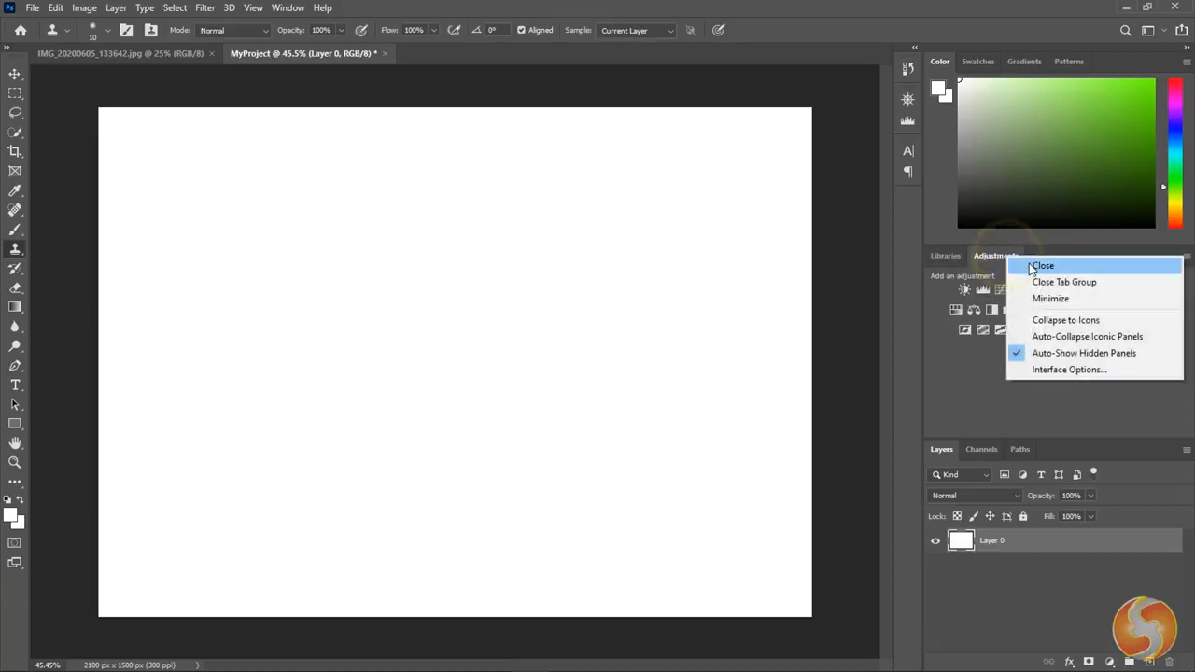
pyautogui.click(1028, 263)
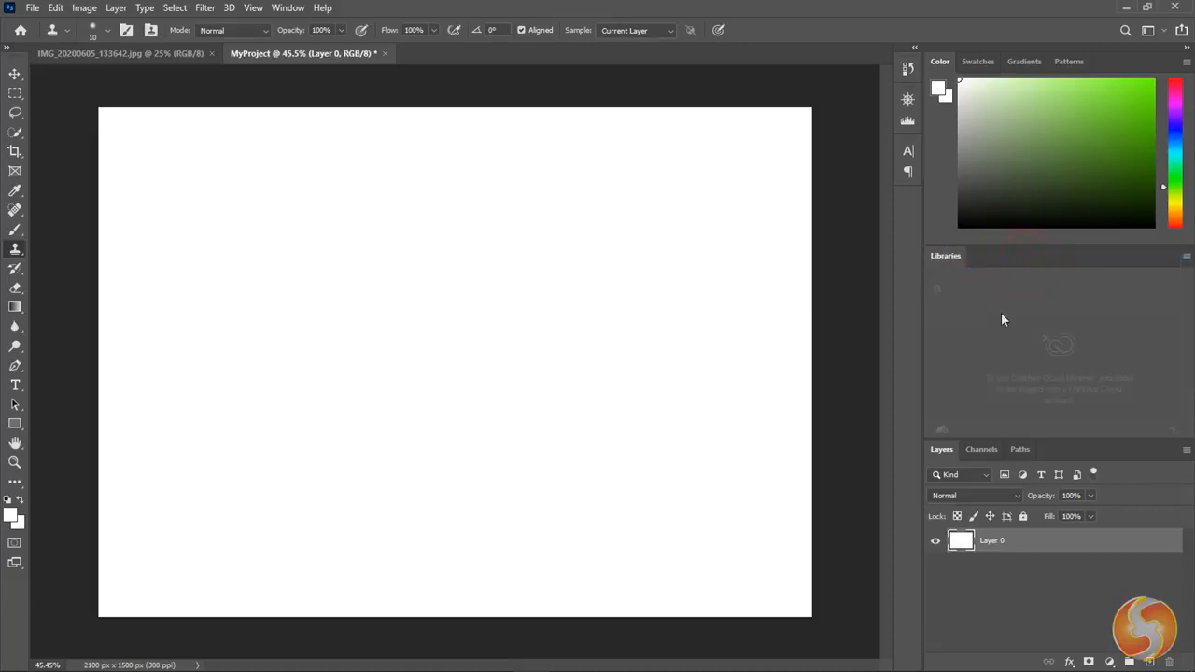
pyautogui.click(279, 11)
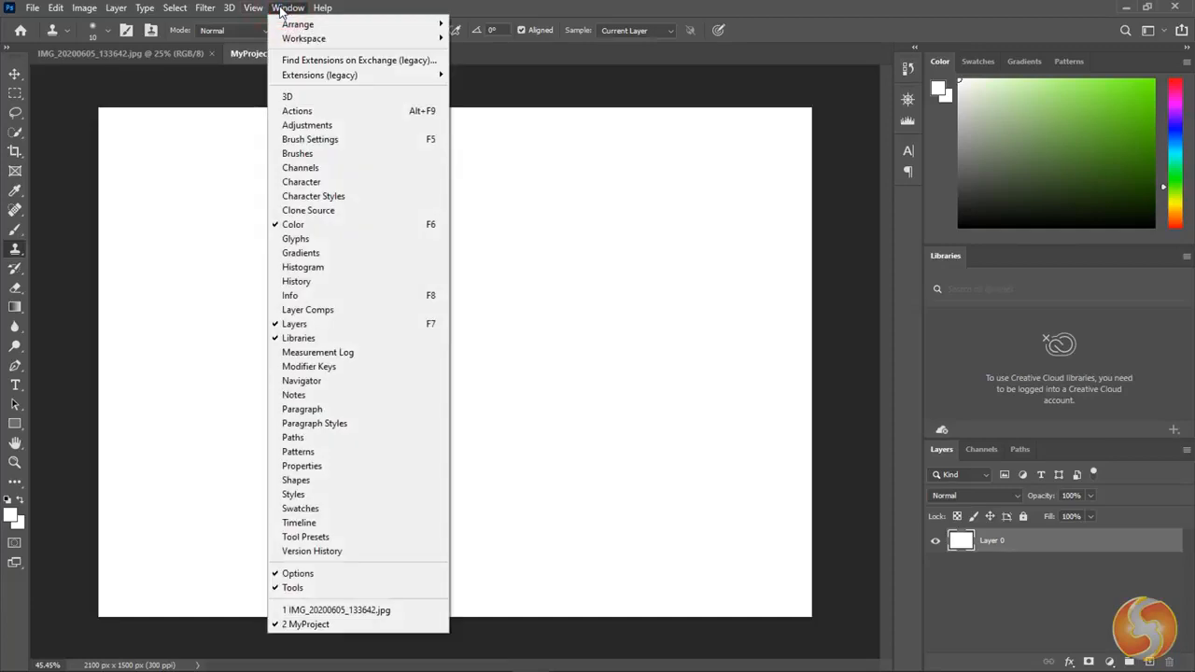
pyautogui.click(318, 127)
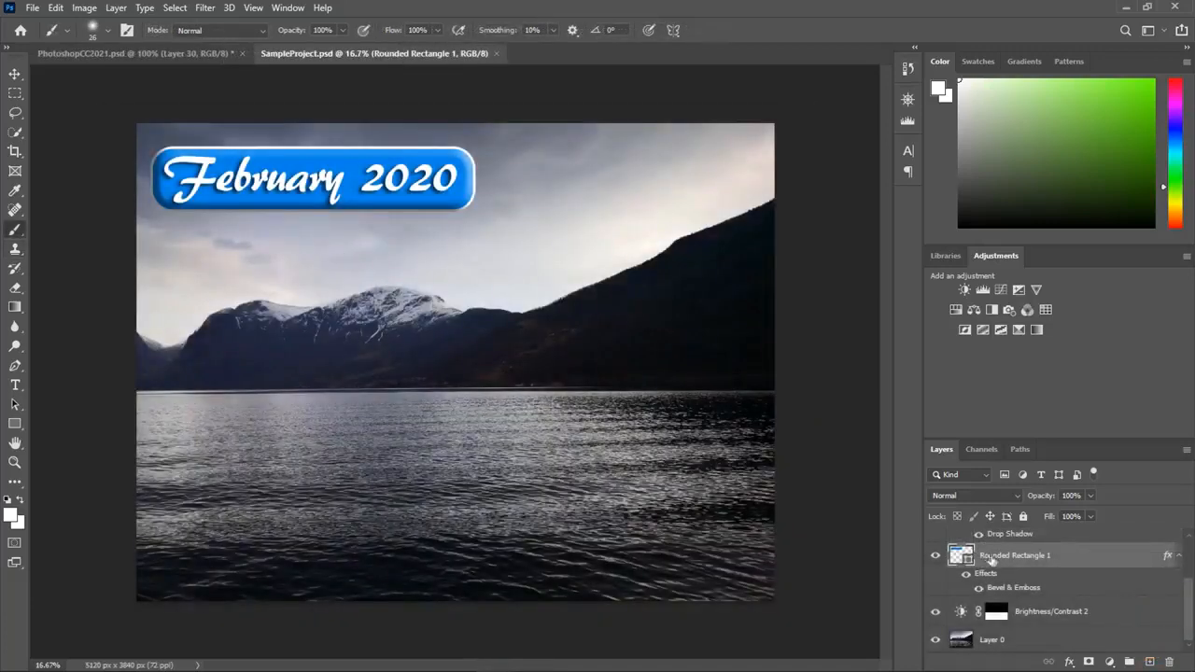
# - Hide and show Layer 0, Rounded Rectangle 1 and the February 2020 text layer in SampleProject.psd to examine each one's contribution
pyautogui.click(997, 642)
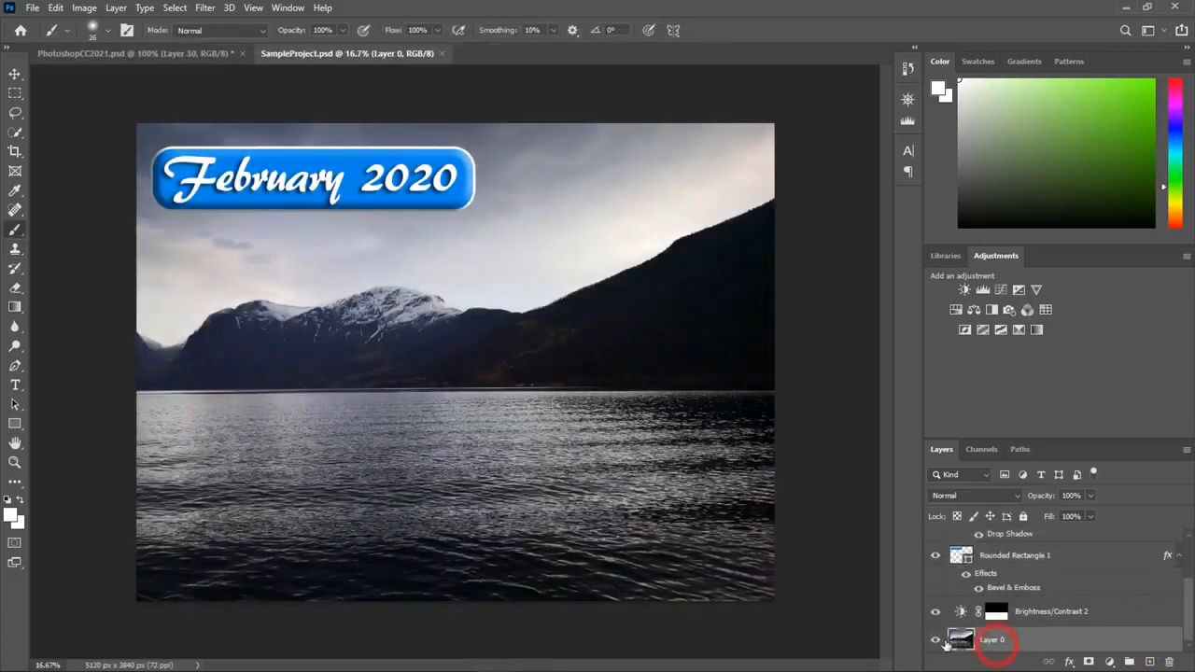
pyautogui.click(935, 641)
pyautogui.click(935, 641)
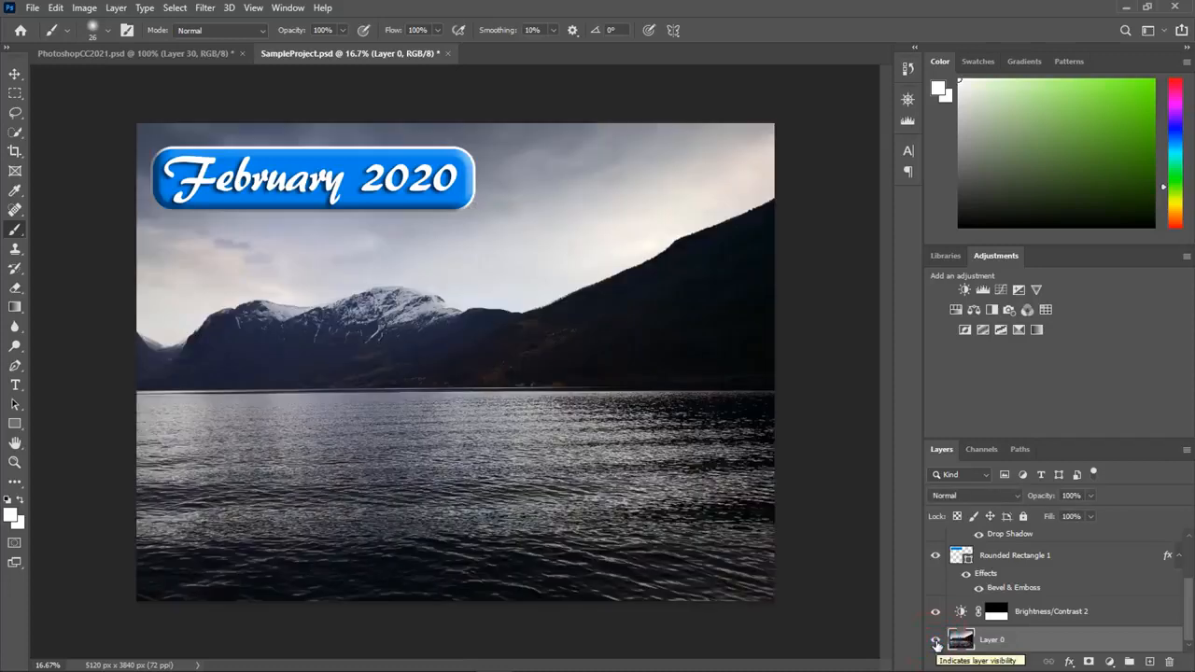
pyautogui.scroll(3, 934, 616)
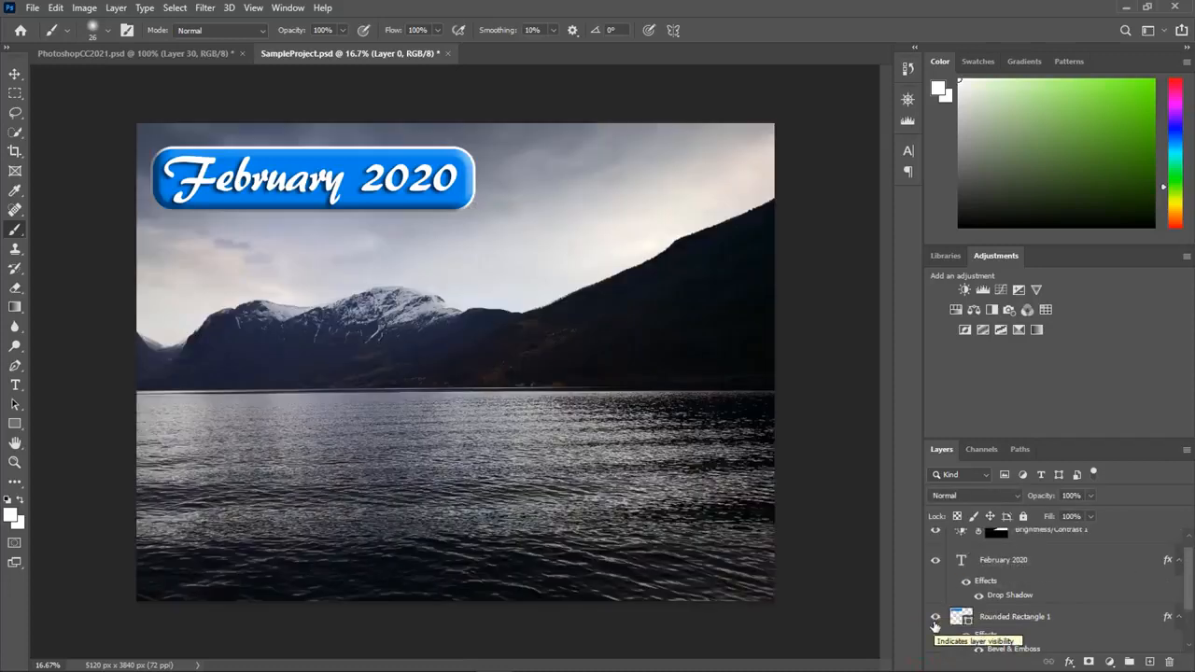
pyautogui.click(935, 618)
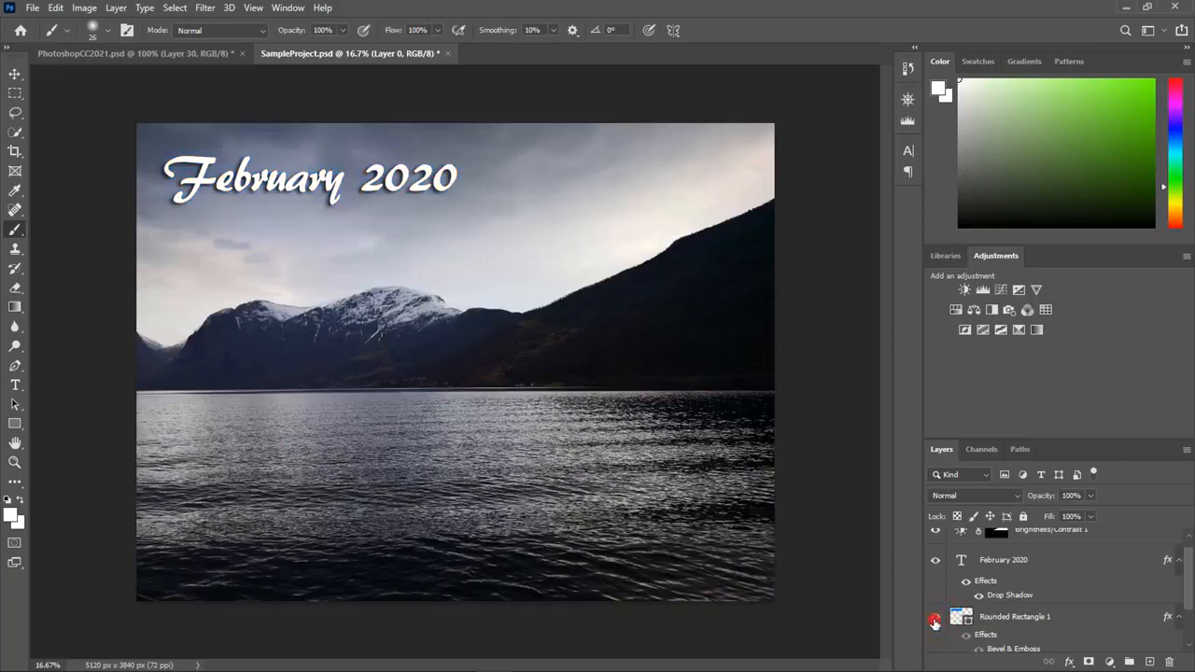
pyautogui.click(935, 620)
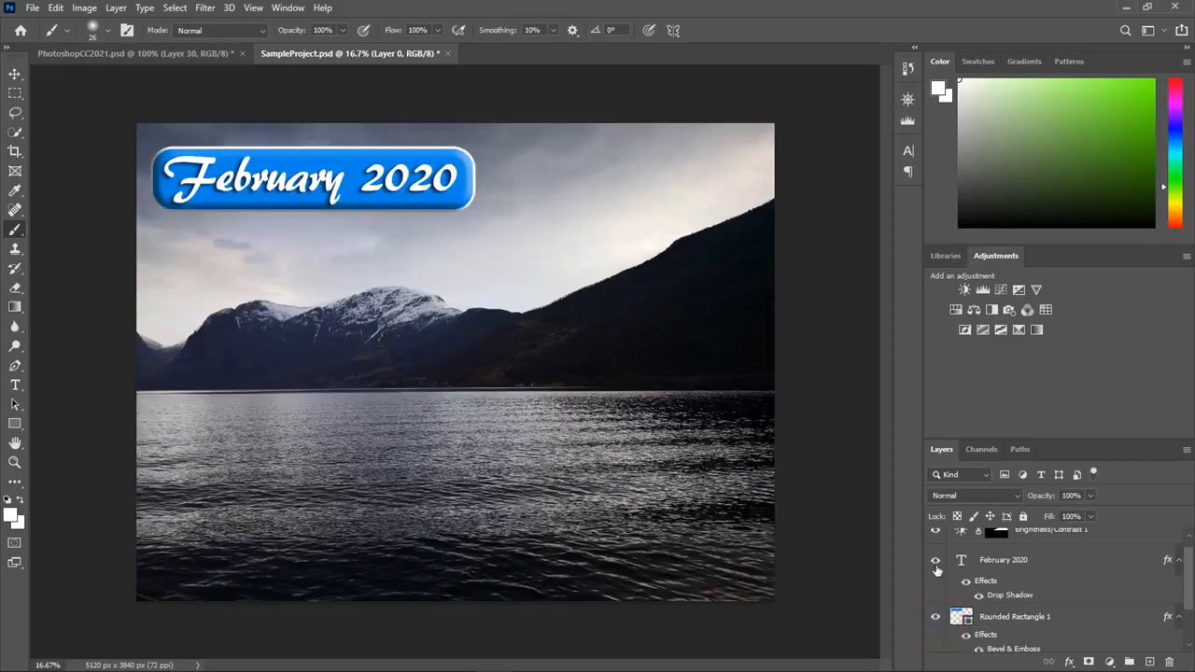
pyautogui.click(935, 562)
pyautogui.click(936, 564)
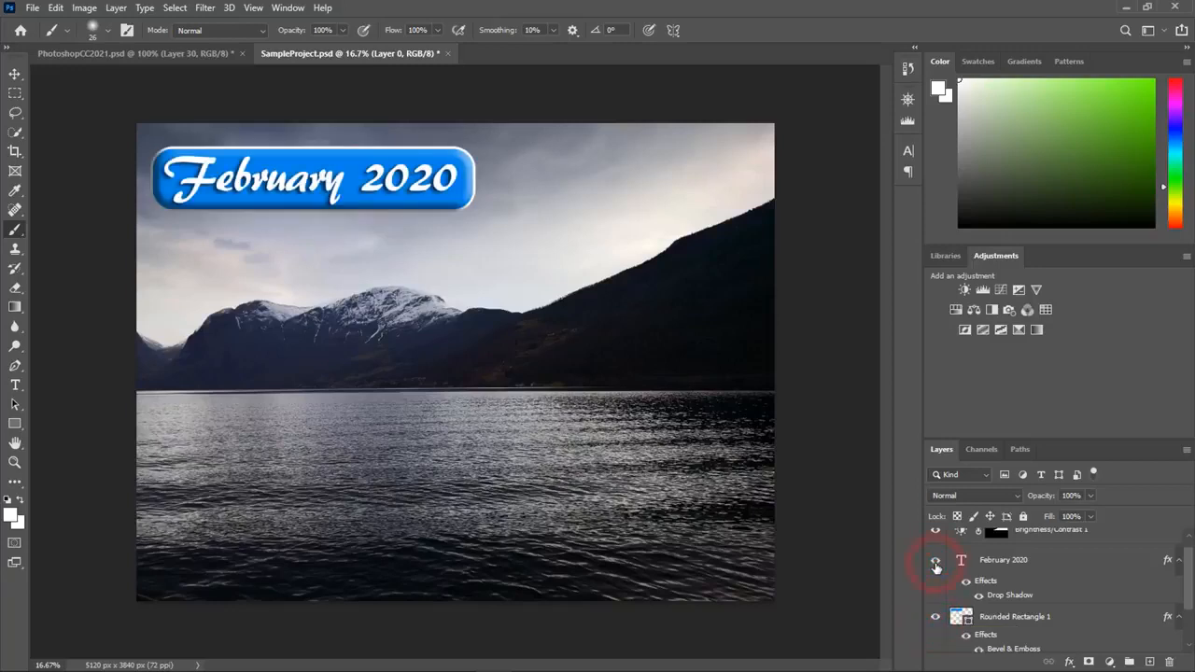
# - Toggle the visibility of the Brightness/Contrast 2 and Brightness/Contrast 1 adjustment layers to compare their effect on the image
pyautogui.scroll(-2, 936, 567)
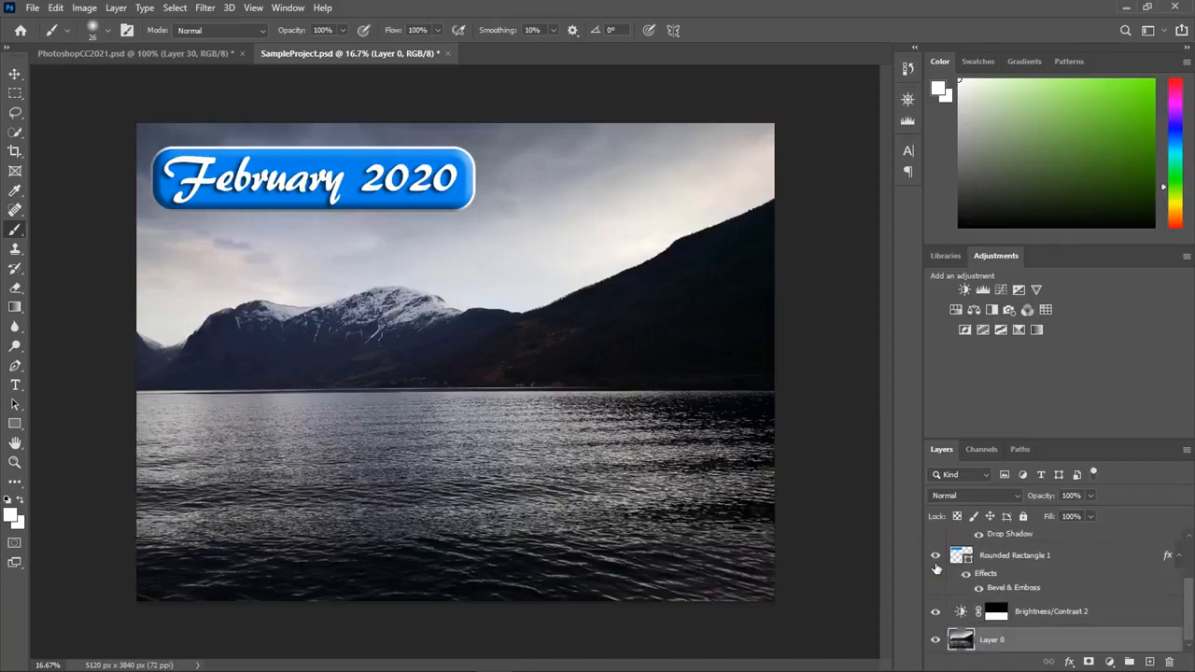
pyautogui.click(936, 613)
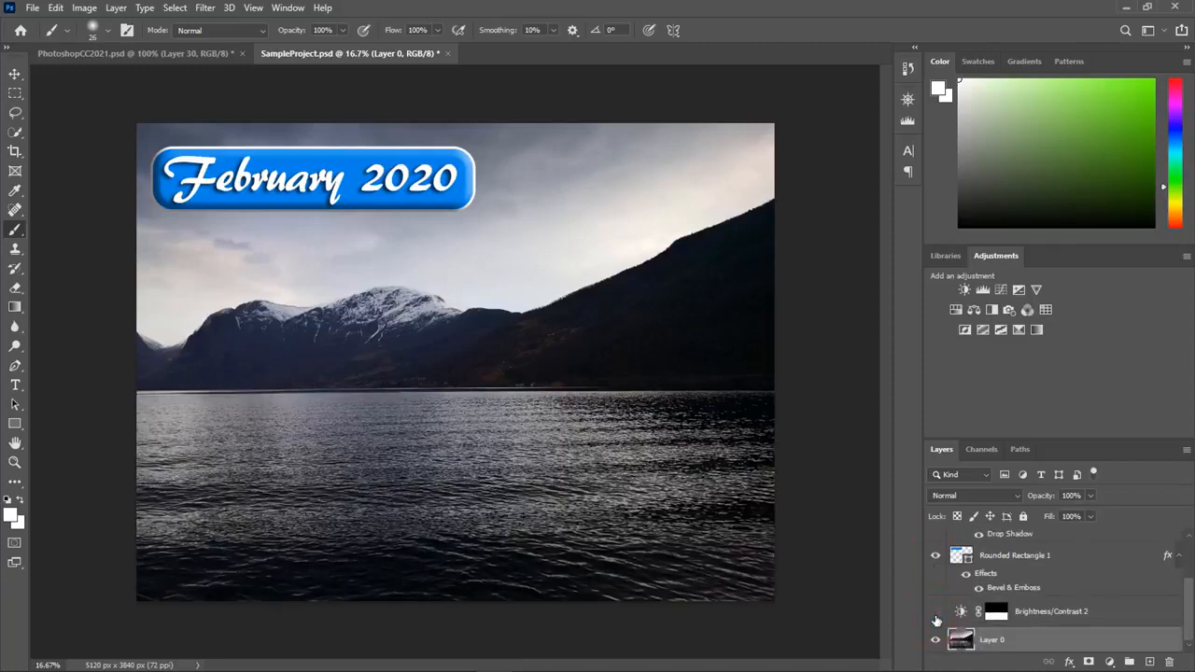
pyautogui.click(936, 614)
pyautogui.scroll(2, 937, 620)
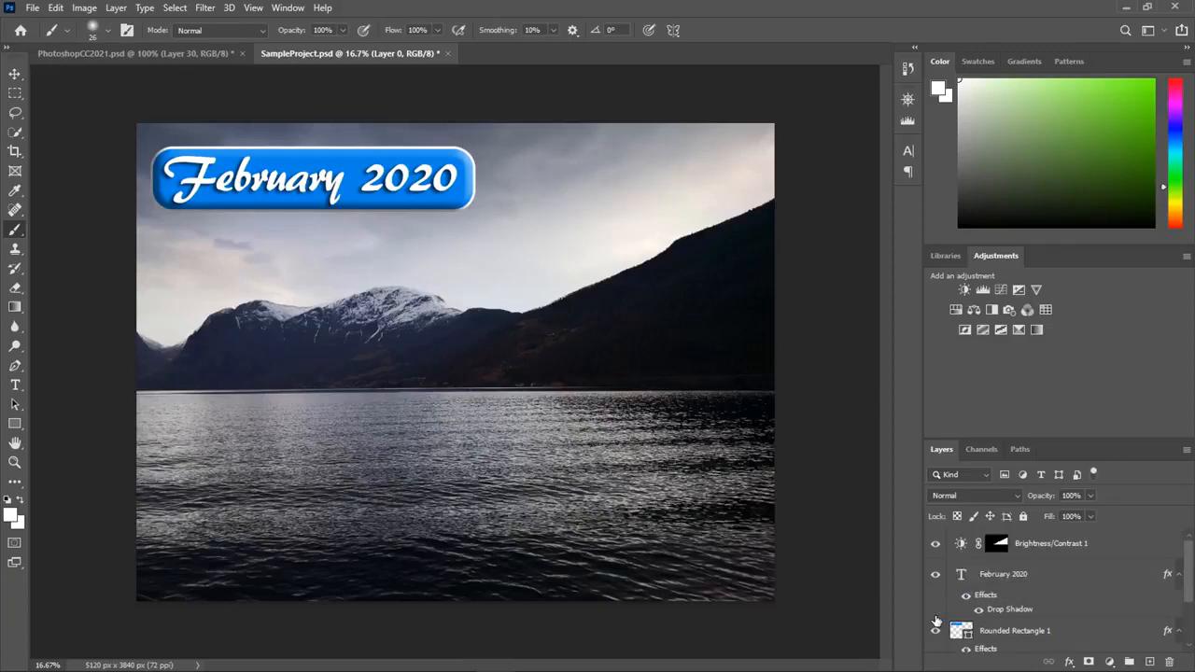
pyautogui.click(936, 545)
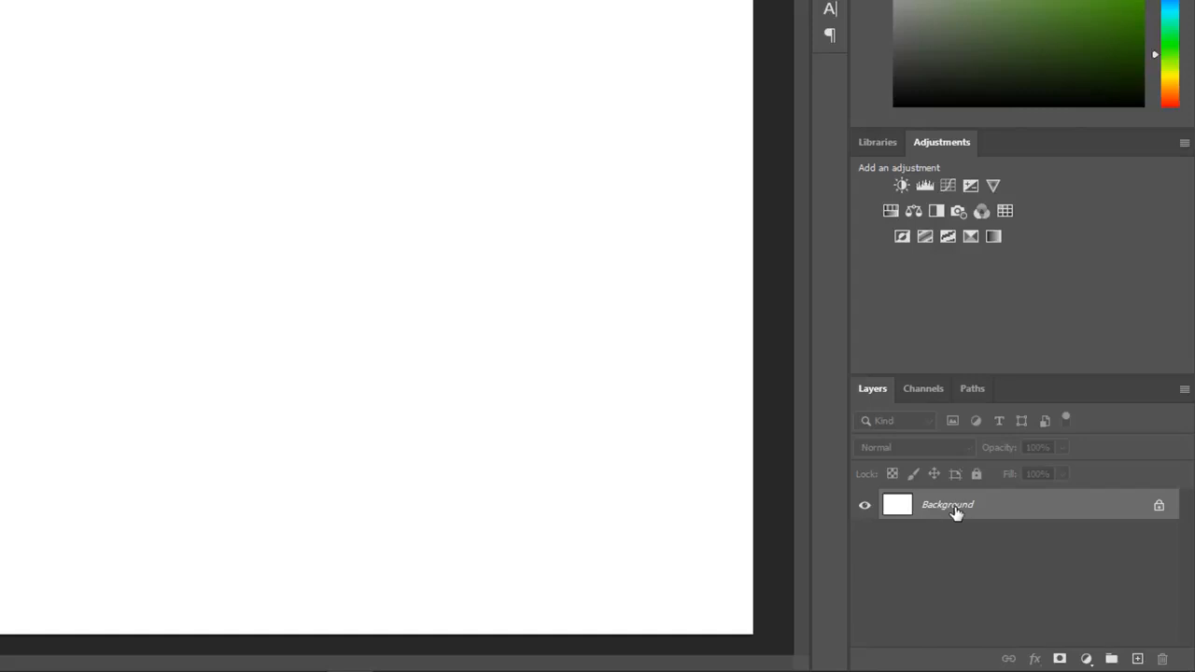
# - Convert the locked Background layer of MyProject into a regular layer named Layer 0
pyautogui.doubleClick(955, 512)
pyautogui.click(589, 59)
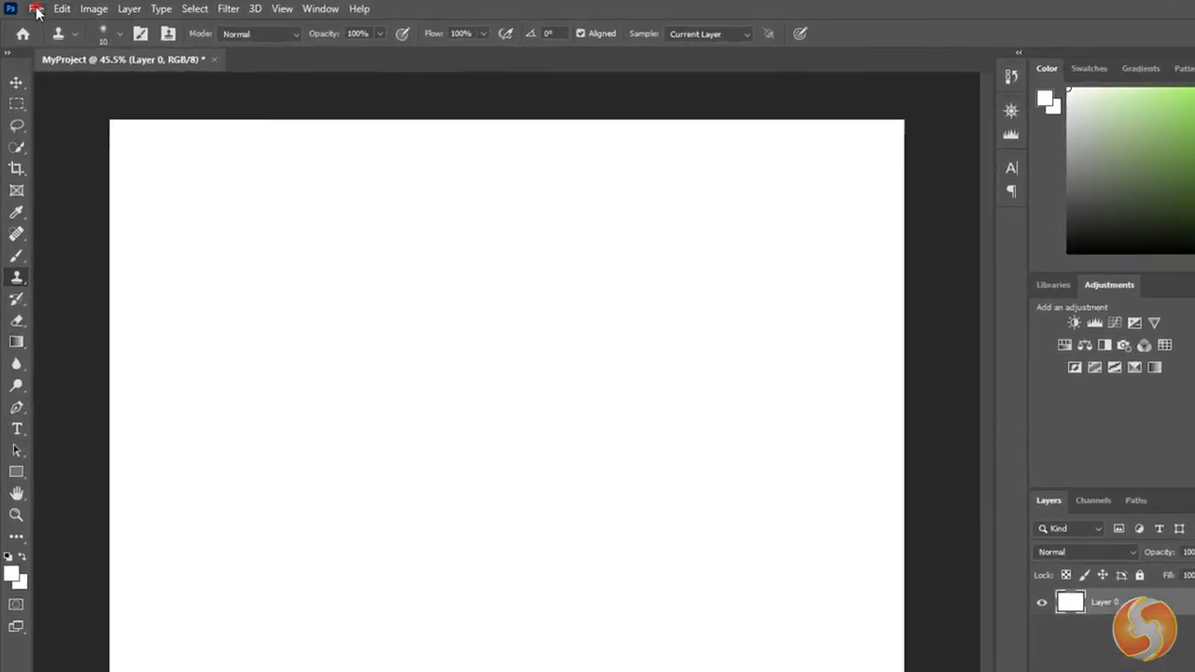
# - Open the image IMG_20200605_133642.jpg from the PSE2021 folder
pyautogui.click(38, 9)
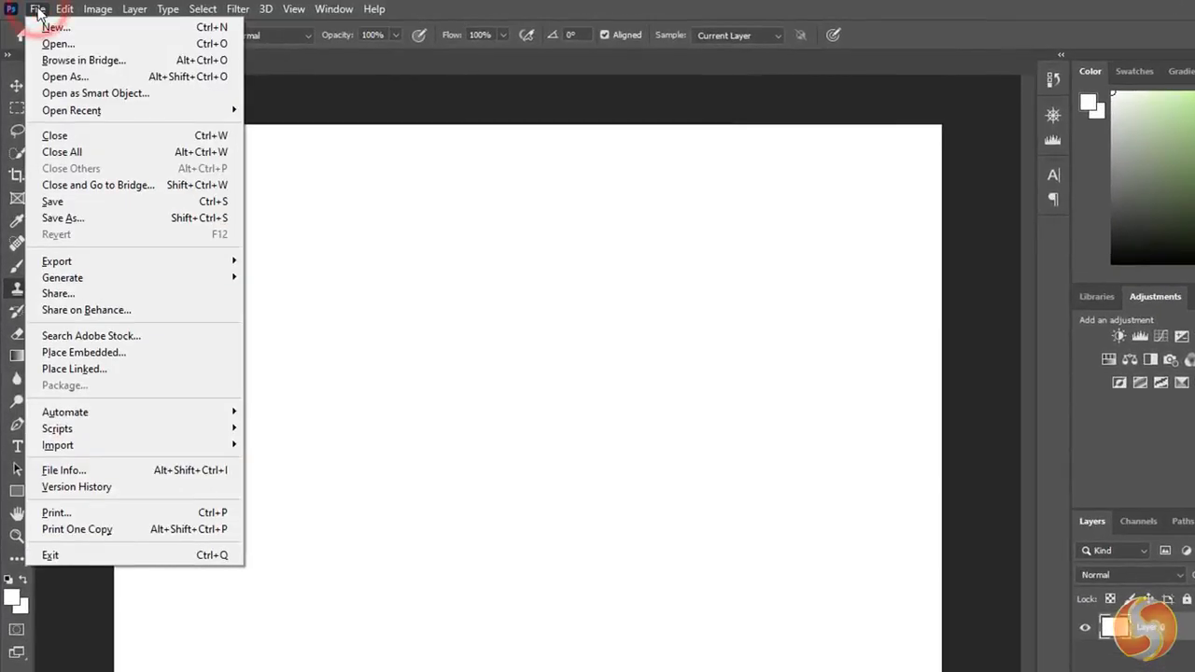
pyautogui.click(58, 44)
pyautogui.click(559, 187)
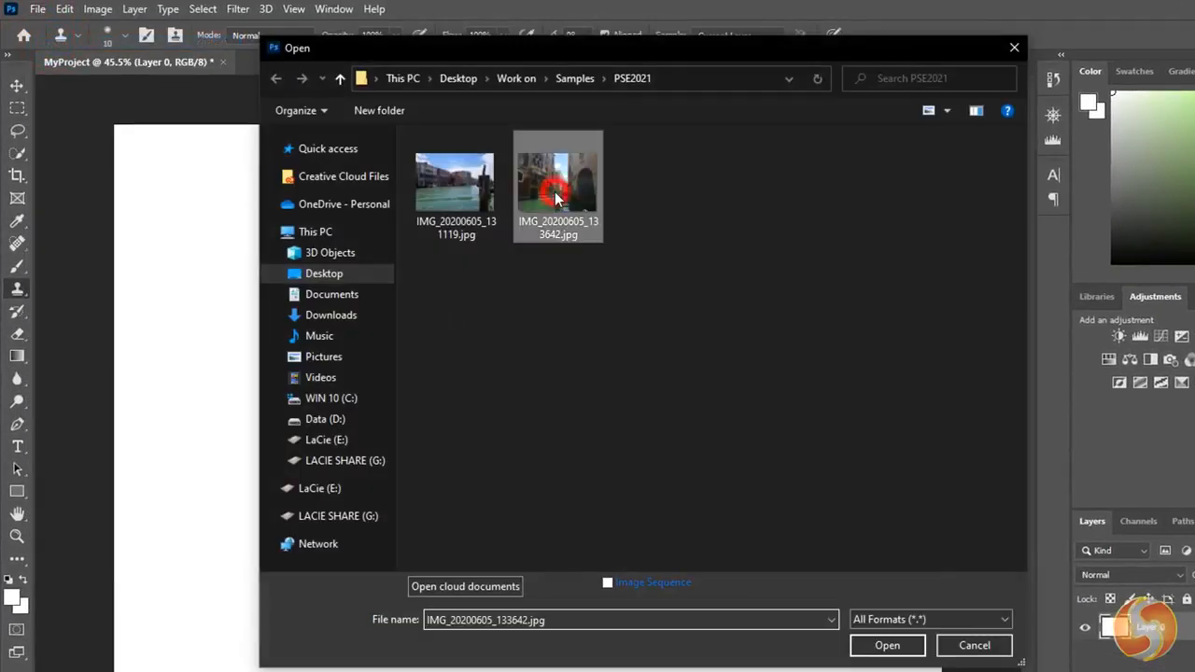
pyautogui.click(882, 645)
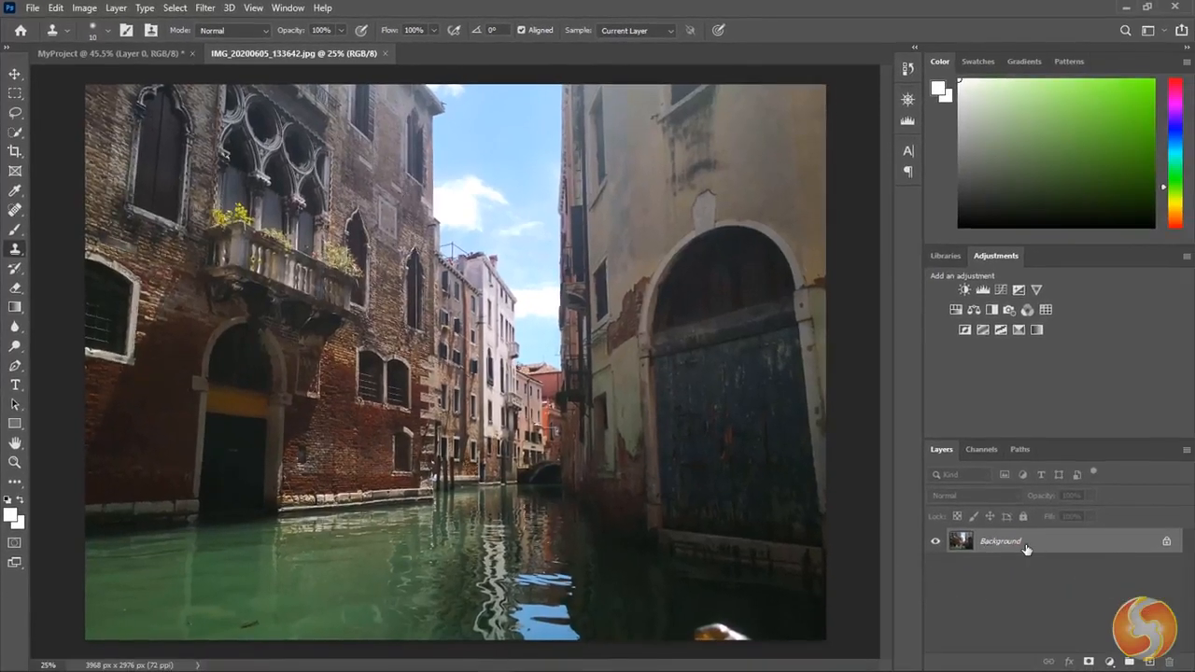
# - Open the image IMG_20200605_131119.jpg from the PSE2021 folder as another document
pyautogui.click(34, 9)
pyautogui.click(47, 35)
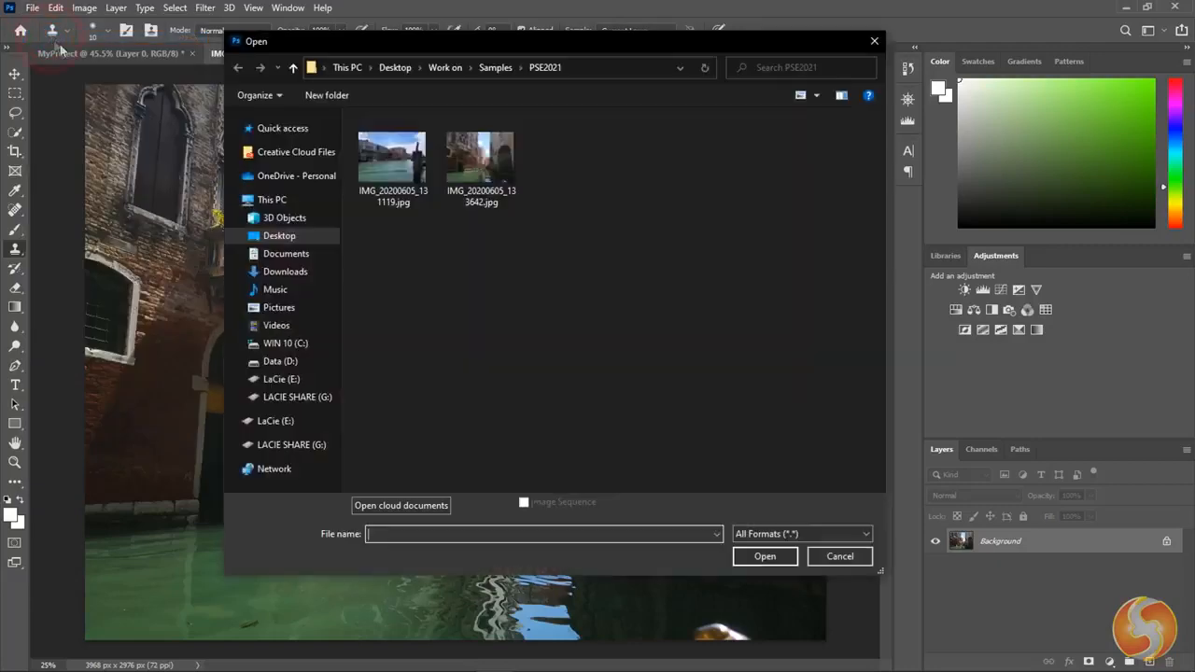
pyautogui.click(374, 158)
pyautogui.click(766, 556)
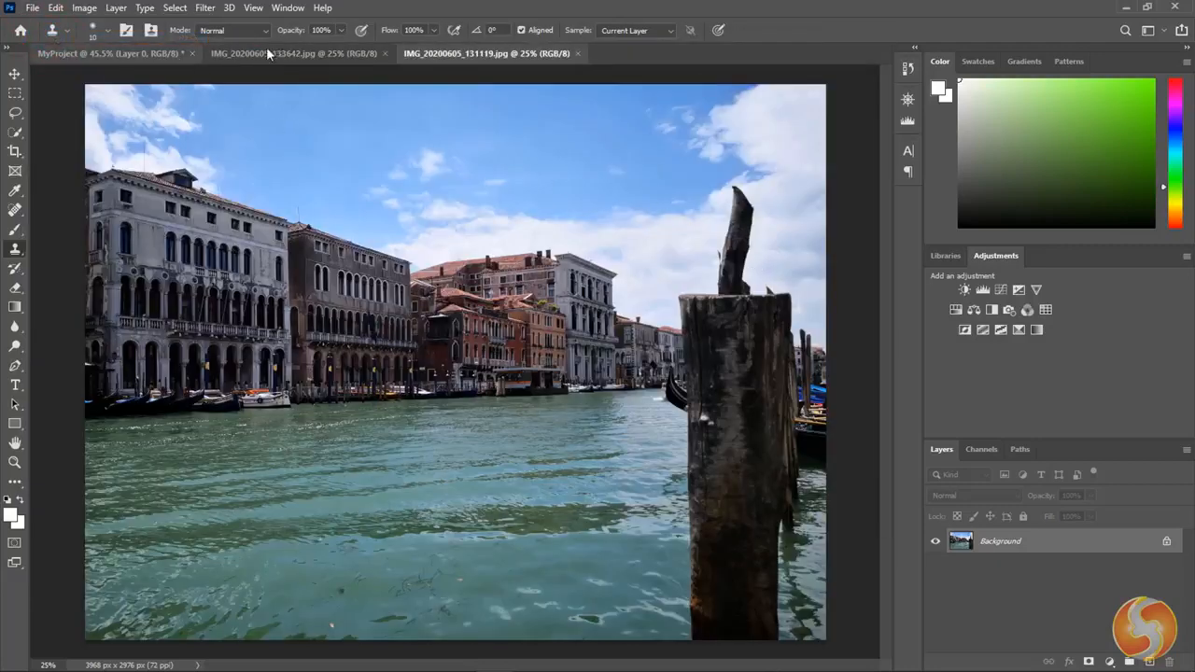
# - Switch among the open documents to view their content, ending on IMG_20200605_133642.jpg
pyautogui.click(129, 51)
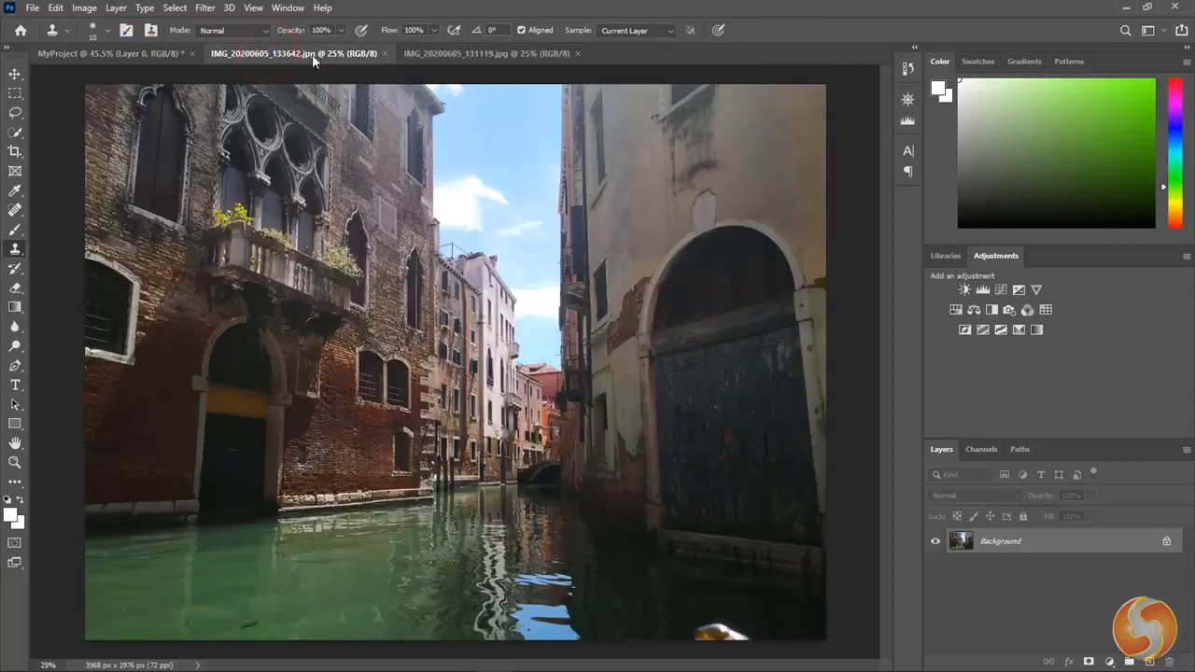
pyautogui.click(475, 53)
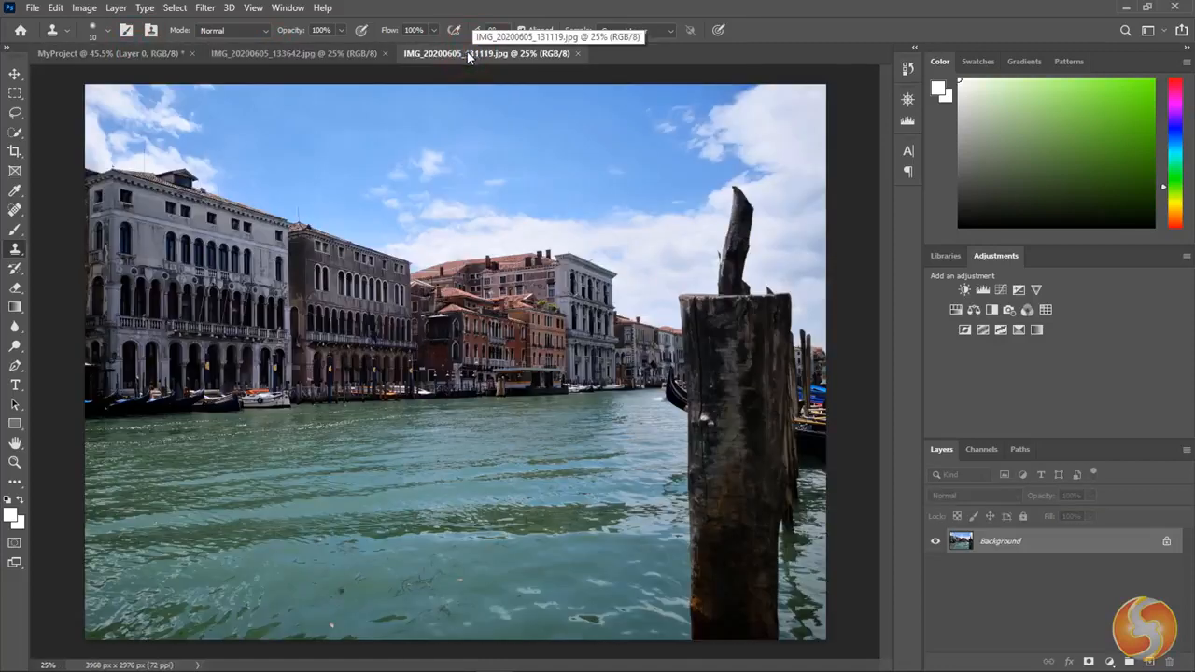
pyautogui.click(321, 54)
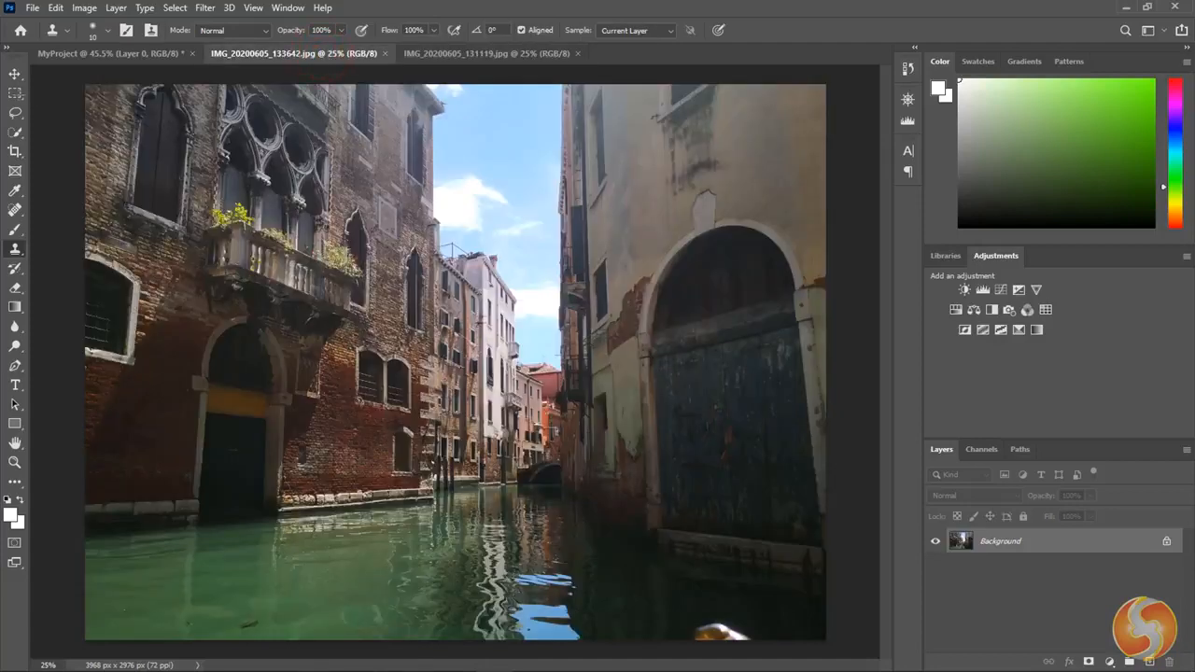
# - Select the entire IMG_20200605_133642.jpg photo with the Rectangular Marquee tool and cut it
pyautogui.click(16, 96)
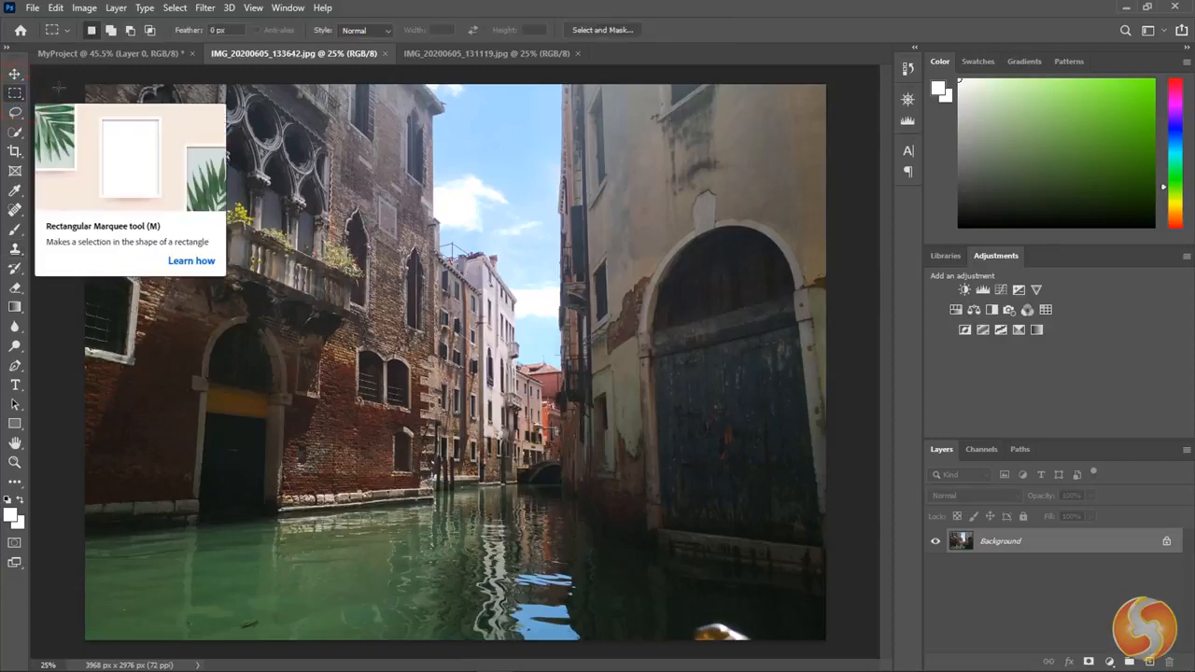
pyautogui.moveTo(72, 74); pyautogui.dragTo(892, 656)
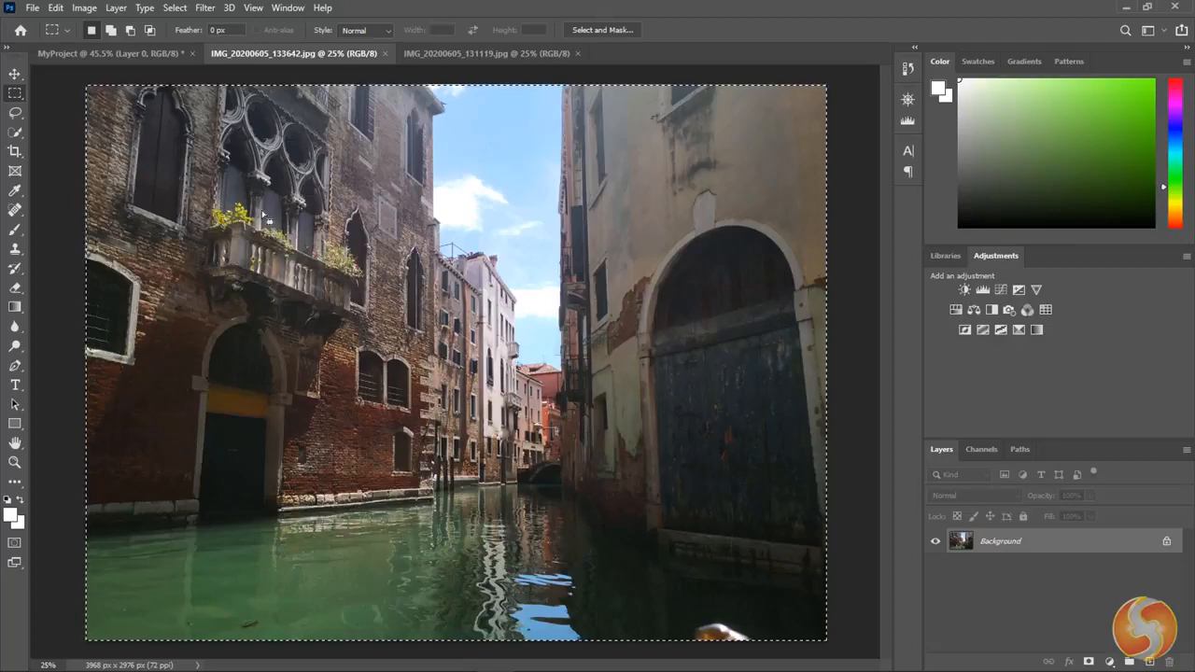
pyautogui.click(56, 8)
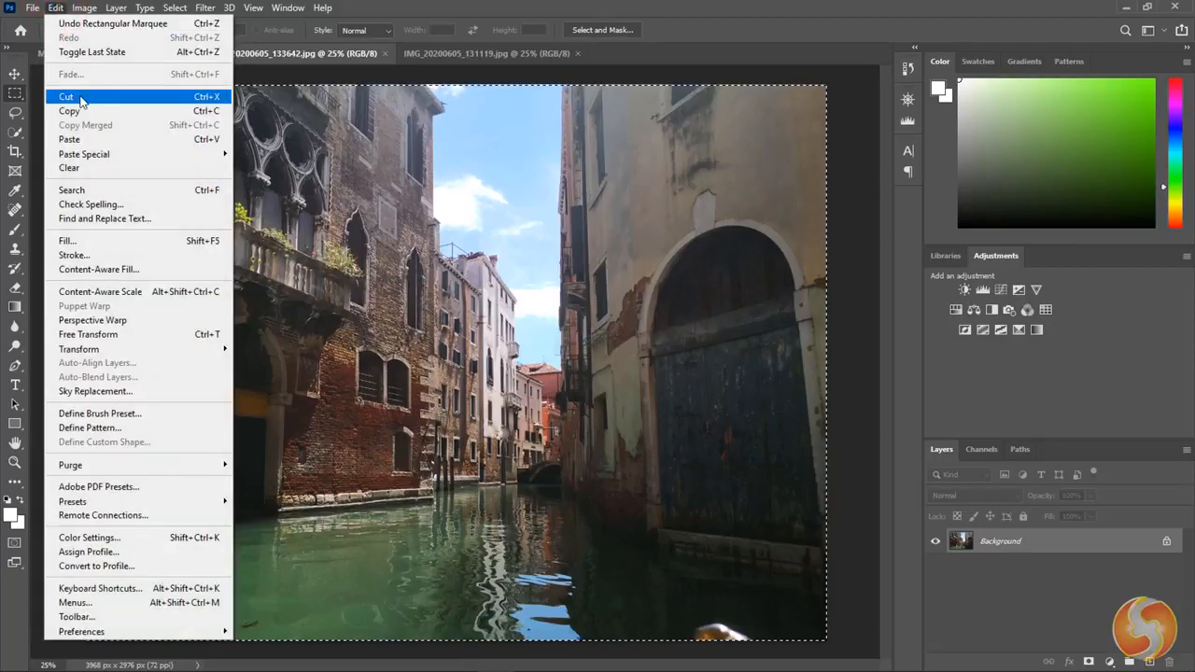
pyautogui.click(81, 97)
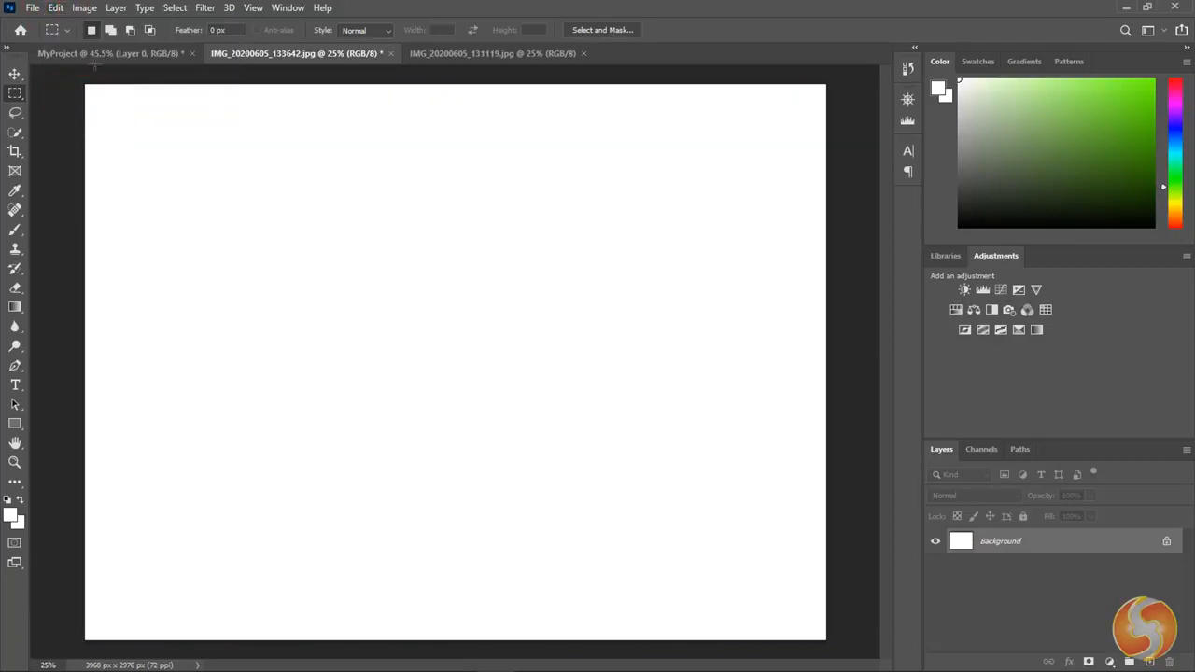
# - Paste the cut canal photo into the MyProject document as a new layer
pyautogui.click(98, 53)
pyautogui.click(56, 7)
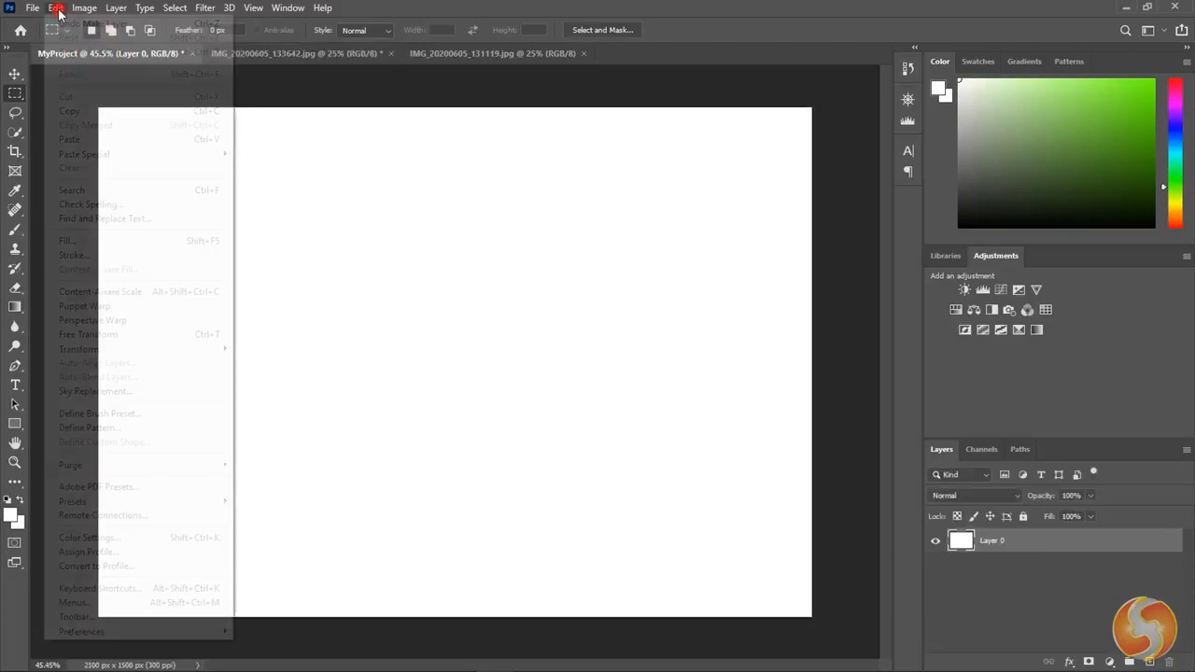
pyautogui.click(69, 139)
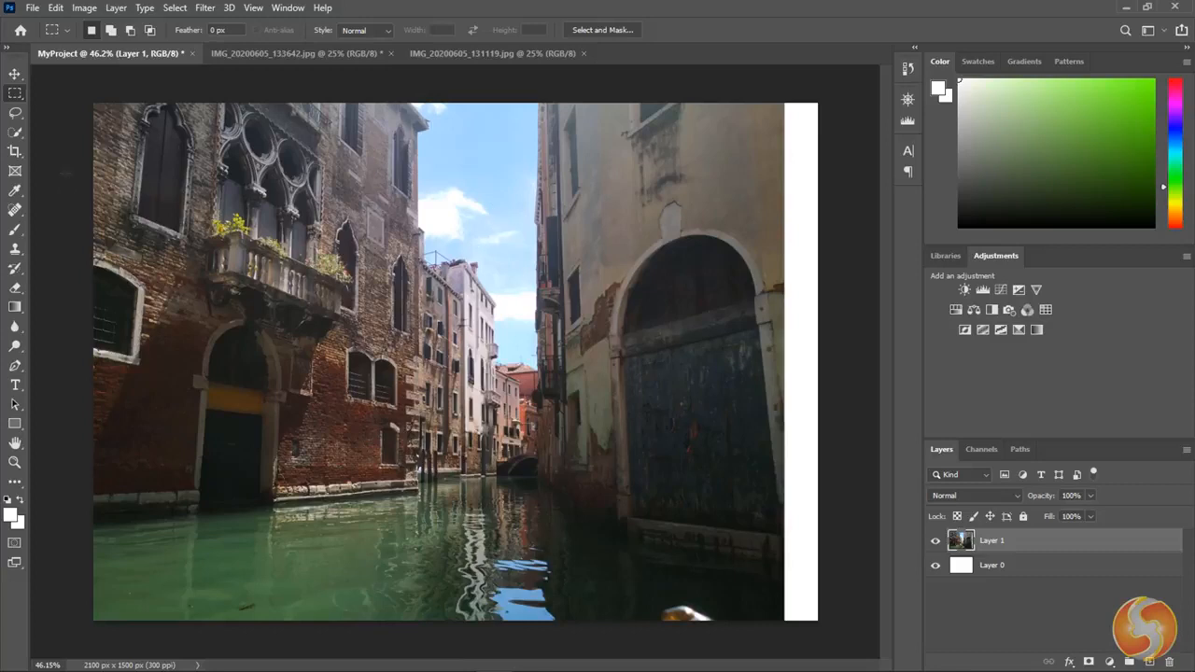
# - Crop the MyProject canvas to the photo's edges, about 2003 x 1500 px, removing the white strip along the photo's right side
pyautogui.click(14, 152)
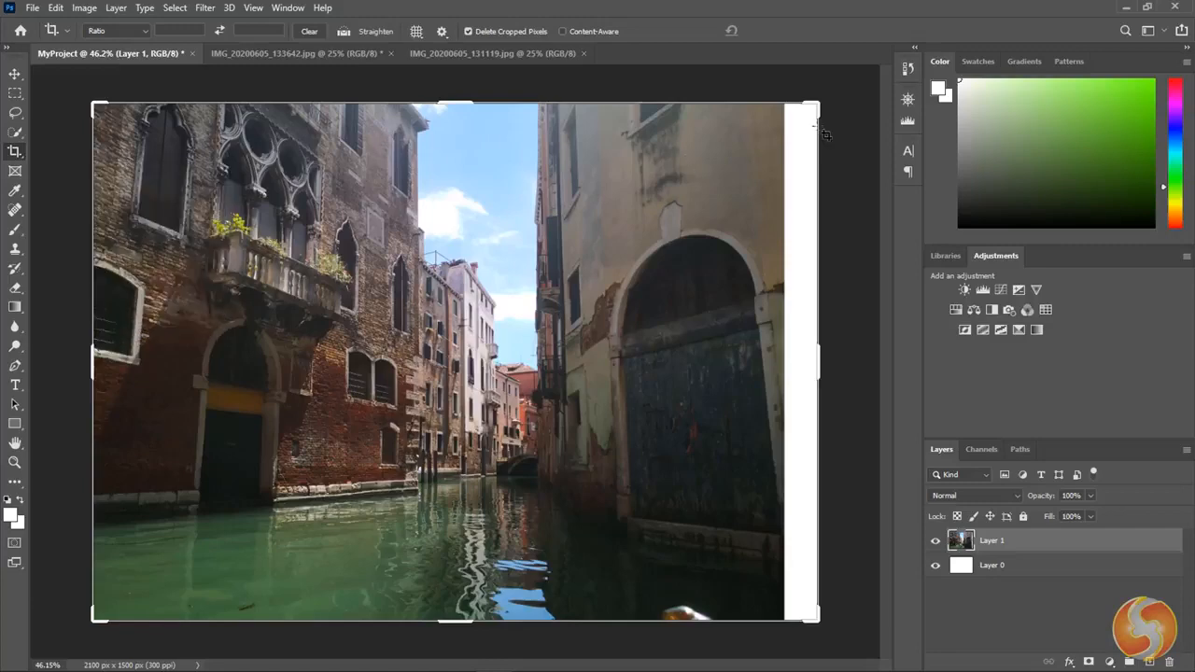
pyautogui.moveTo(826, 100); pyautogui.dragTo(769, 112)
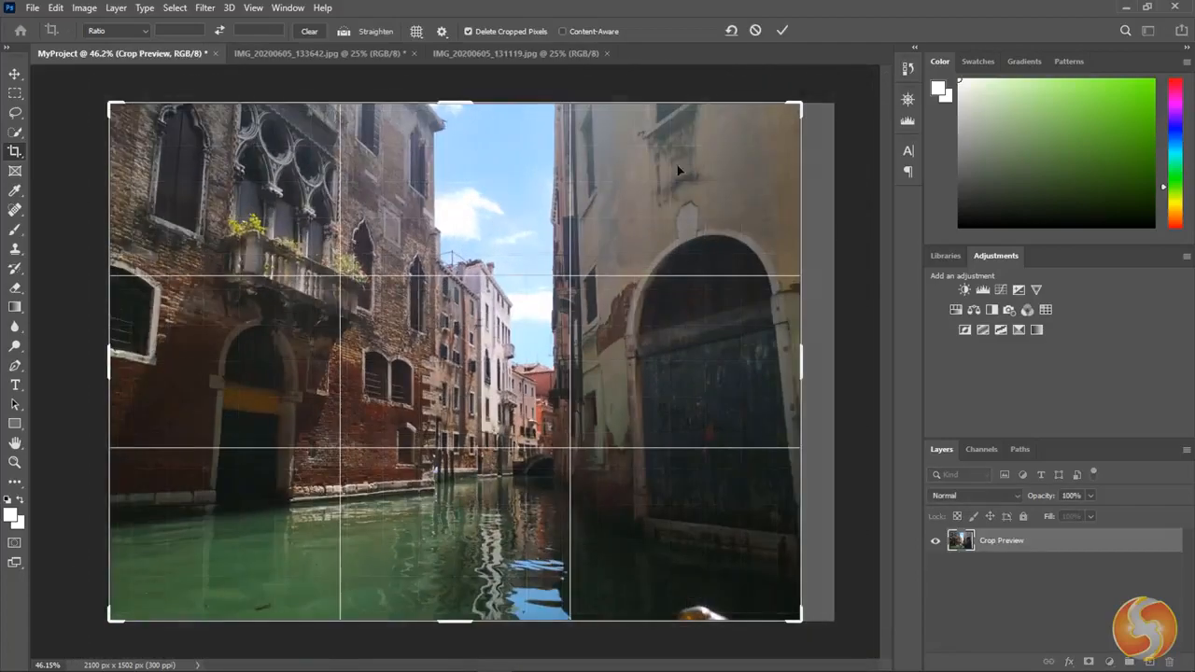
pyautogui.moveTo(679, 170); pyautogui.dragTo(760, 124)
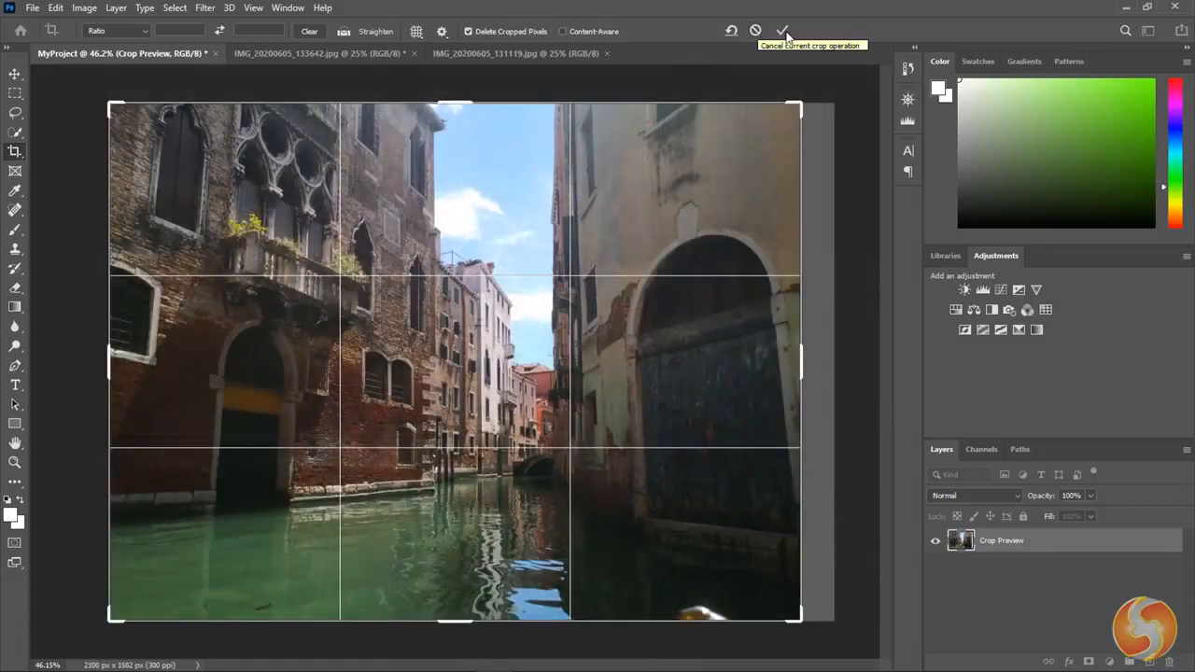
pyautogui.click(784, 31)
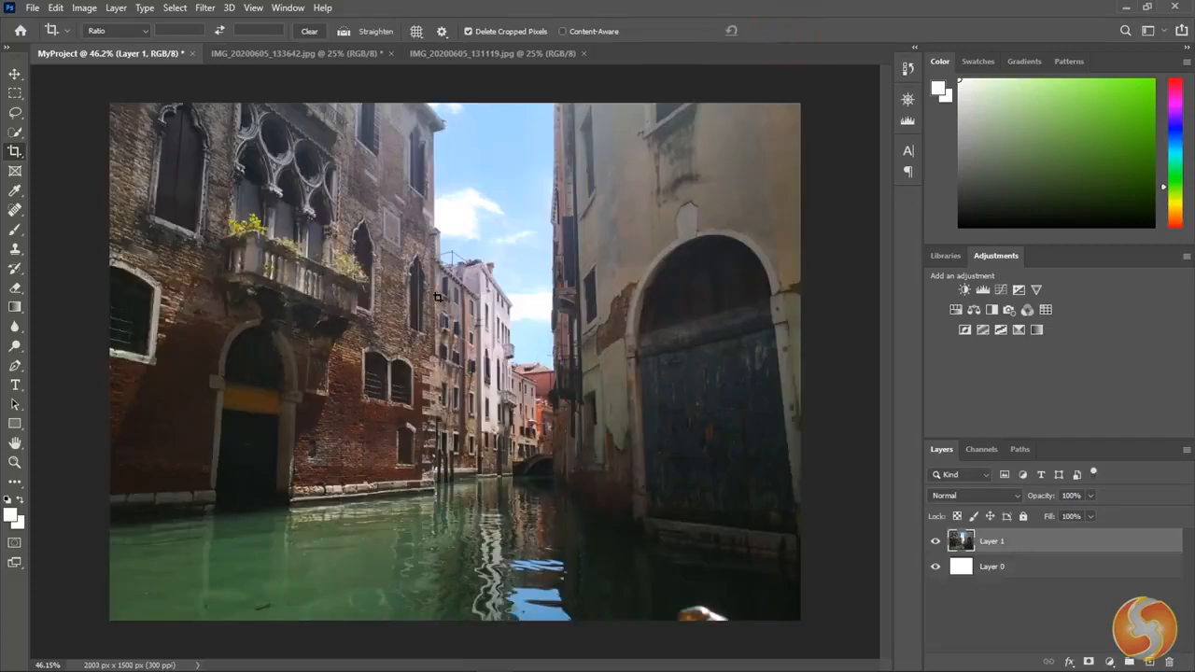
# - Activate the Move tool and zoom in and out to inspect the cropped photo
pyautogui.press('v')
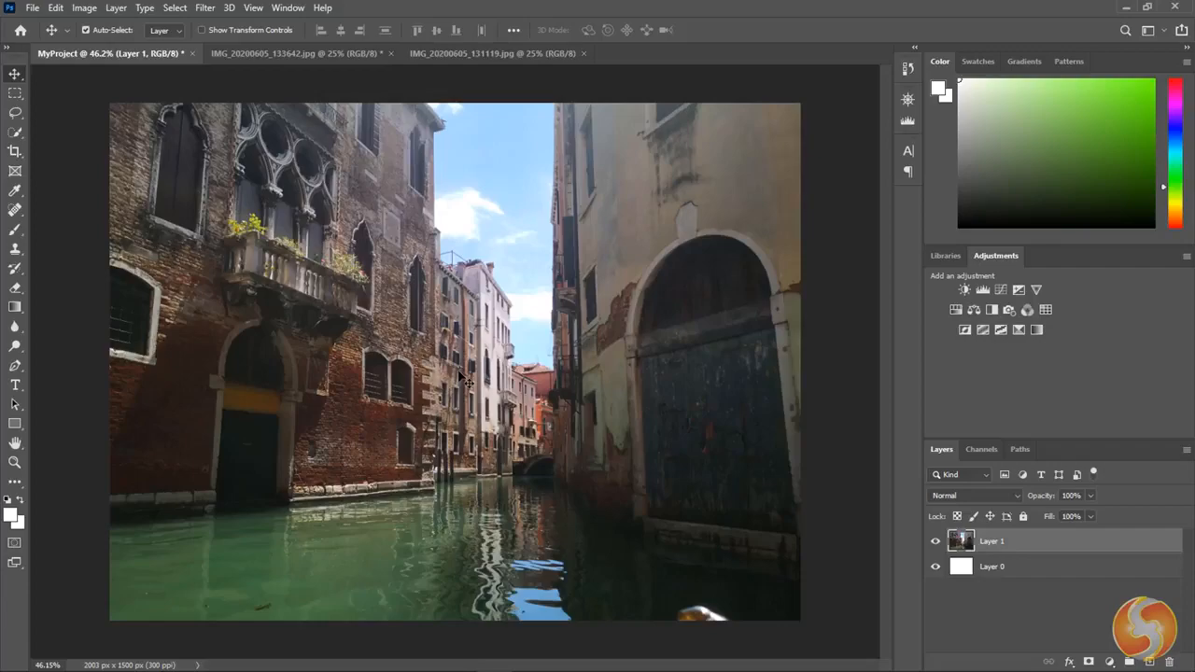
pyautogui.scroll(10, 528, 297)
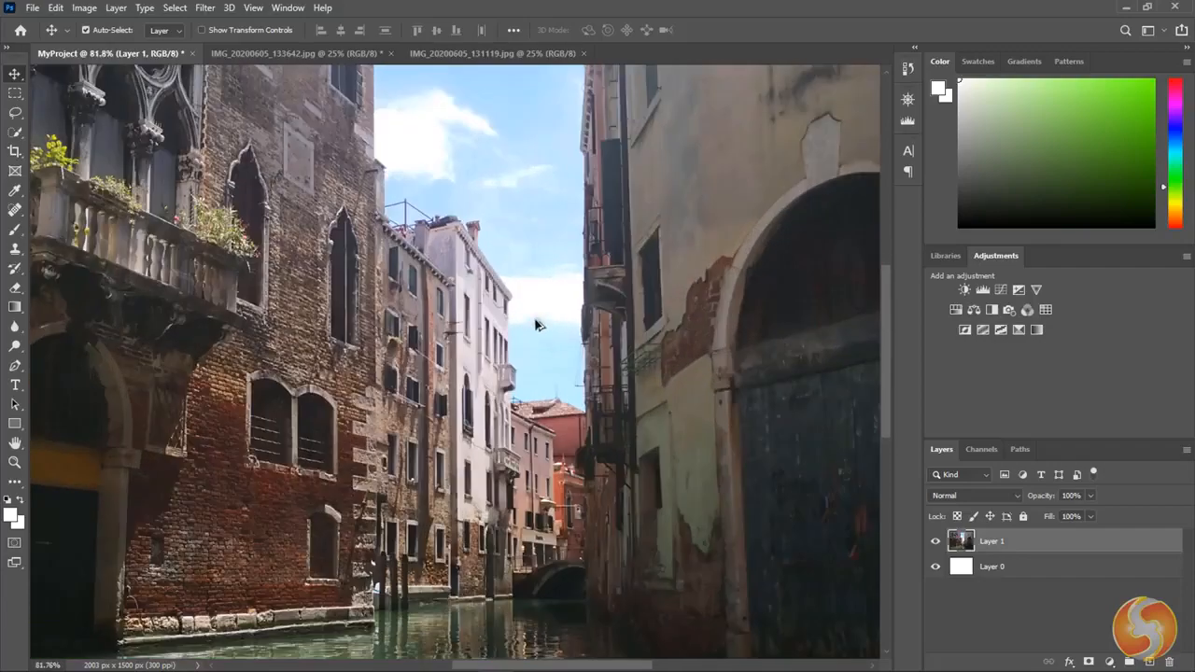
pyautogui.scroll(6, 538, 439)
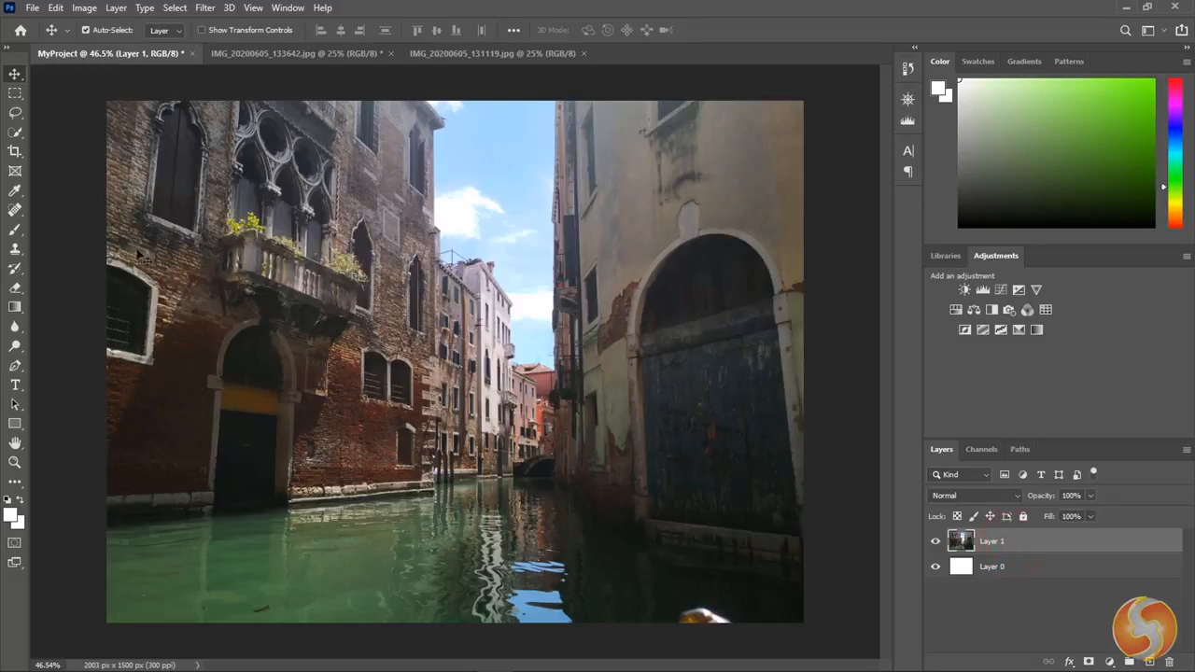
pyautogui.click(15, 231)
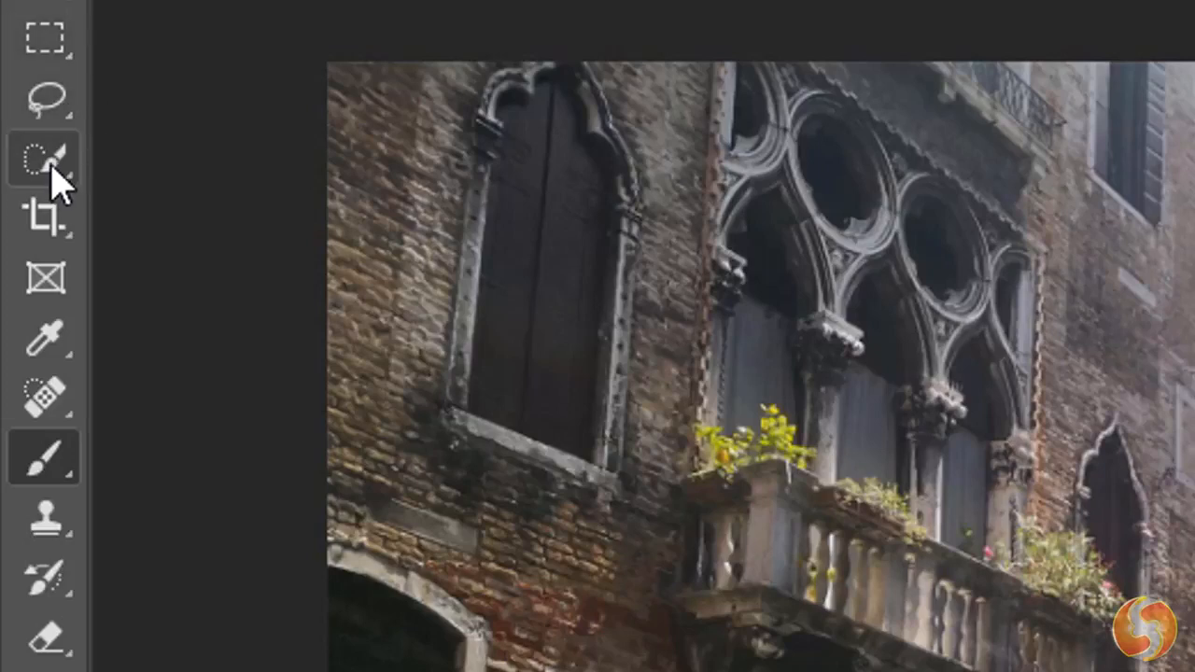
pyautogui.click(49, 164)
pyautogui.click(54, 108)
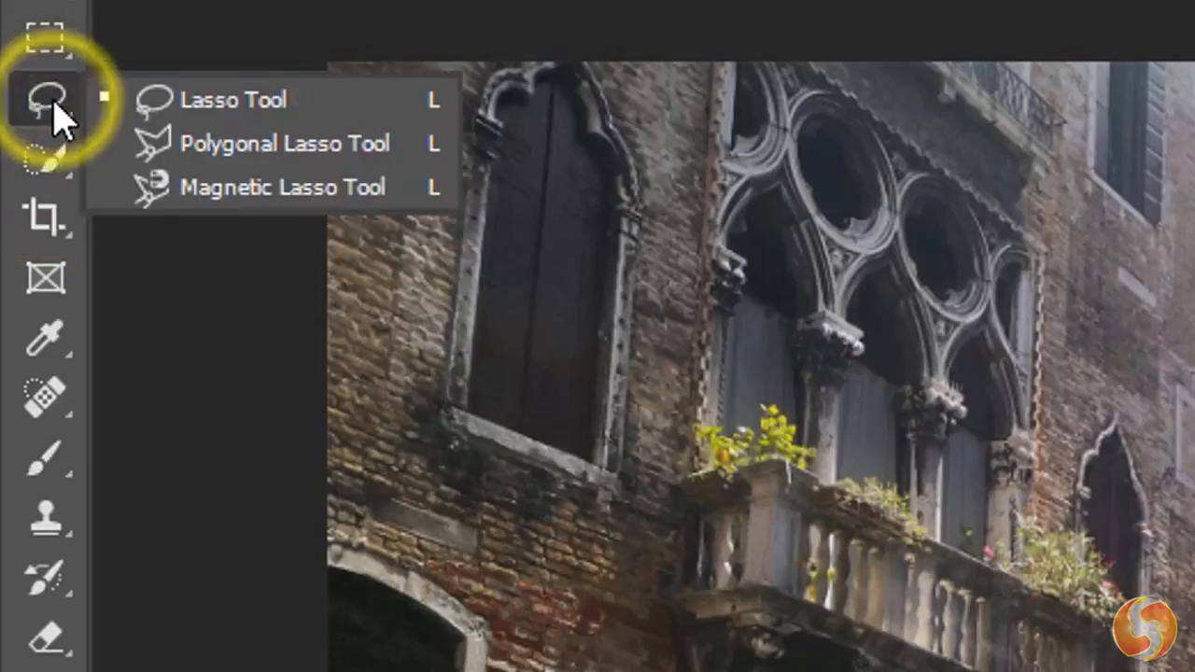
pyautogui.rightClick(59, 40)
pyautogui.click(54, 35)
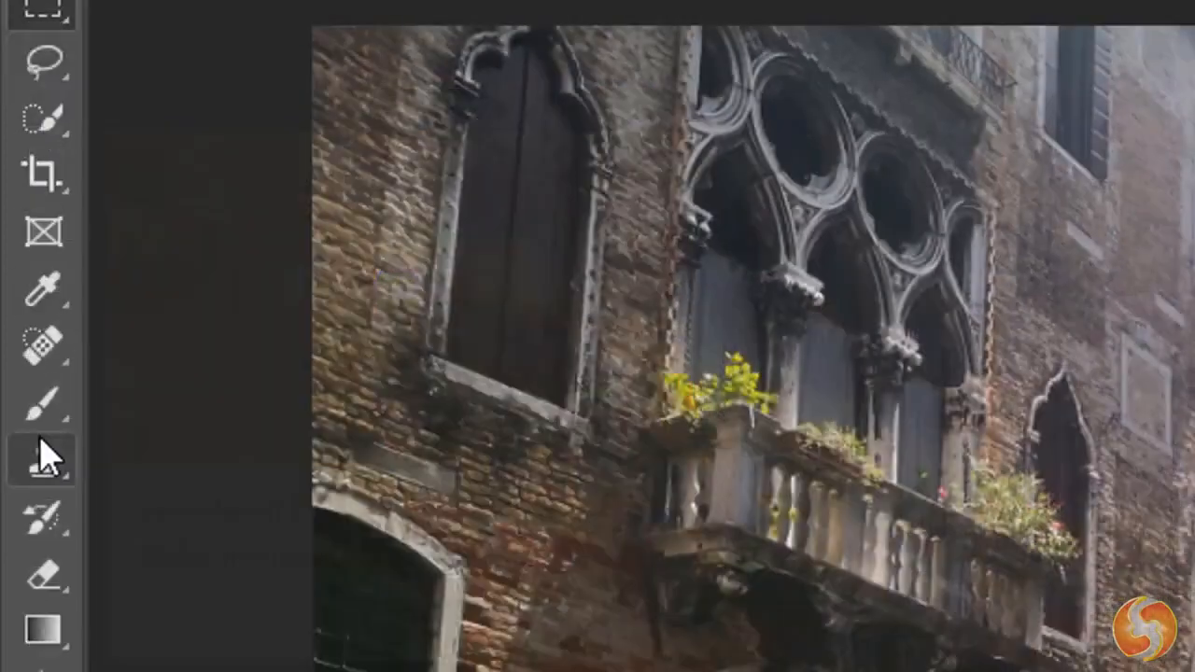
# - Draw a thin zigzag across the tall arched window with the Pencil tool and a thicker white zigzag below it with the Brush tool
pyautogui.click(44, 463)
pyautogui.click(246, 454)
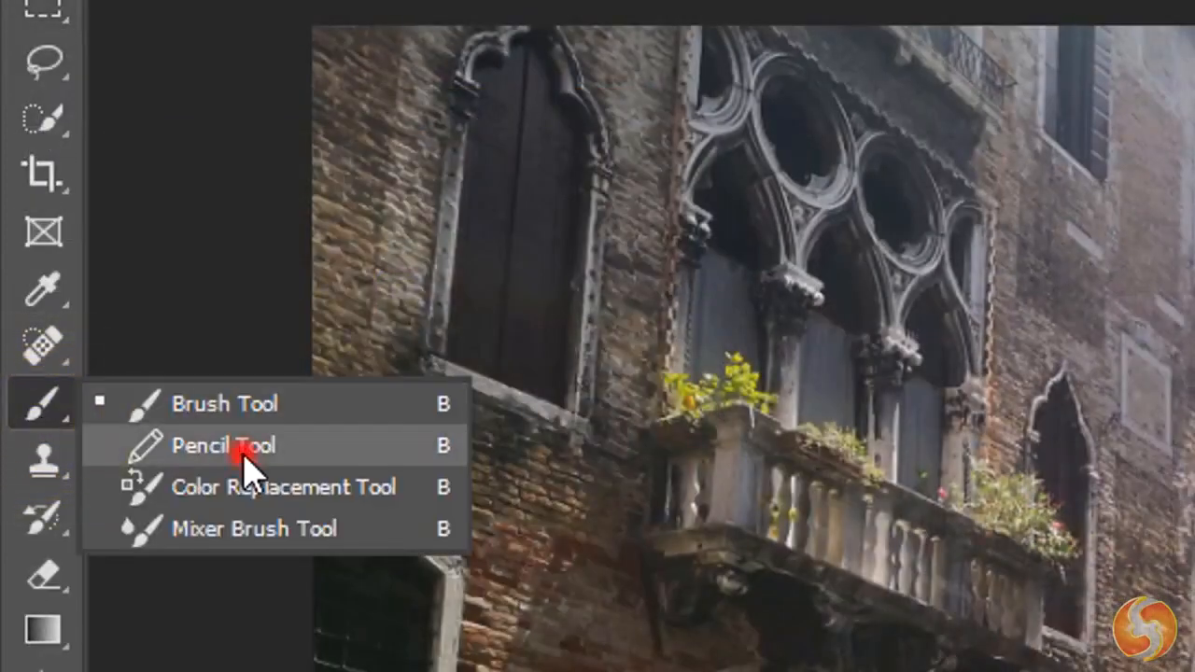
pyautogui.moveTo(453, 272)
pyautogui.mouseDown()
pyautogui.moveTo(498, 272)
pyautogui.moveTo(535, 293)
pyautogui.mouseUp()
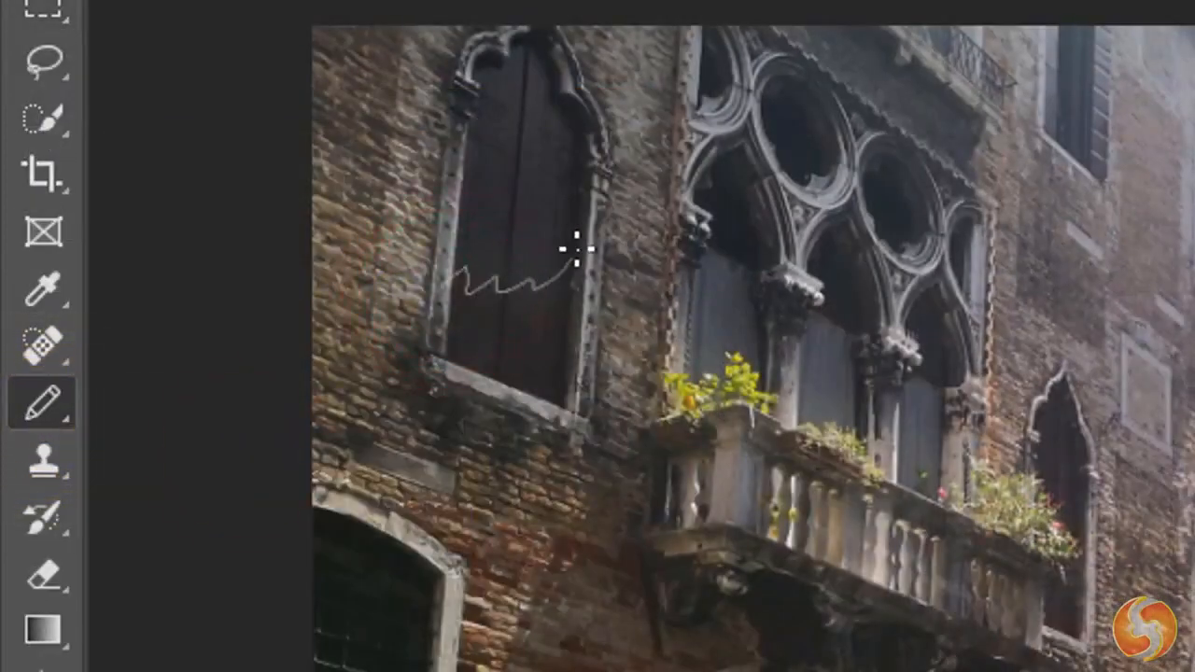
pyautogui.click(44, 403)
pyautogui.click(187, 408)
pyautogui.moveTo(391, 332)
pyautogui.mouseDown()
pyautogui.moveTo(448, 327)
pyautogui.moveTo(508, 343)
pyautogui.moveTo(556, 326)
pyautogui.mouseUp()
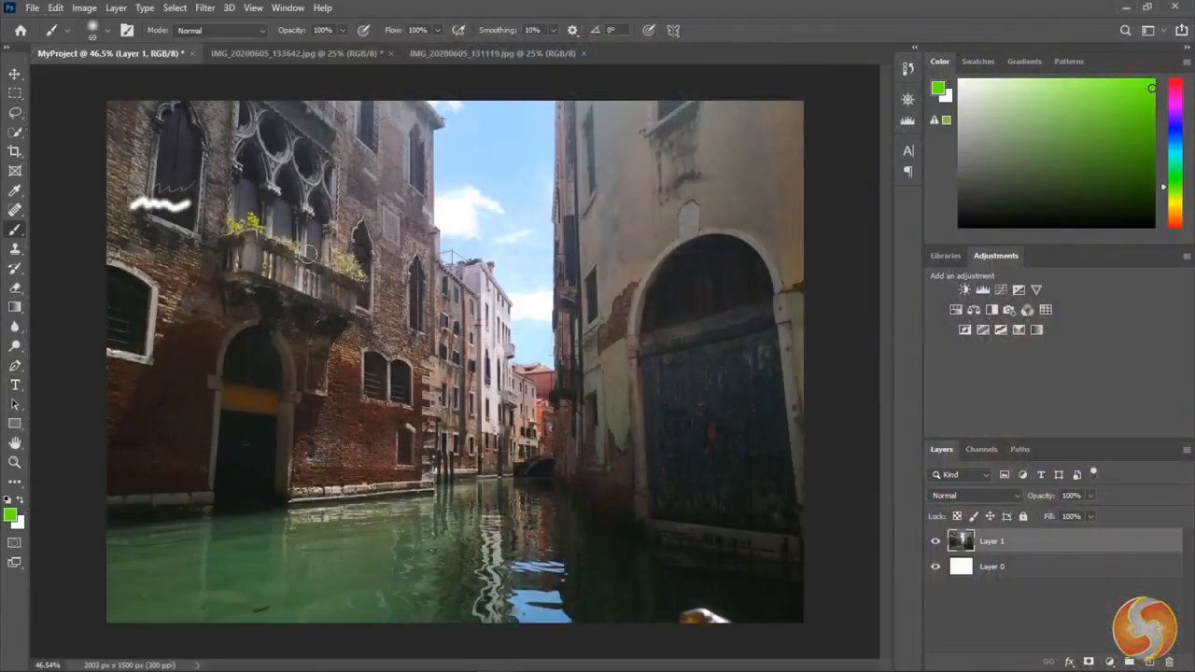
# - Paint a bright green zigzag across the brick facade, and a second zigzag beneath it in light blue sampled from the sky
pyautogui.moveTo(138, 254)
pyautogui.mouseDown()
pyautogui.moveTo(341, 278)
pyautogui.moveTo(287, 302)
pyautogui.moveTo(266, 329)
pyautogui.moveTo(402, 327)
pyautogui.mouseUp()
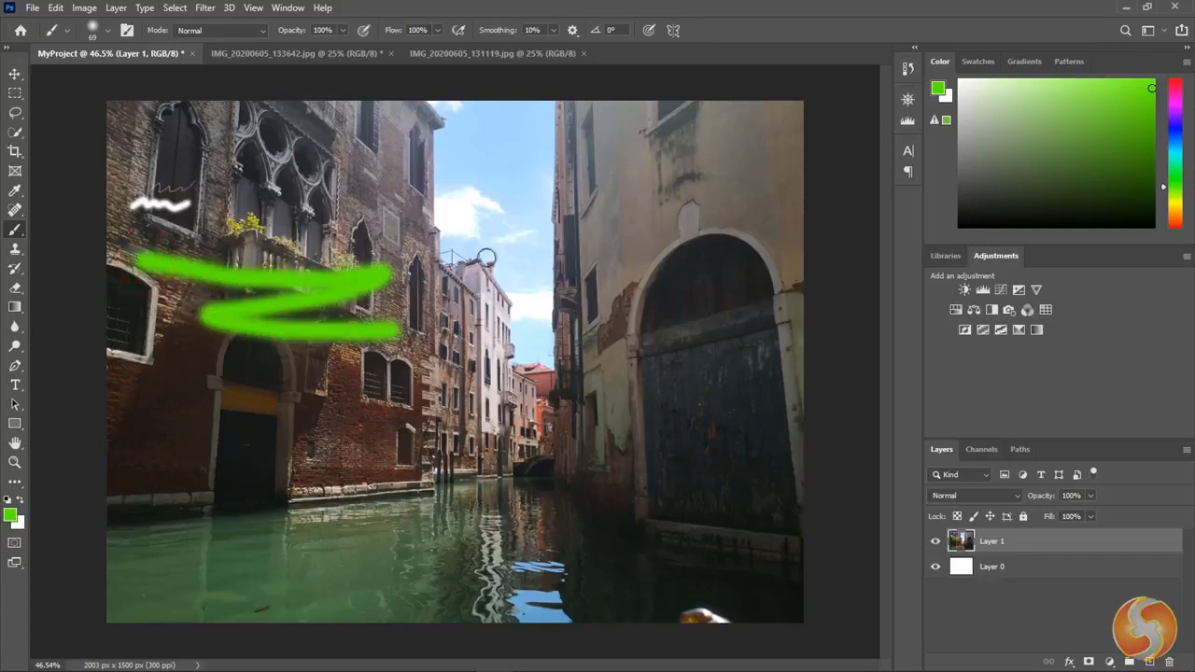
pyautogui.keyDown('alt'); pyautogui.click(522, 251); pyautogui.keyUp('alt')
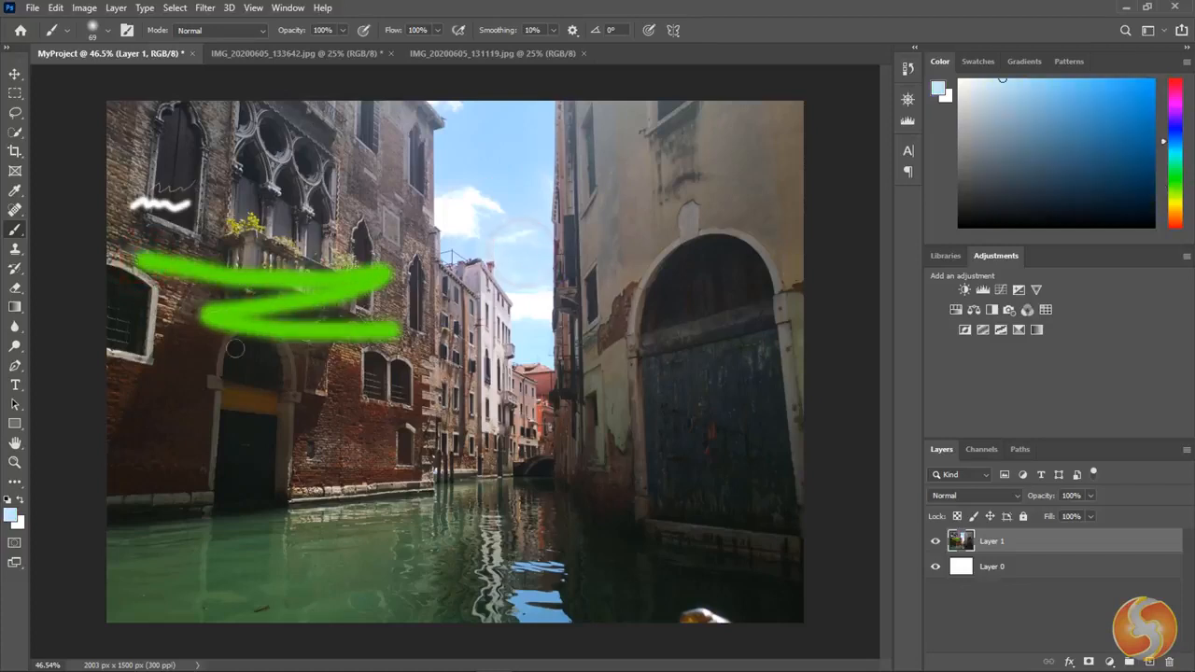
pyautogui.moveTo(142, 385)
pyautogui.mouseDown()
pyautogui.moveTo(278, 363)
pyautogui.moveTo(194, 404)
pyautogui.moveTo(329, 388)
pyautogui.moveTo(290, 413)
pyautogui.moveTo(383, 404)
pyautogui.mouseUp()
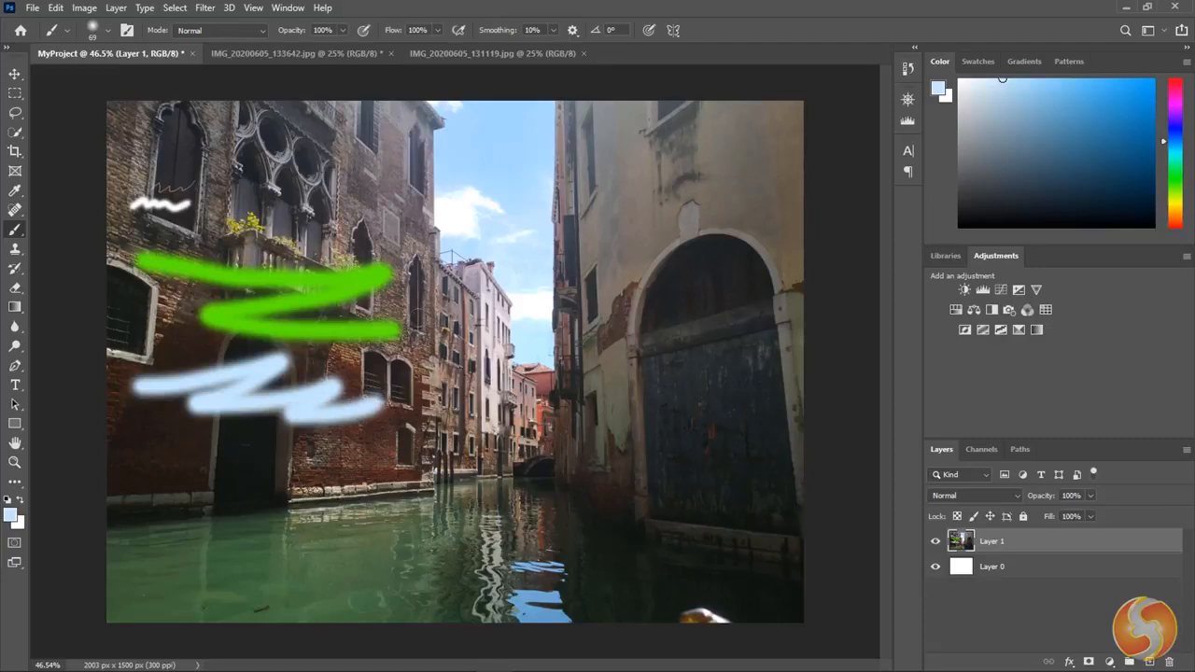
# - Paint a soft horizontal band with the brush at 165 px, and a hard-edged one below it at 100% hardness
pyautogui.click(108, 31)
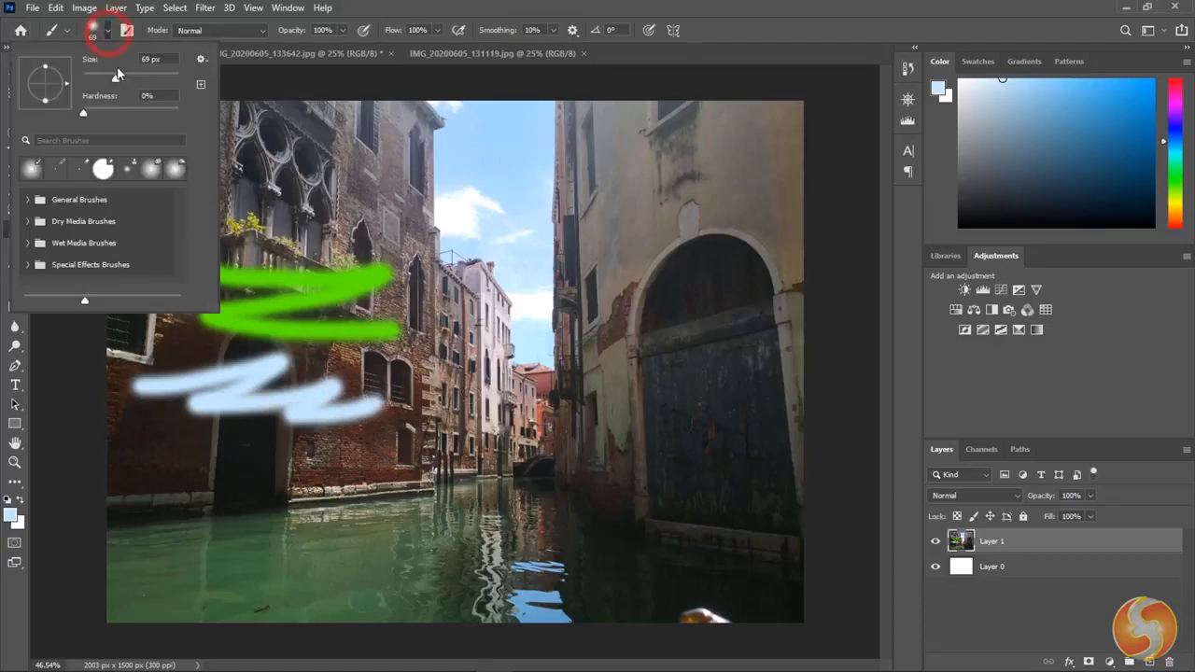
pyautogui.moveTo(166, 475); pyautogui.dragTo(423, 481)
pyautogui.click(108, 32)
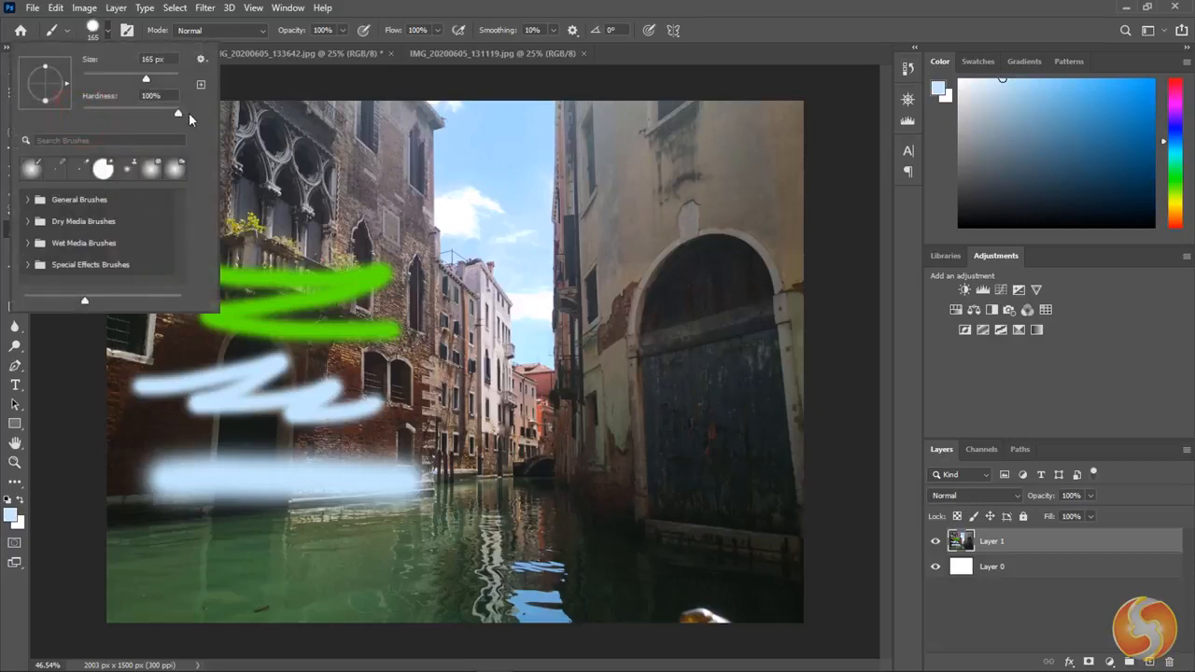
pyautogui.click(377, 5)
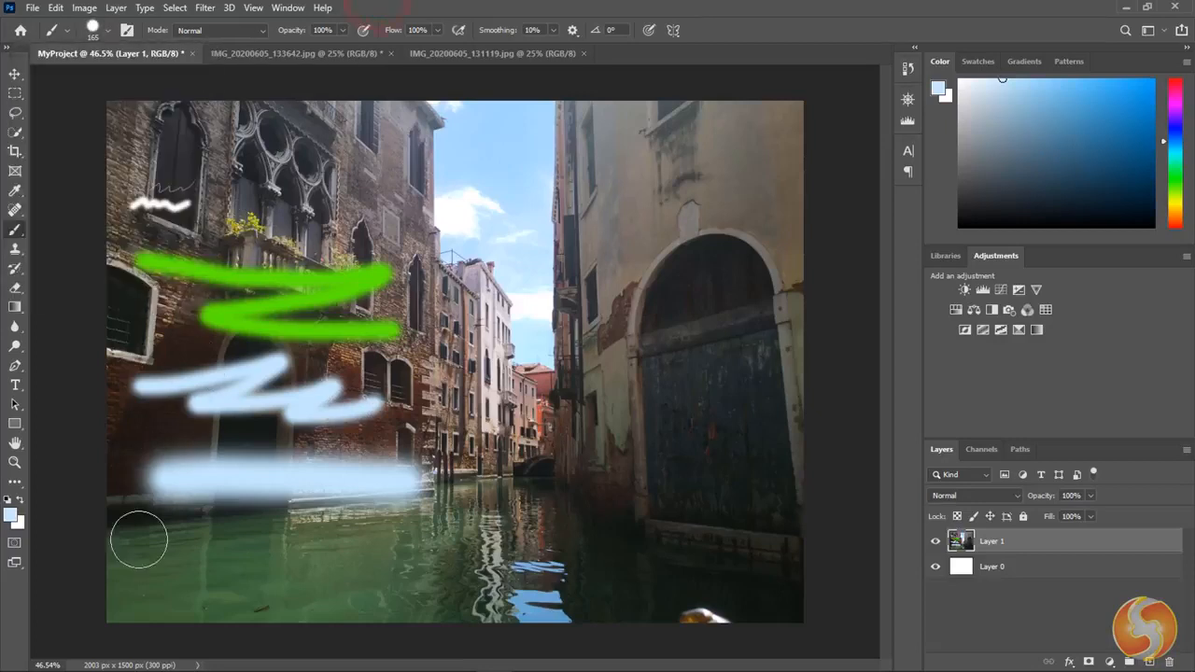
pyautogui.moveTo(142, 549); pyautogui.dragTo(417, 553)
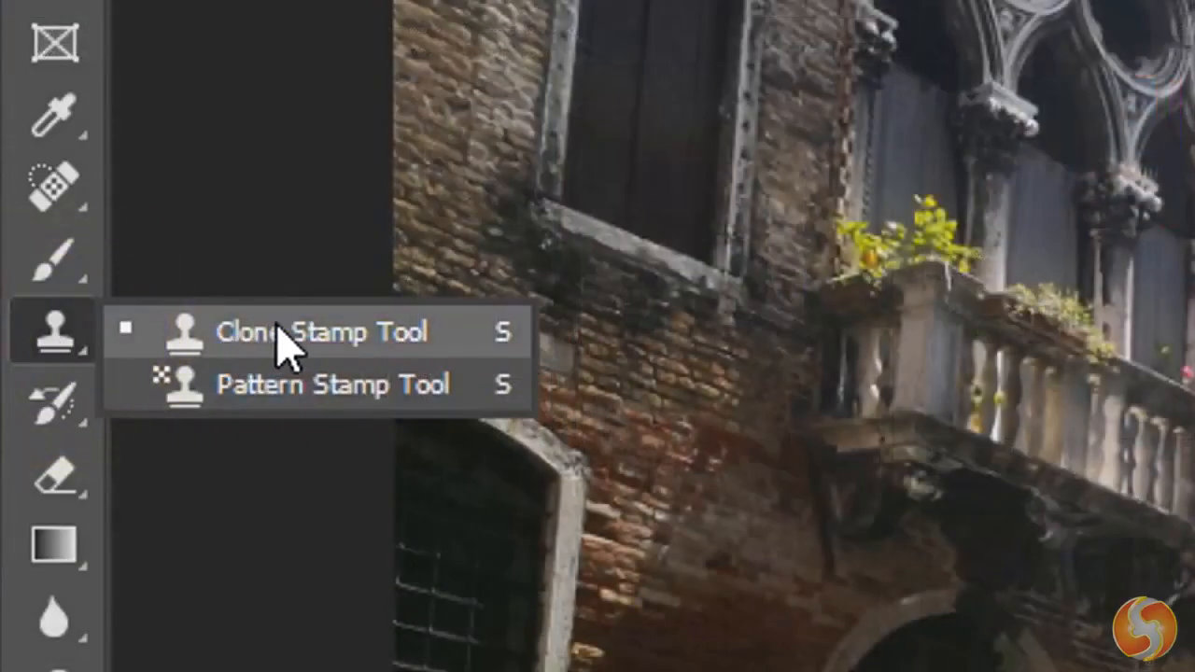
pyautogui.click(279, 329)
pyautogui.rightClick(56, 187)
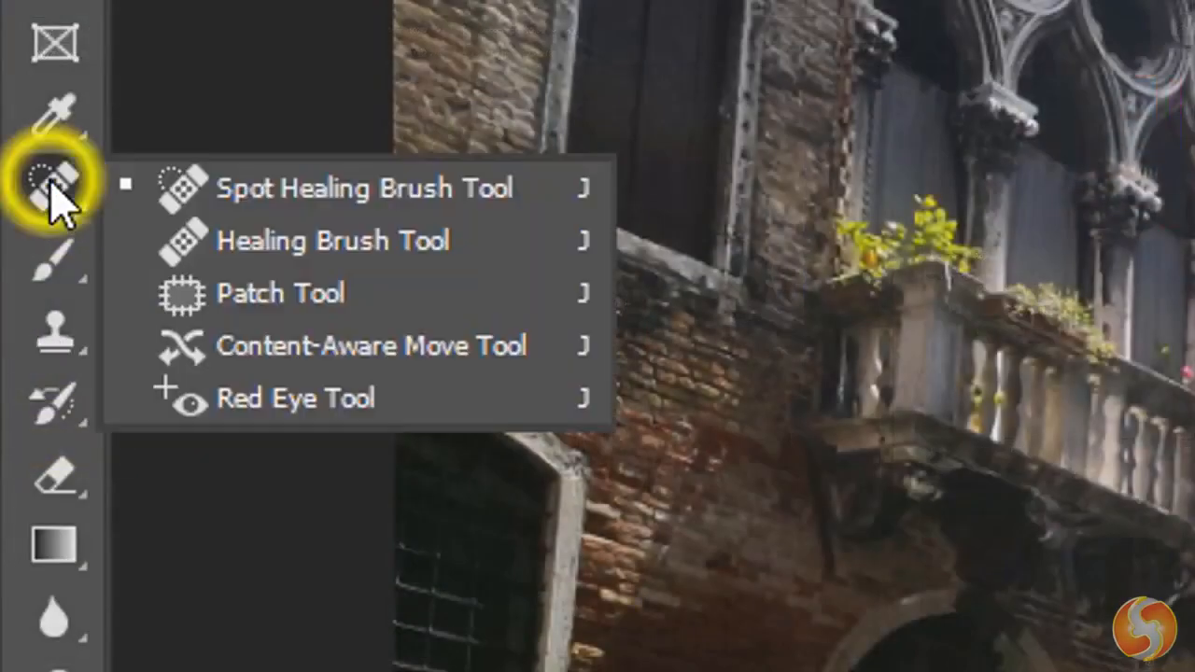
pyautogui.click(312, 254)
# - Cover the bright object at the lower edge of the canal with dark water sampled beside it, using the Clone Stamp tool
pyautogui.rightClick(59, 338)
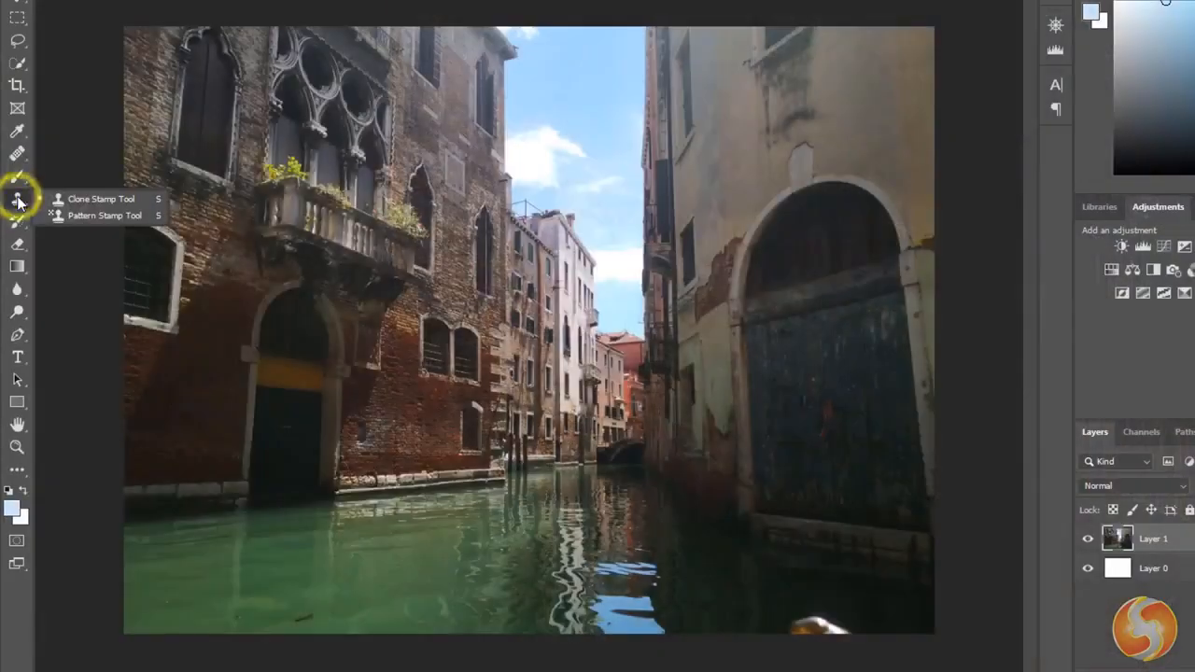
pyautogui.click(103, 200)
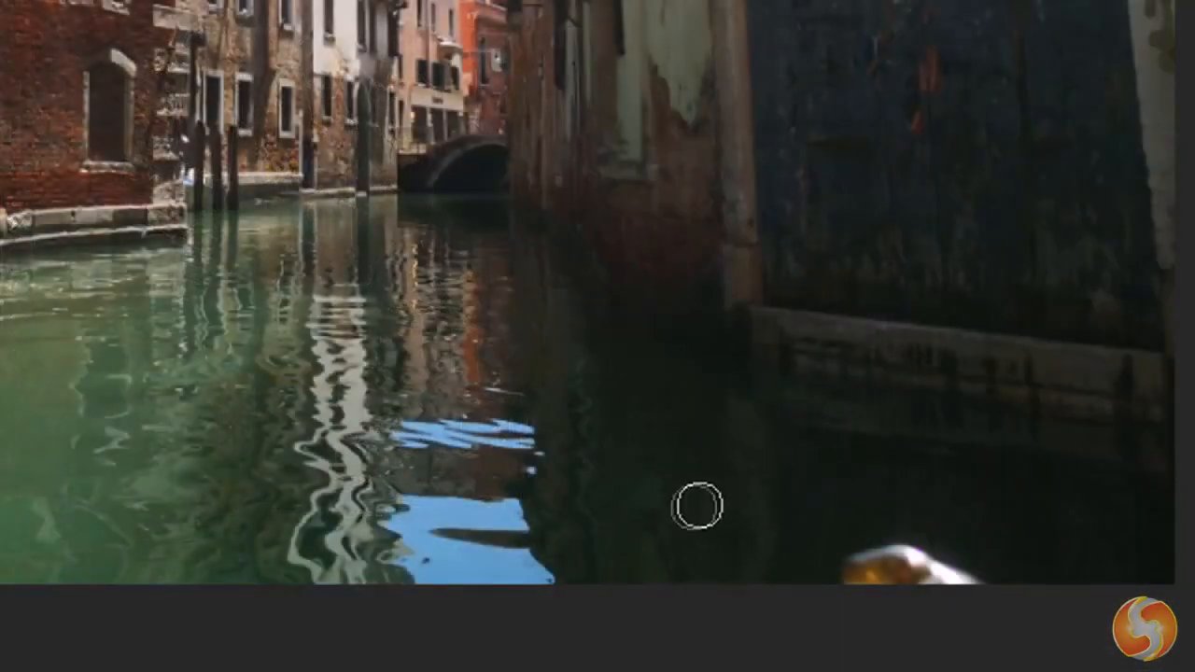
pyautogui.keyDown('alt'); pyautogui.click(691, 486); pyautogui.keyUp('alt')
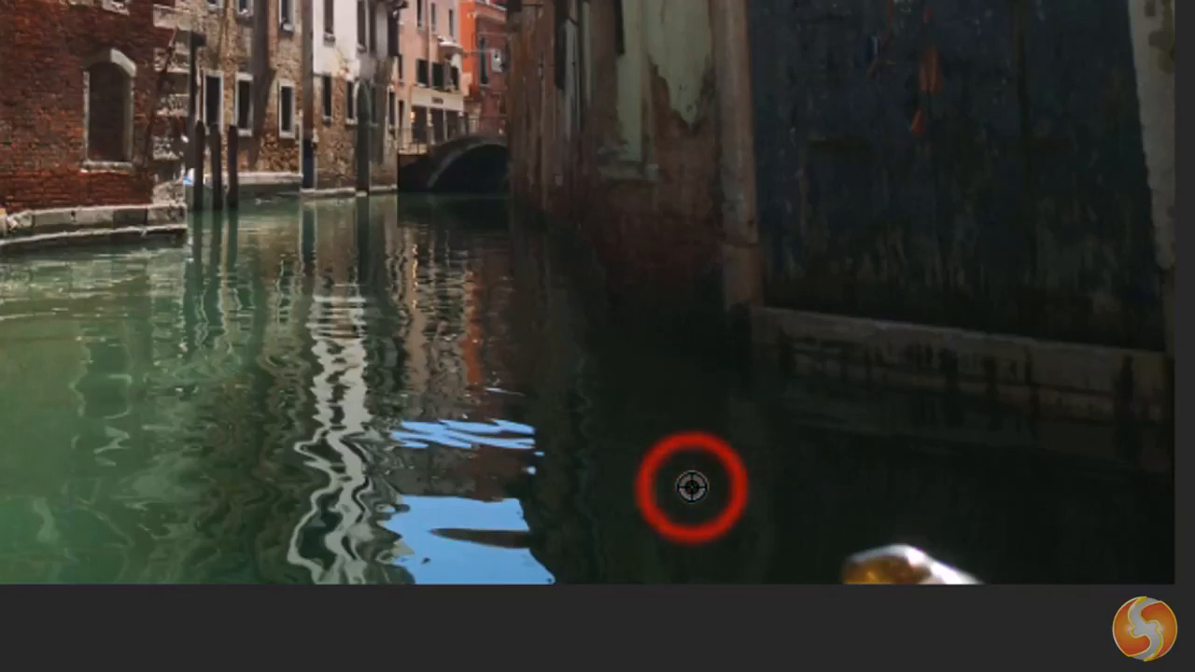
pyautogui.moveTo(868, 539)
pyautogui.mouseDown()
pyautogui.moveTo(904, 547)
pyautogui.moveTo(854, 563)
pyautogui.moveTo(859, 573)
pyautogui.moveTo(955, 579)
pyautogui.moveTo(955, 566)
pyautogui.moveTo(915, 577)
pyautogui.mouseUp()
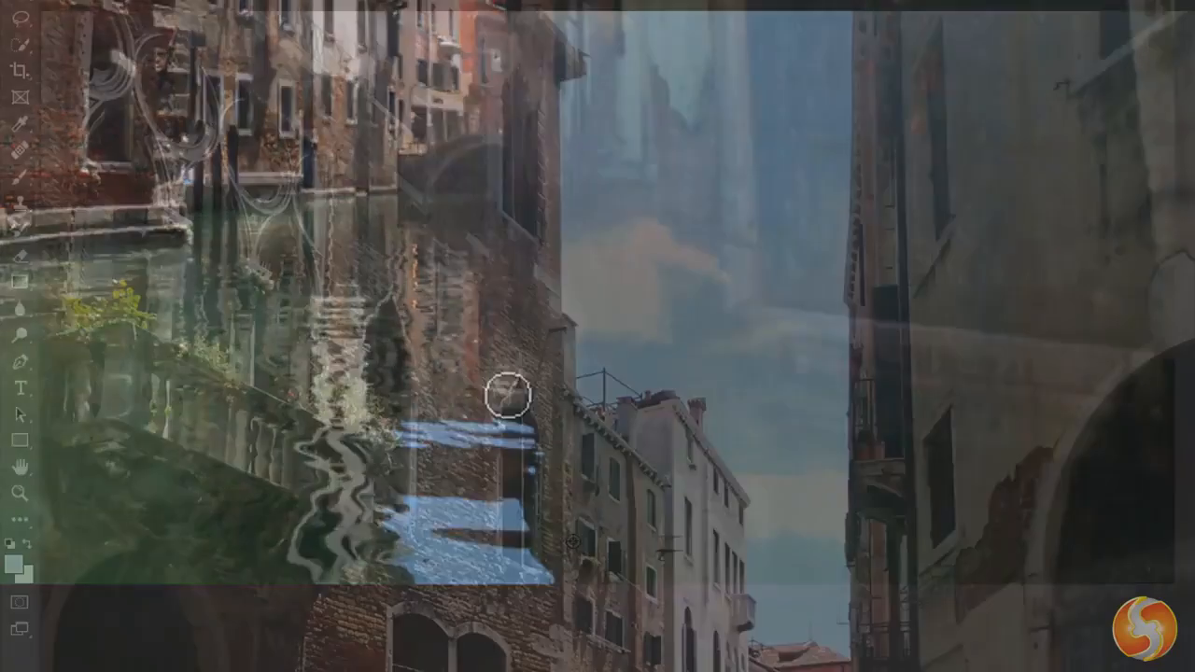
# - Clone part of the distant building facade diagonally across the blue sky with the Clone Stamp tool
pyautogui.keyDown('alt'); pyautogui.click(574, 541); pyautogui.keyUp('alt')
pyautogui.click(610, 136)
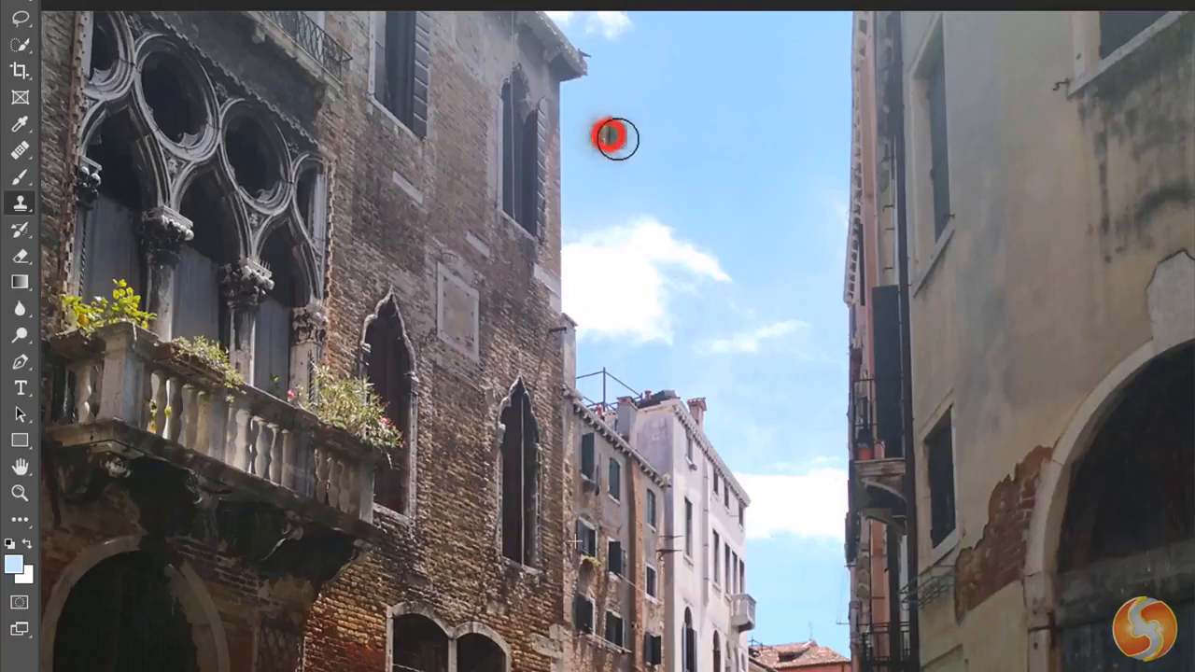
pyautogui.moveTo(610, 135); pyautogui.dragTo(793, 251)
# - Try the Healing Brush tool with a diagonal stroke across the clouds below the cloned facade
pyautogui.click(19, 149)
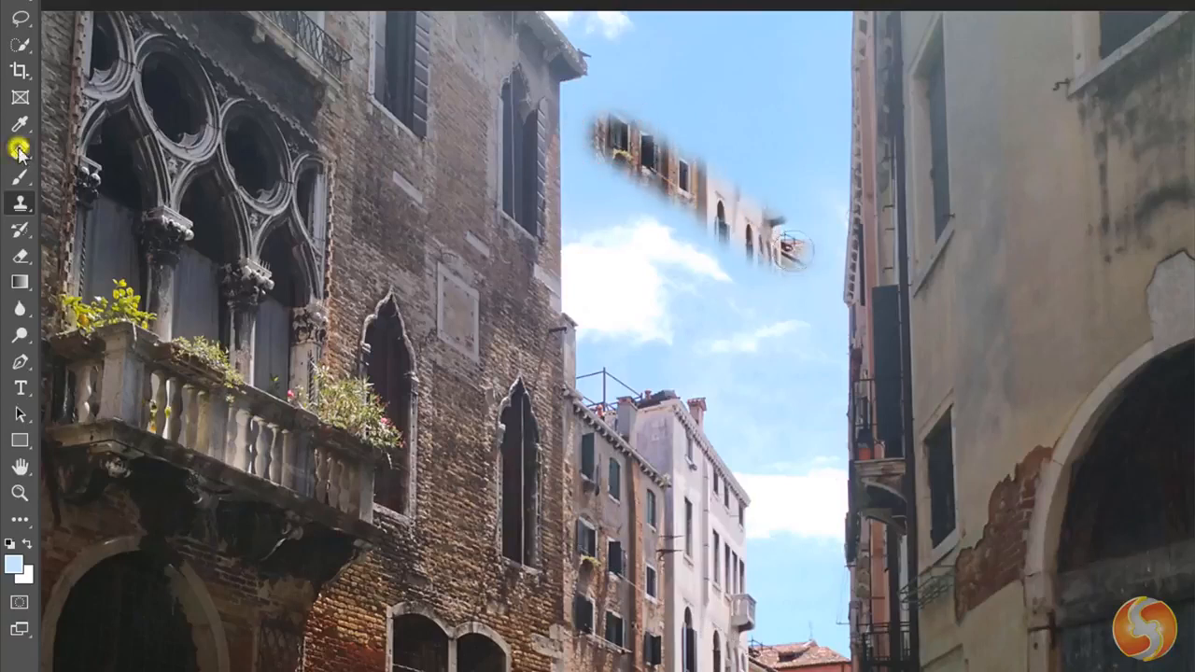
pyautogui.click(106, 169)
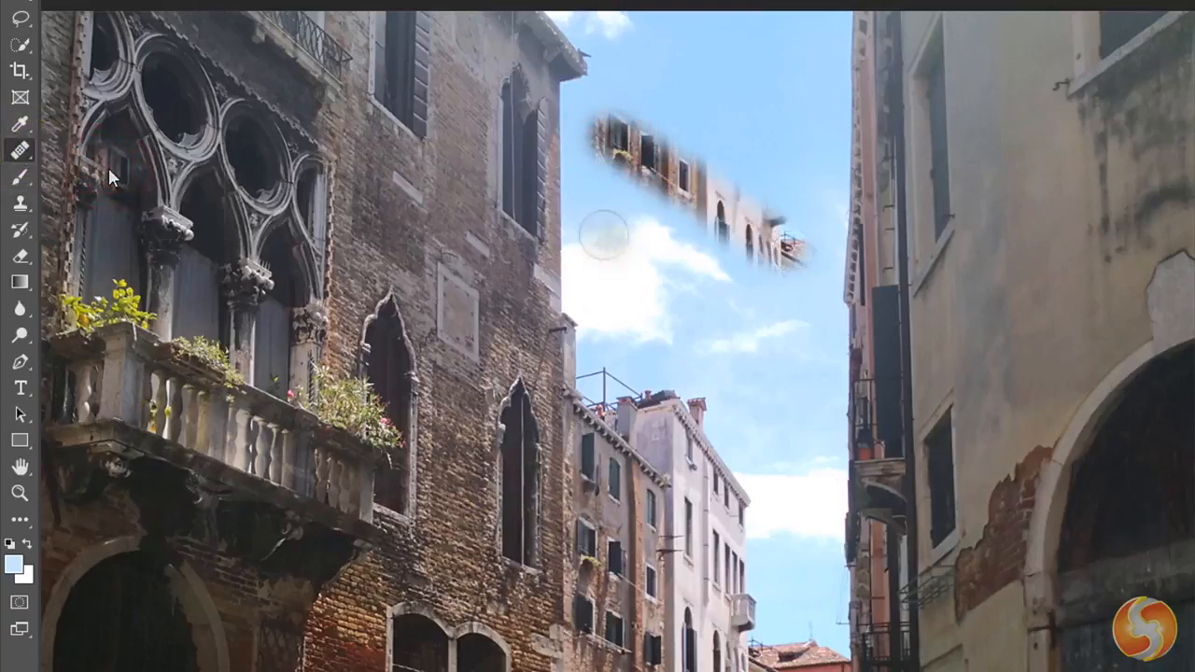
pyautogui.moveTo(598, 224); pyautogui.dragTo(789, 338)
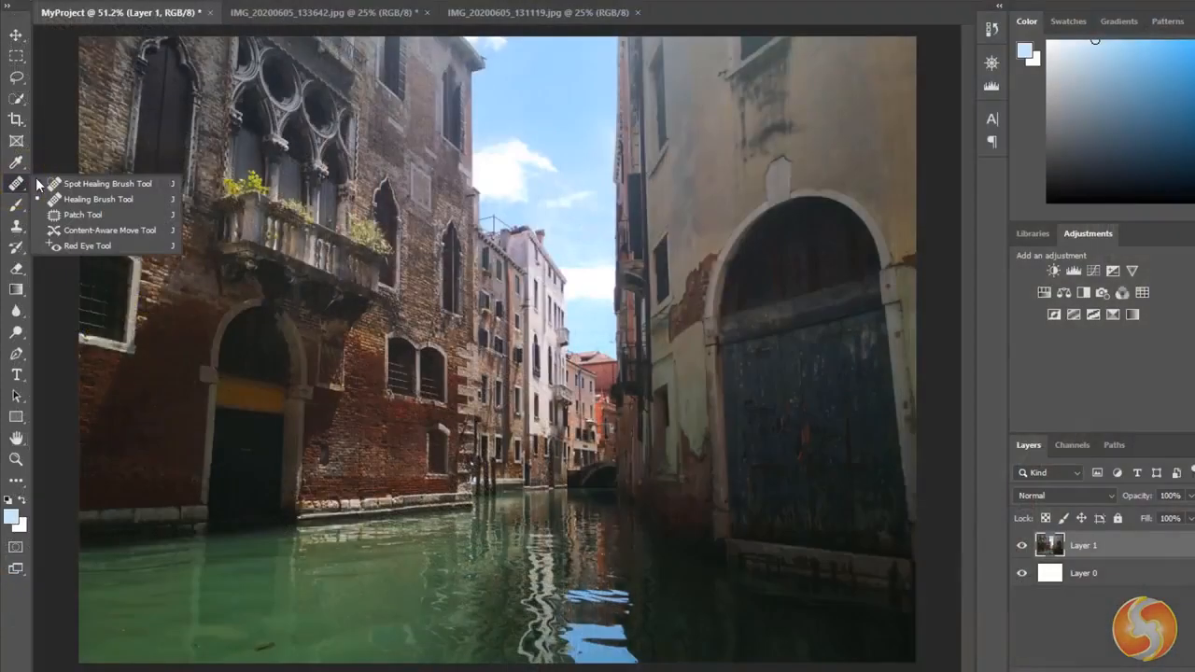
# - Remove the floating leaf and the small dark speck from the green water with the Spot Healing Brush tool
pyautogui.click(122, 186)
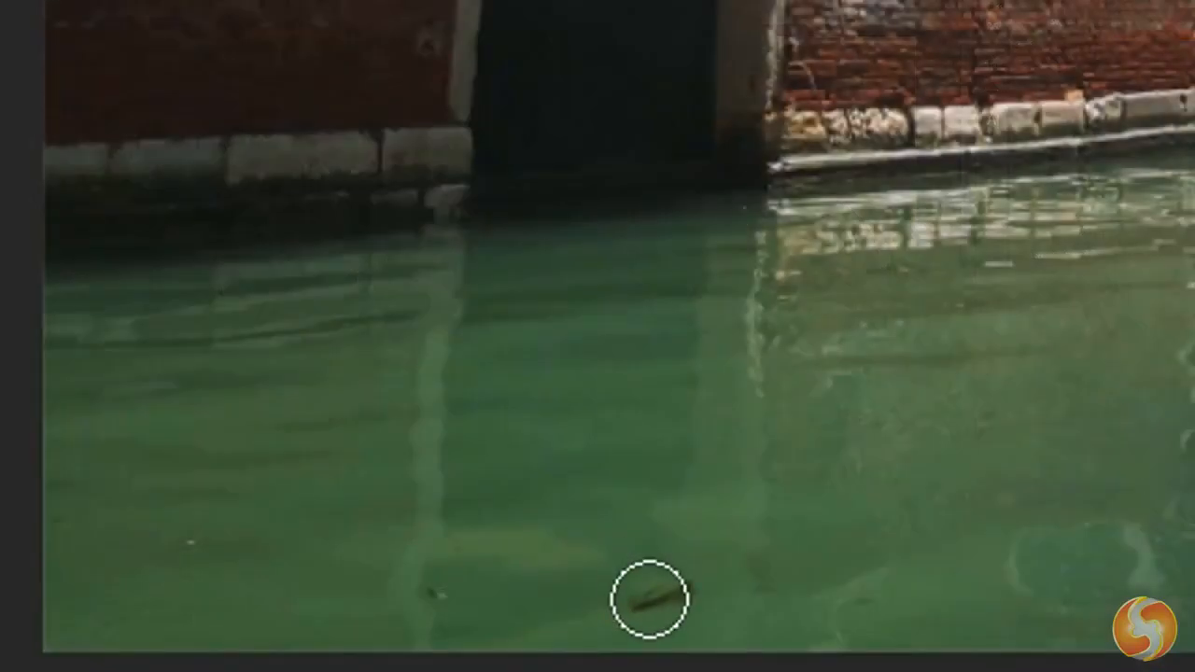
pyautogui.click(650, 599)
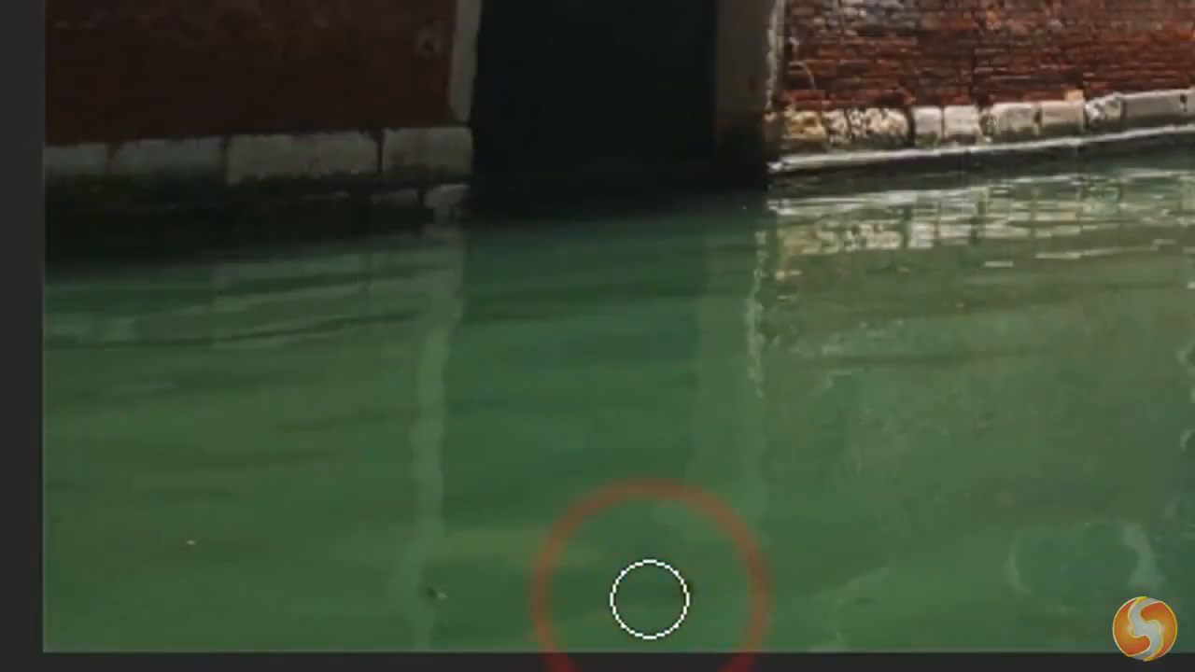
pyautogui.click(694, 592)
pyautogui.click(433, 594)
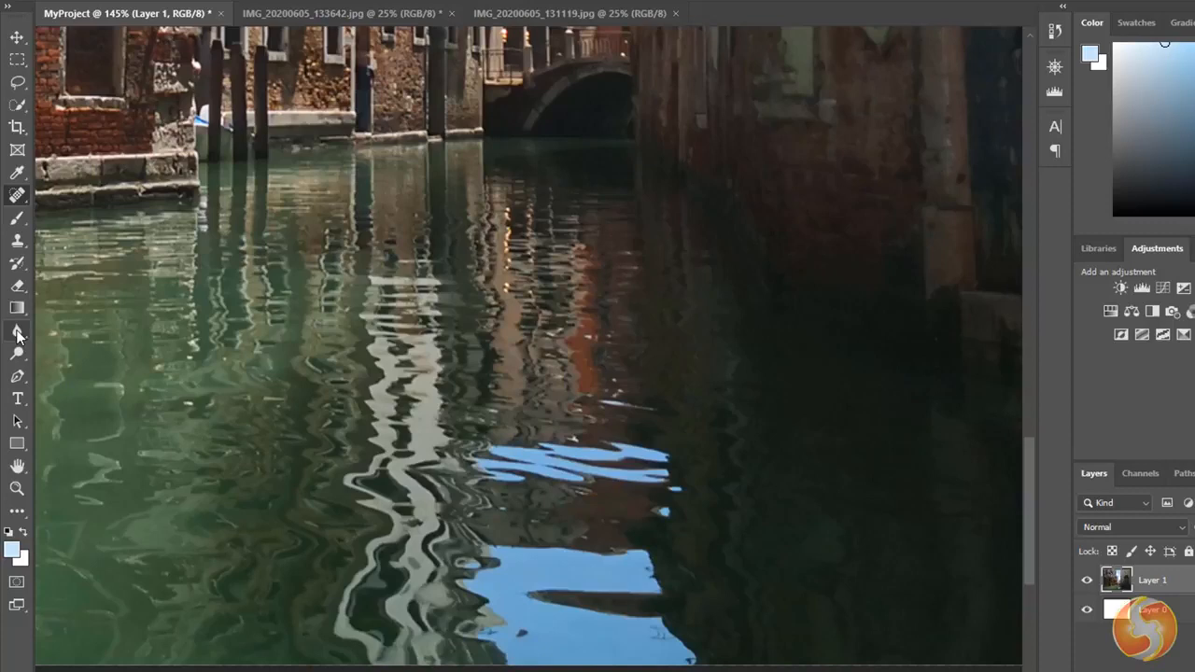
# - Try the Blur tool on the blue sky reflection in the canal and undo the stroke
pyautogui.click(17, 331)
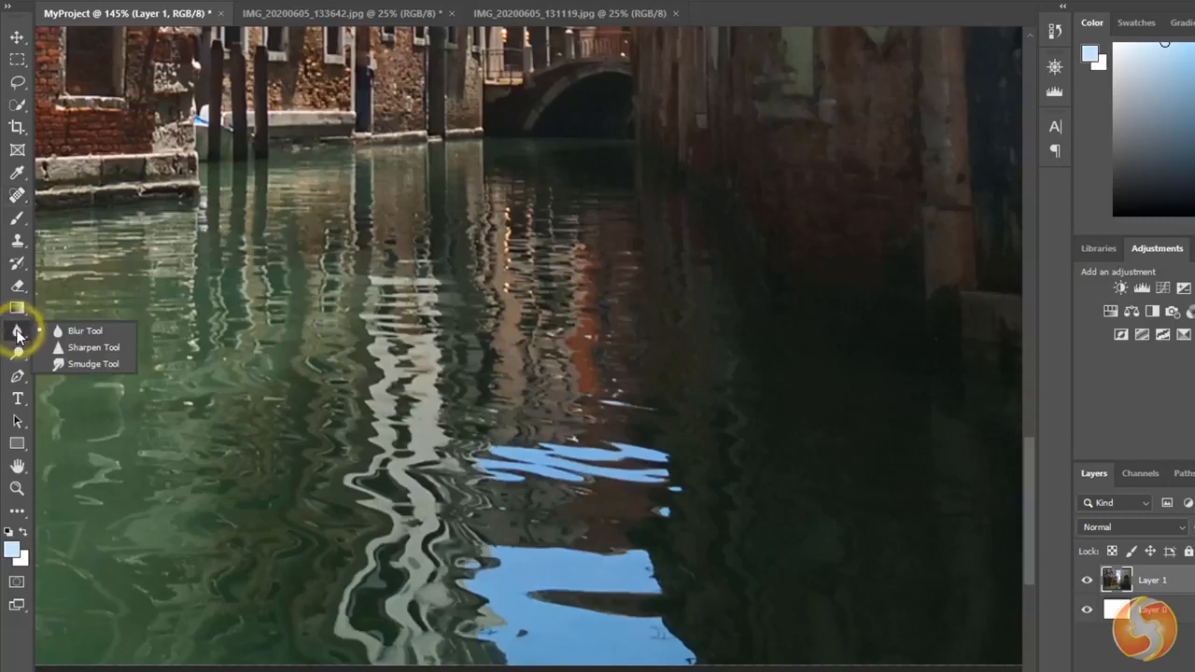
pyautogui.click(103, 331)
pyautogui.moveTo(598, 489)
pyautogui.mouseDown()
pyautogui.moveTo(556, 471)
pyautogui.moveTo(566, 450)
pyautogui.moveTo(623, 436)
pyautogui.moveTo(594, 452)
pyautogui.moveTo(661, 496)
pyautogui.mouseUp()
pyautogui.hotkey('ctrl', 'z')
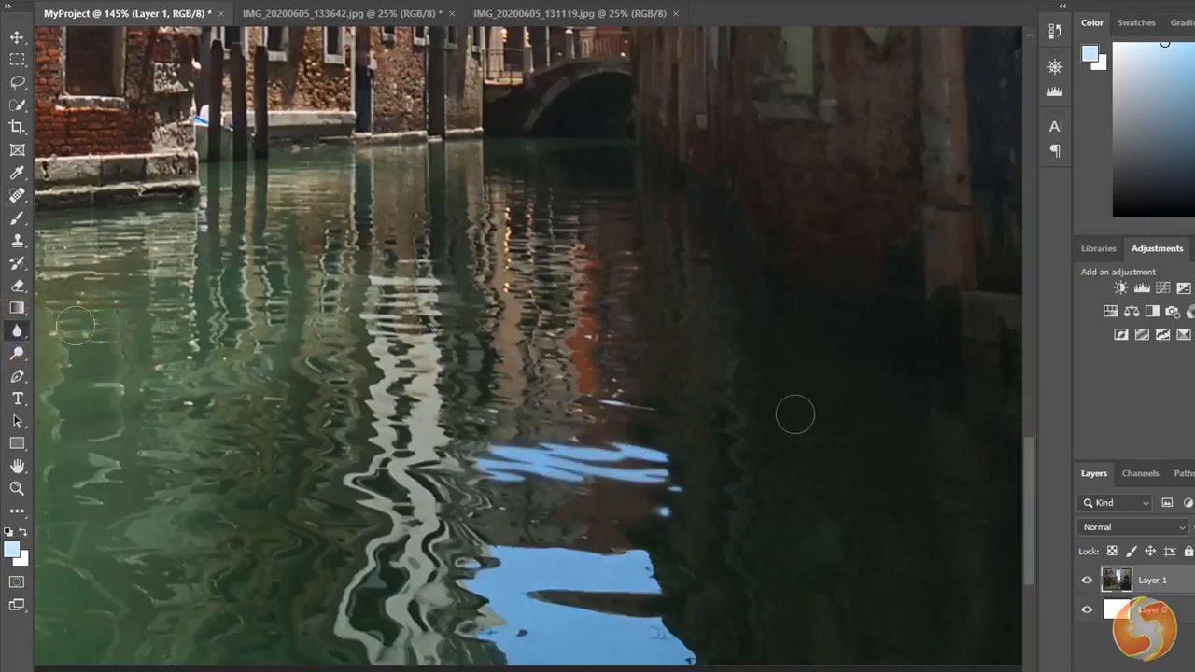
# - Try the Sharpen tool on the small rippled blue reflection in the canal and undo the stroke
pyautogui.click(17, 330)
pyautogui.click(94, 346)
pyautogui.moveTo(514, 447)
pyautogui.mouseDown()
pyautogui.moveTo(446, 457)
pyautogui.moveTo(670, 475)
pyautogui.mouseUp()
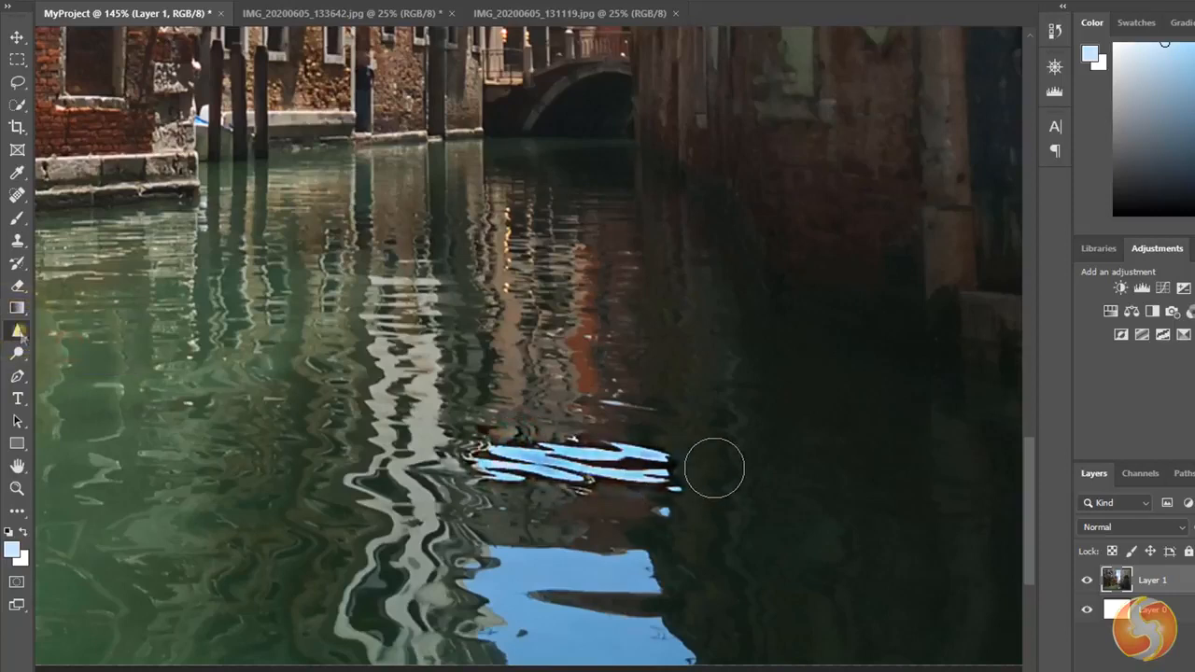
pyautogui.hotkey('ctrl', 'z')
# - Smudge the edges of the small blue water reflections outward into the dark water with the Smudge tool
pyautogui.click(17, 331)
pyautogui.click(103, 361)
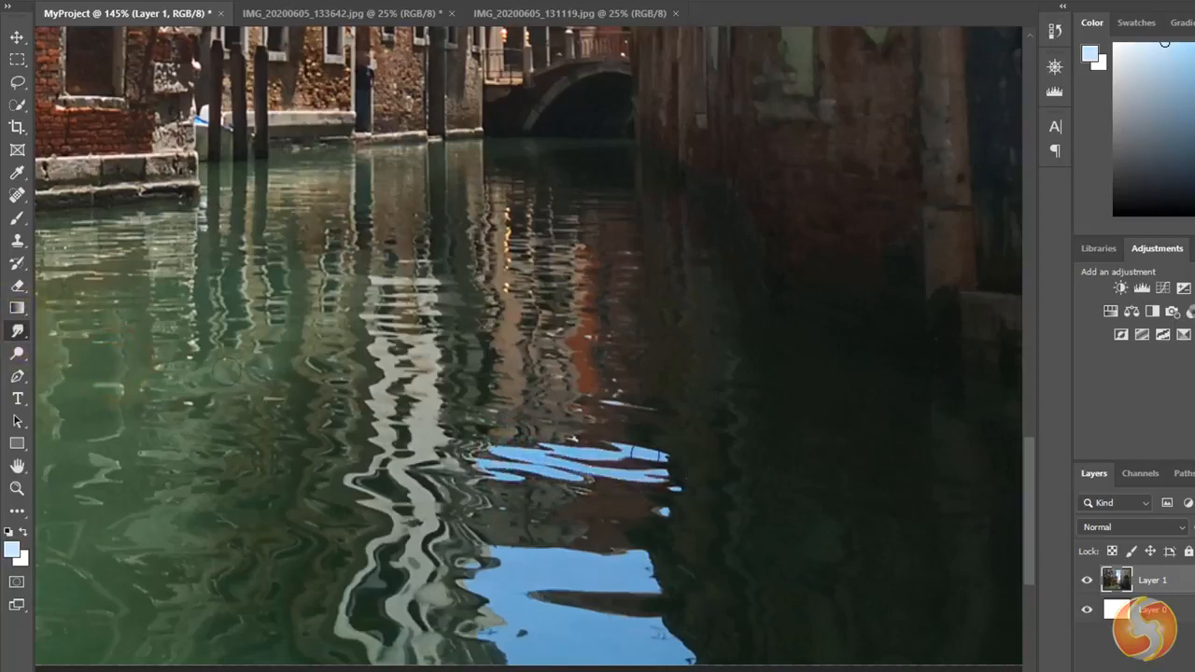
pyautogui.moveTo(644, 453); pyautogui.dragTo(654, 458)
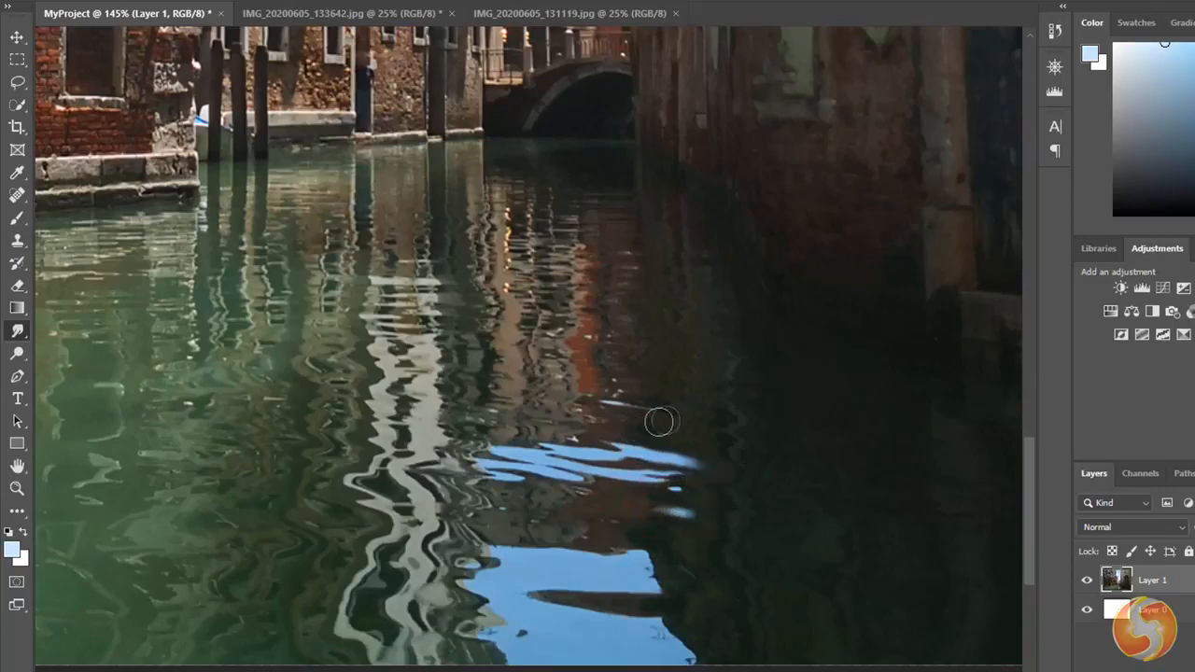
pyautogui.moveTo(658, 422); pyautogui.dragTo(666, 414)
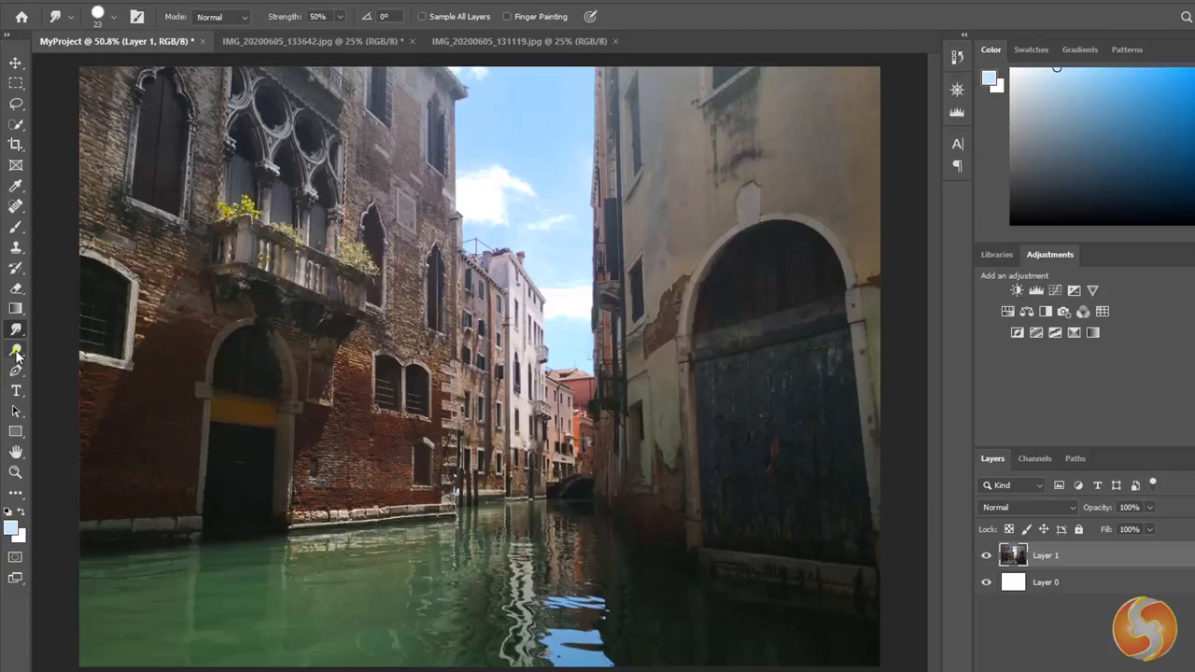
# - Lighten dark areas of the water and the shaded doorway with the Dodge tool at a brush size of 108 px
pyautogui.click(16, 352)
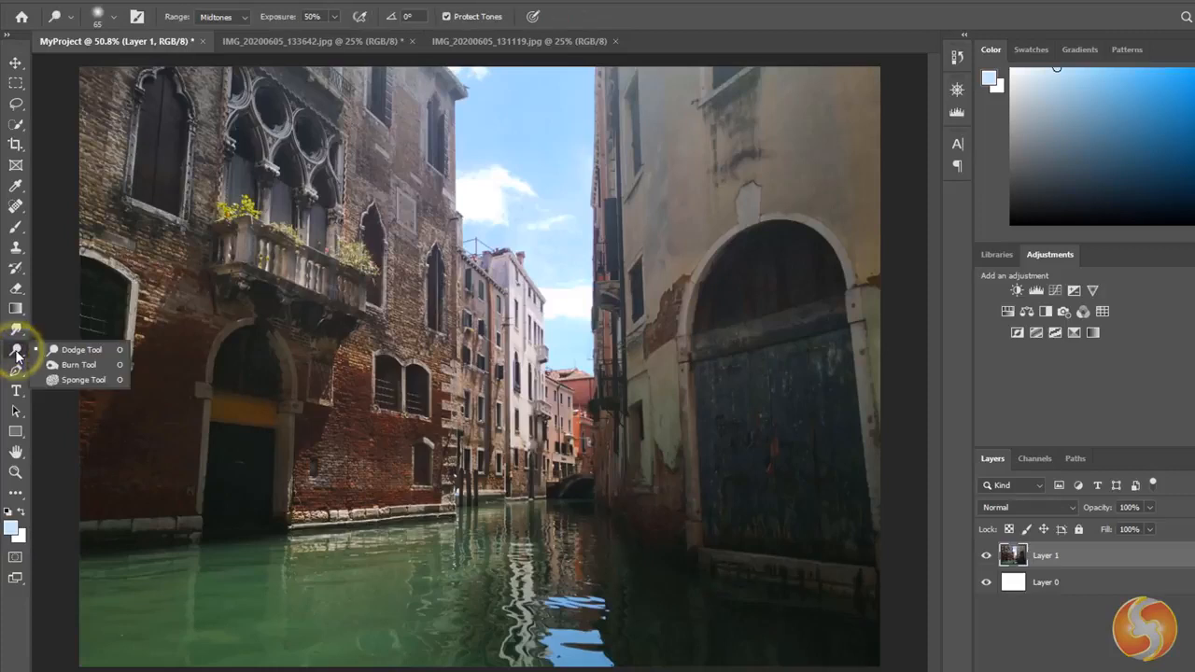
pyautogui.click(81, 349)
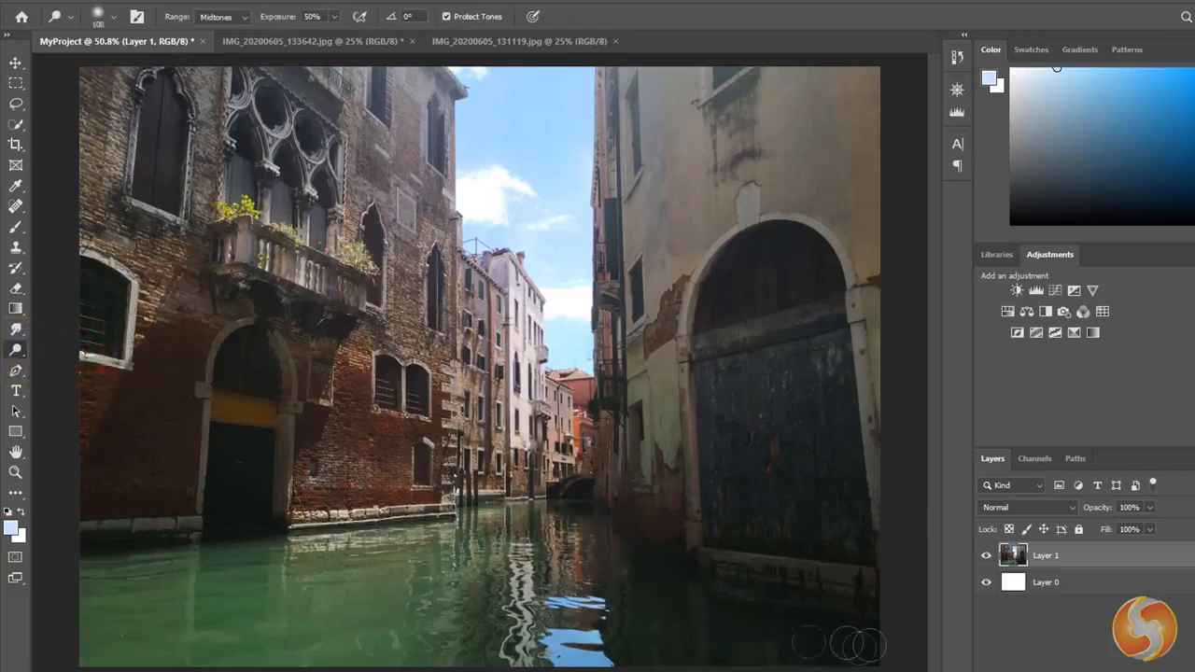
pyautogui.click(240, 489)
# - Darken the brick facade around the doorway and the large arched gate with the Burn tool, using the Highlights range and a 92 px brush
pyautogui.click(15, 350)
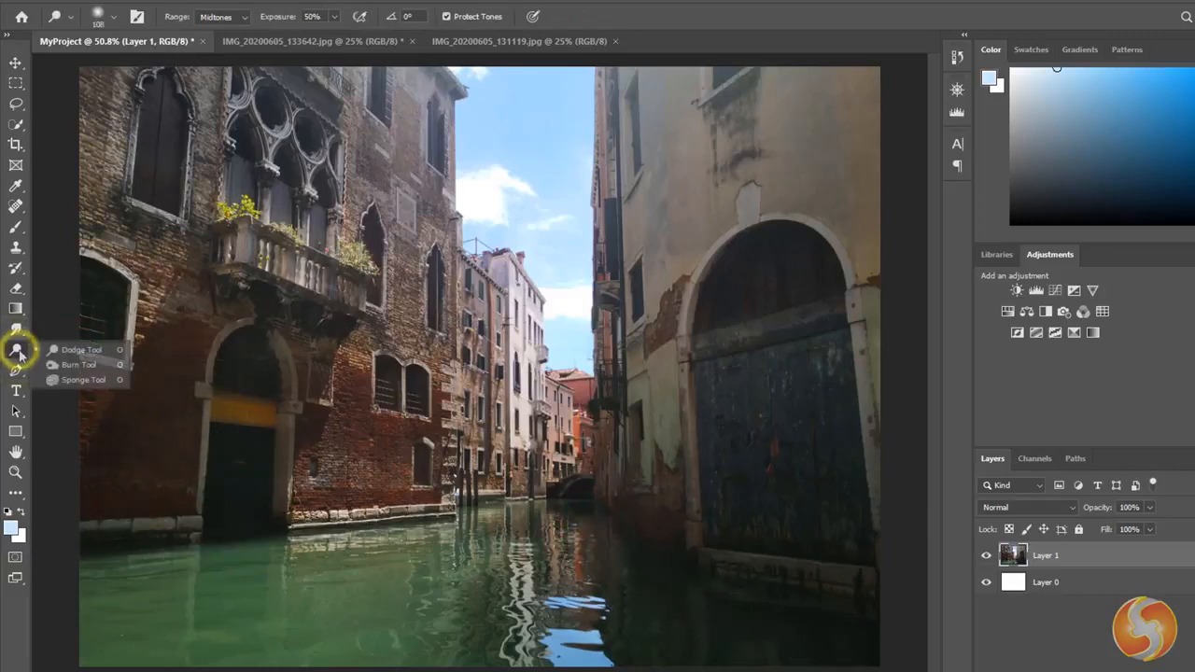
pyautogui.click(88, 366)
pyautogui.moveTo(227, 336)
pyautogui.mouseDown()
pyautogui.moveTo(149, 422)
pyautogui.moveTo(157, 529)
pyautogui.moveTo(358, 495)
pyautogui.mouseUp()
pyautogui.moveTo(711, 462)
pyautogui.mouseDown()
pyautogui.moveTo(682, 563)
pyautogui.moveTo(733, 626)
pyautogui.moveTo(616, 609)
pyautogui.moveTo(652, 474)
pyautogui.moveTo(752, 427)
pyautogui.mouseUp()
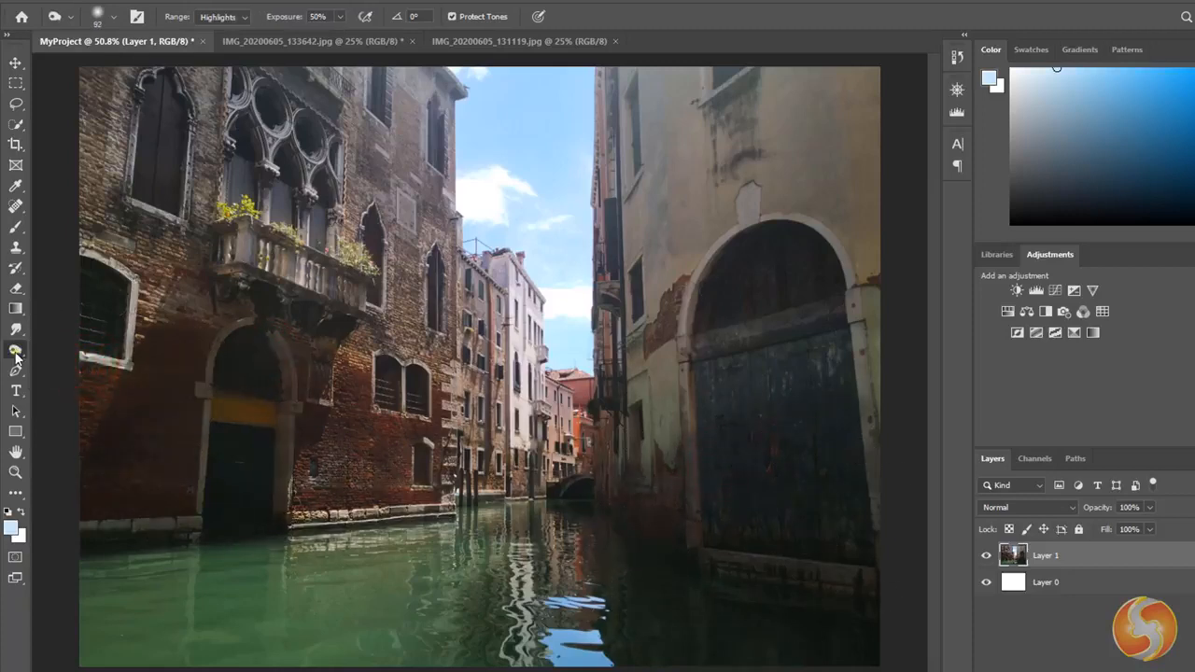
# - Try desaturating the sky between the buildings with the Sponge tool in Desaturate mode
pyautogui.rightClick(14, 355)
pyautogui.click(71, 375)
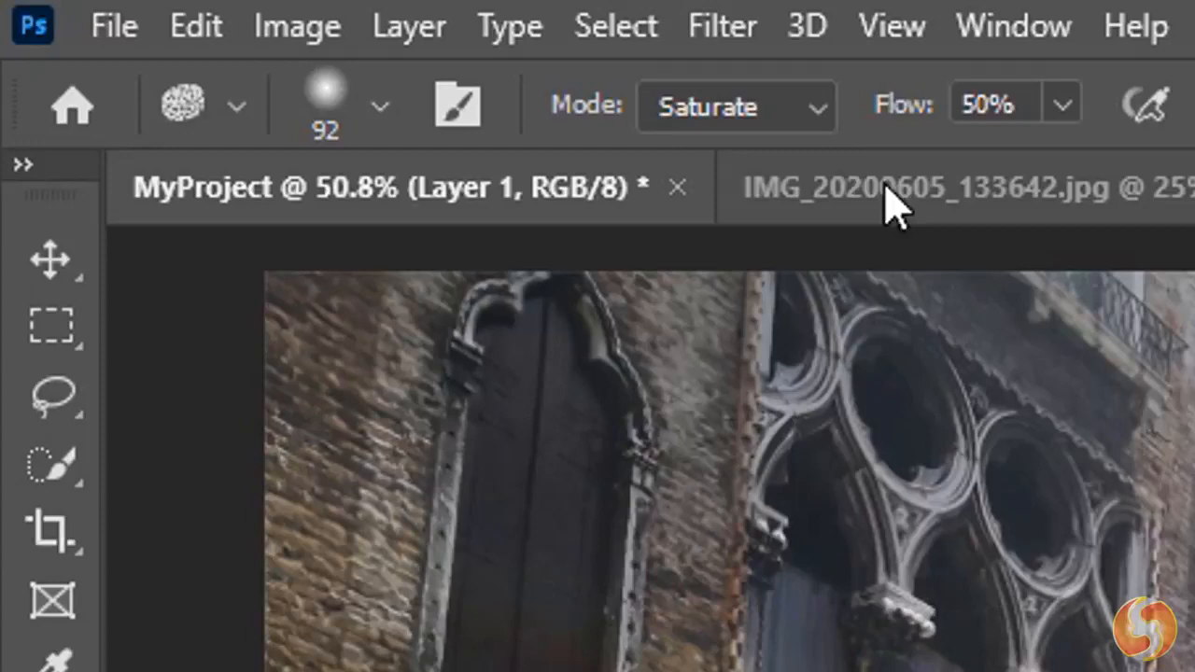
pyautogui.click(244, 17)
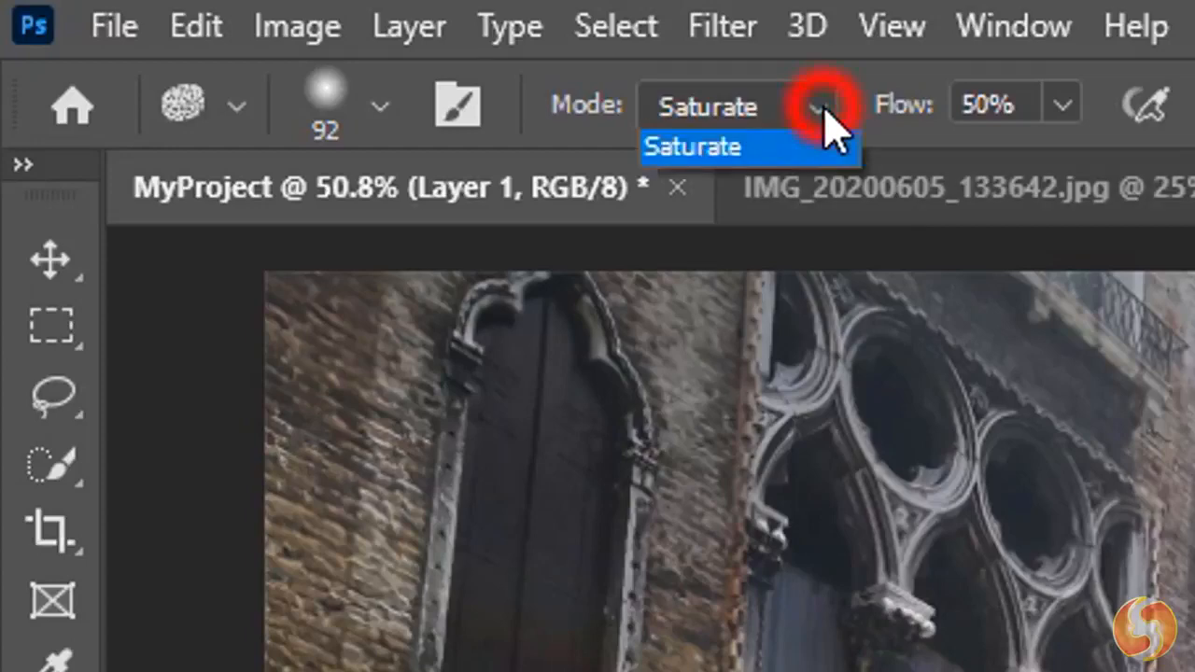
pyautogui.click(764, 154)
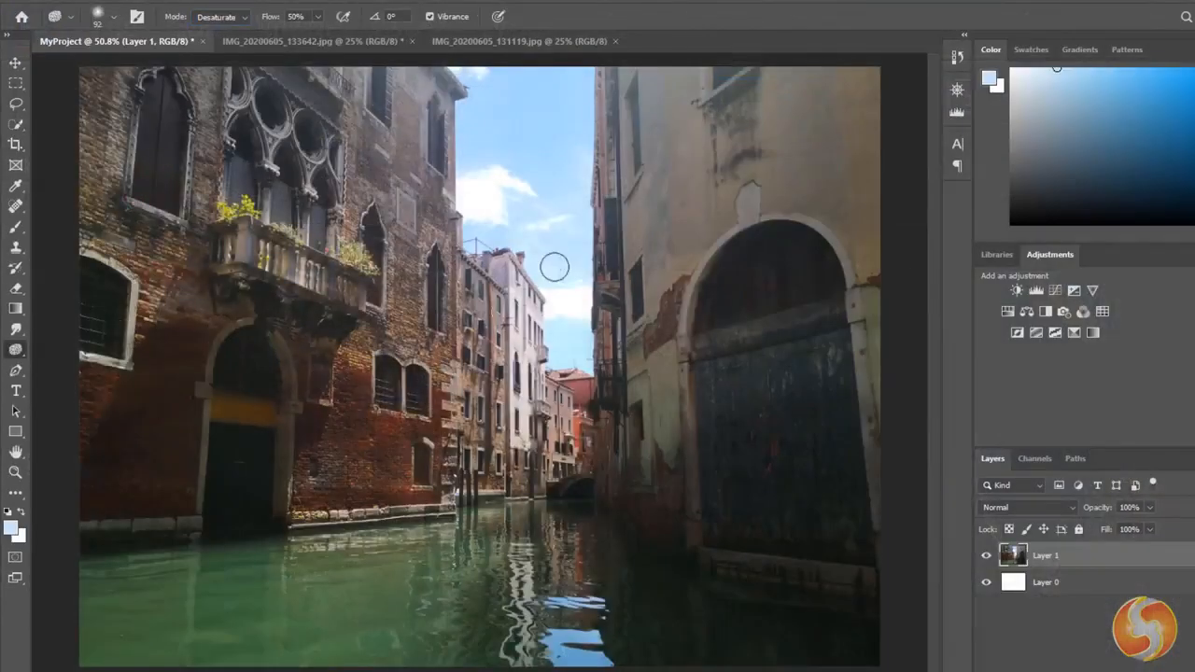
pyautogui.moveTo(554, 268)
pyautogui.mouseDown()
pyautogui.moveTo(492, 200)
pyautogui.moveTo(514, 110)
pyautogui.mouseUp()
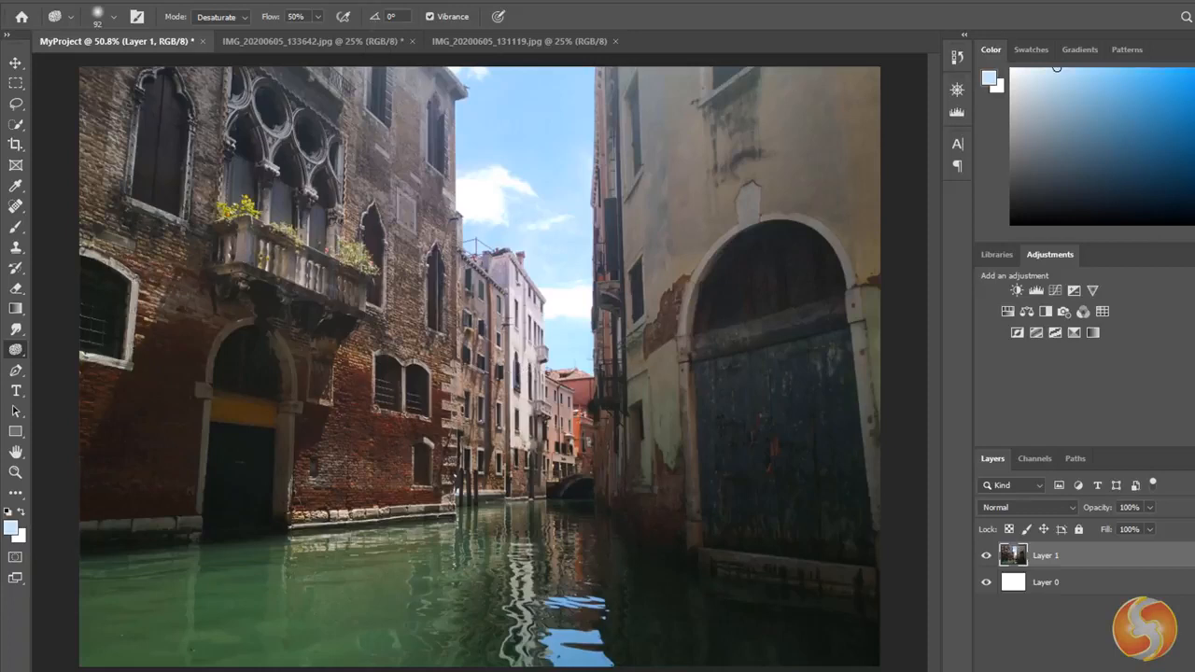
# - Erase a horizontal band across the canal water with the Eraser, and a second band below it at 0% hardness
pyautogui.click(15, 289)
pyautogui.moveTo(235, 558); pyautogui.dragTo(598, 556)
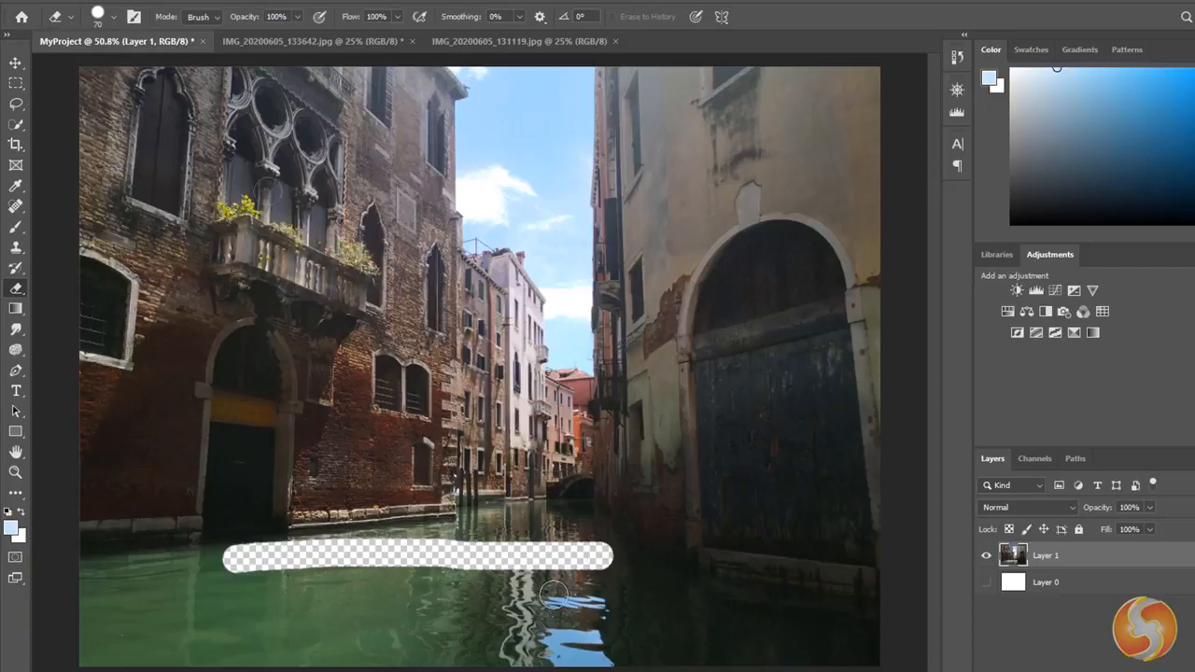
pyautogui.click(114, 20)
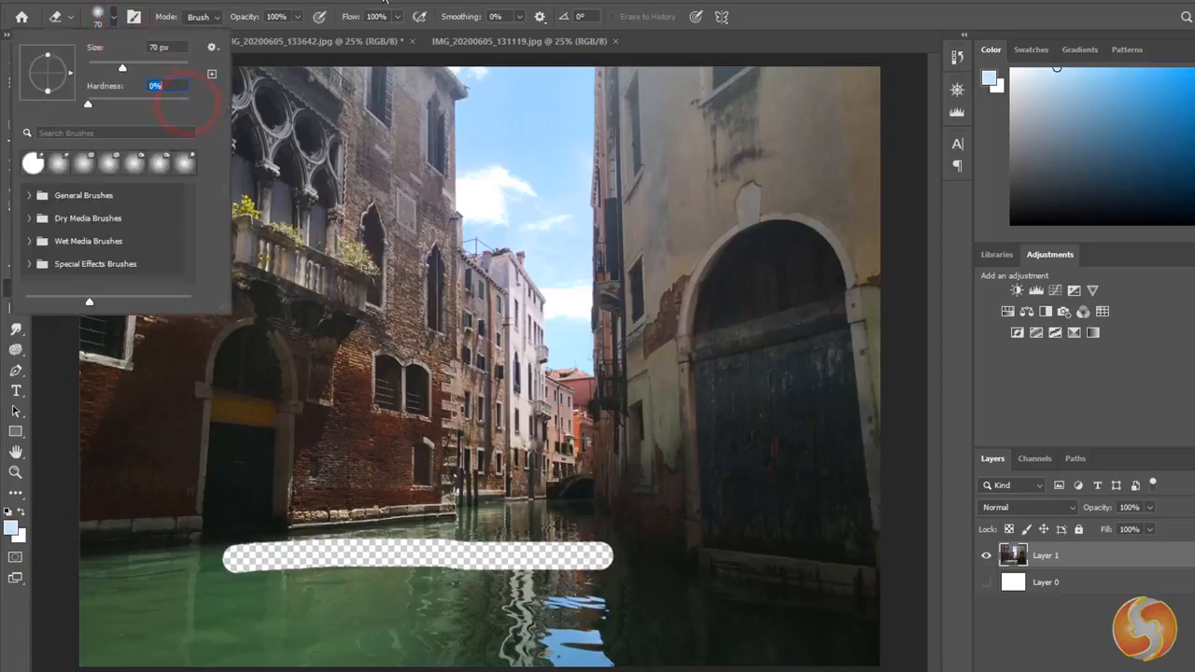
pyautogui.press('Return')
pyautogui.moveTo(222, 608); pyautogui.dragTo(607, 609)
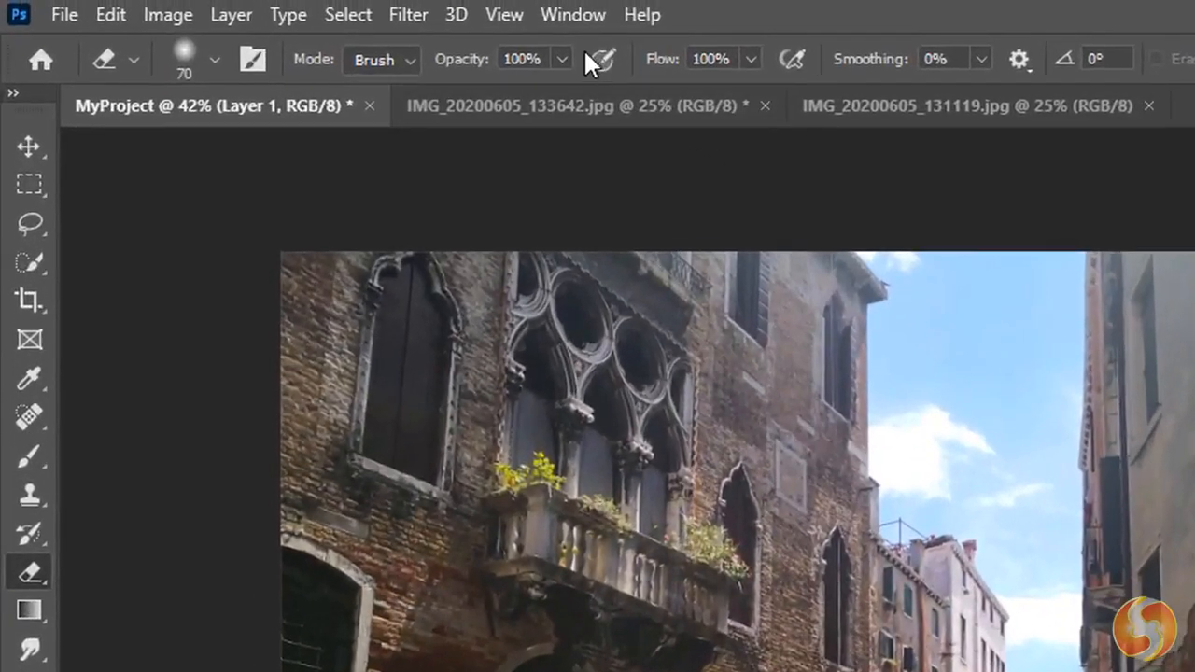
# - Open the Camera Raw filter on the canal photo and adjust its white balance and tone with the Basic sliders
pyautogui.click(392, 18)
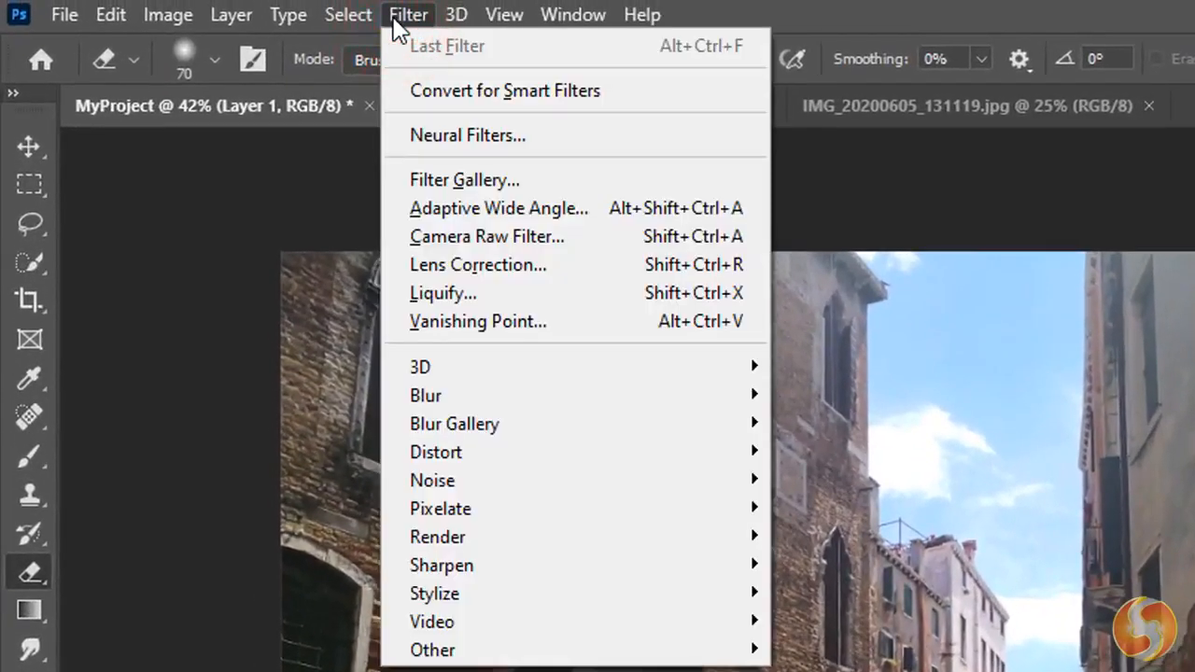
pyautogui.click(535, 237)
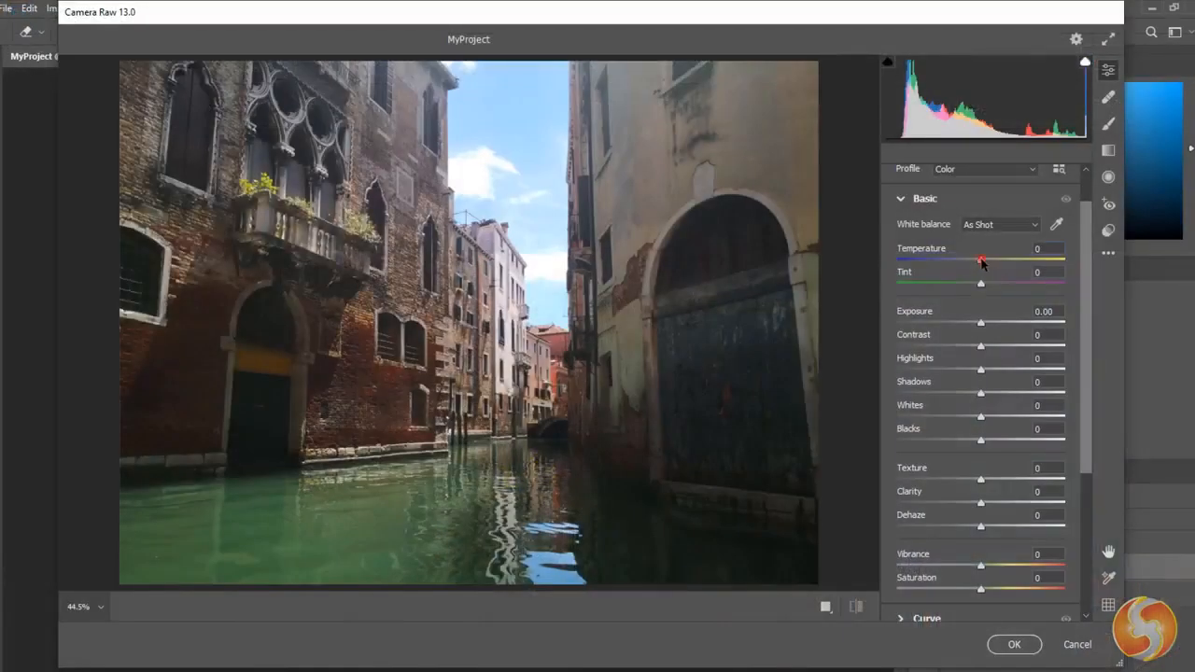
pyautogui.moveTo(957, 261); pyautogui.dragTo(1000, 348)
pyautogui.moveTo(981, 393); pyautogui.dragTo(968, 395)
pyautogui.click(902, 241)
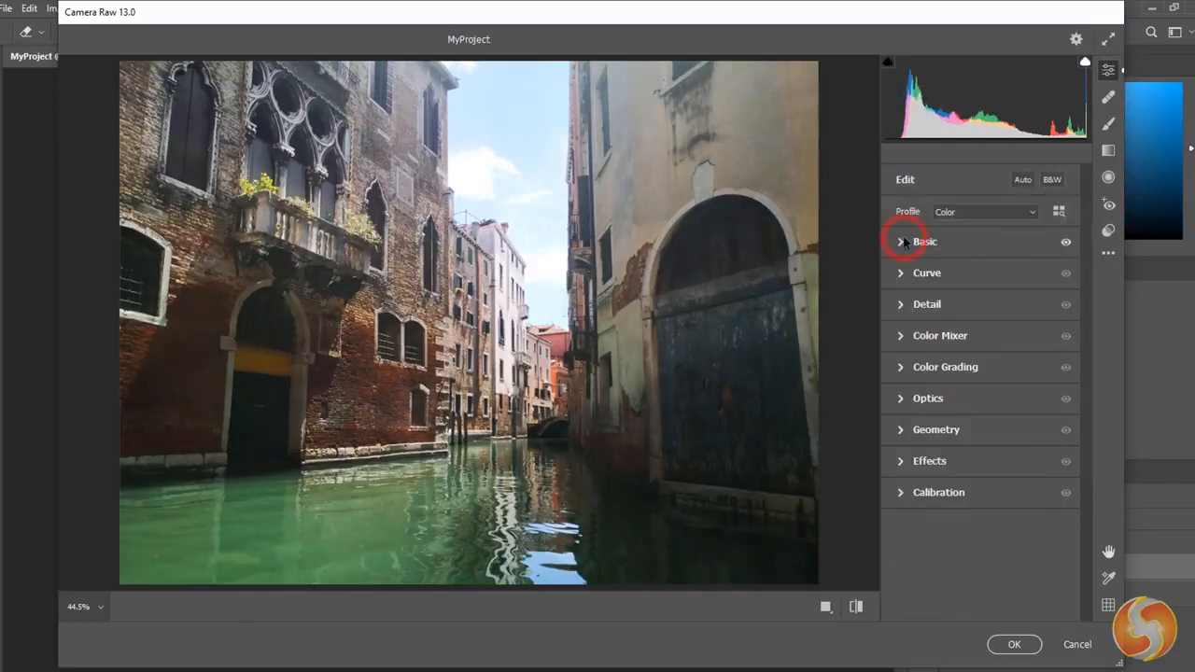
# - Raise the upper part of the tone curve slightly in Camera Raw
pyautogui.click(904, 274)
pyautogui.moveTo(1017, 373)
pyautogui.mouseDown()
pyautogui.moveTo(1021, 349)
pyautogui.moveTo(1022, 371)
pyautogui.mouseUp()
pyautogui.moveTo(1022, 371); pyautogui.dragTo(1023, 357)
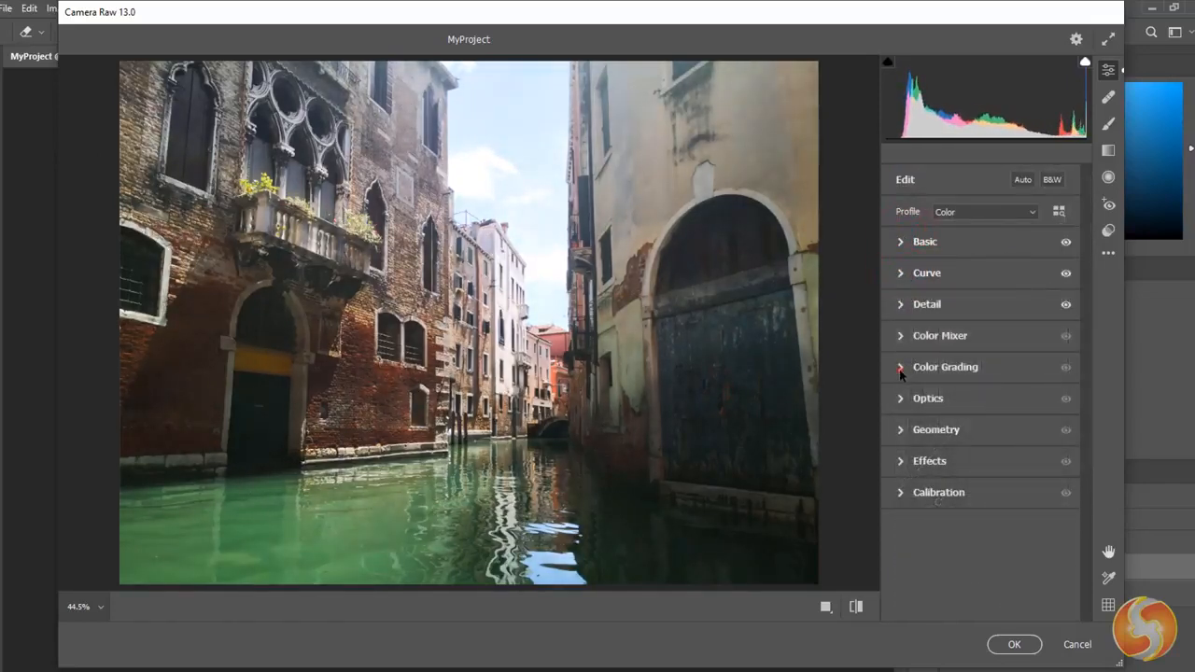
# - Tint the midtones, shadows and highlights with Color Grading, and lower the midtone and shadow luminance
pyautogui.click(901, 371)
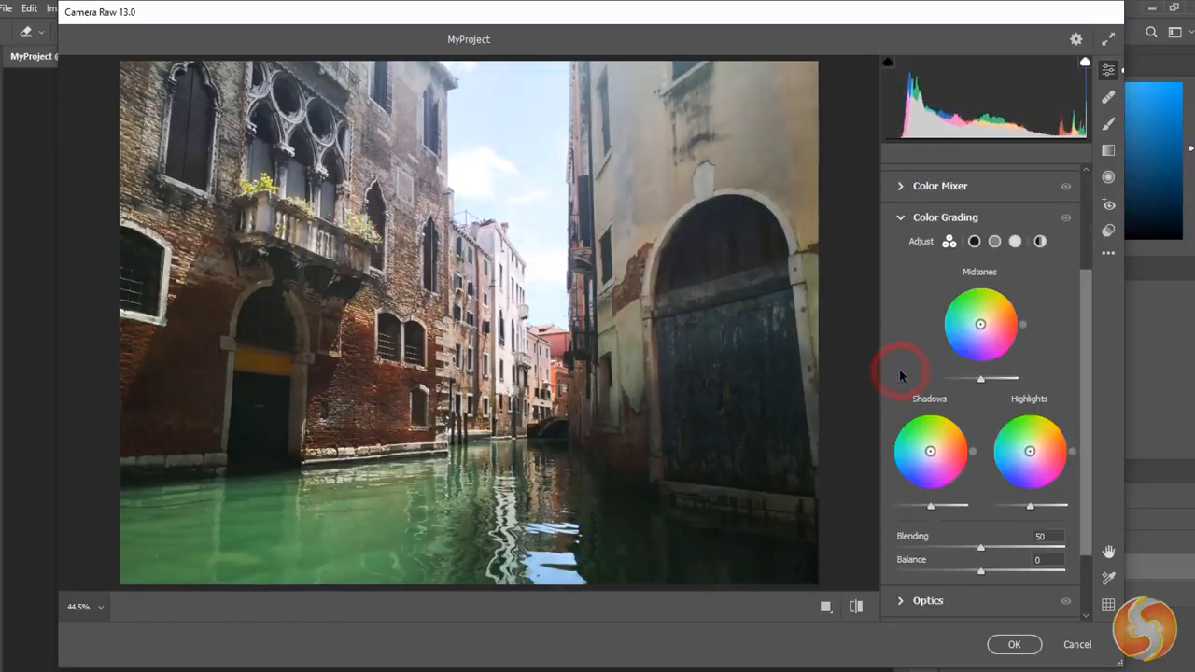
pyautogui.moveTo(988, 334); pyautogui.dragTo(982, 323)
pyautogui.moveTo(981, 379); pyautogui.dragTo(949, 380)
pyautogui.moveTo(931, 451); pyautogui.dragTo(931, 452)
pyautogui.moveTo(931, 506); pyautogui.dragTo(923, 507)
pyautogui.moveTo(1030, 452); pyautogui.dragTo(1025, 481)
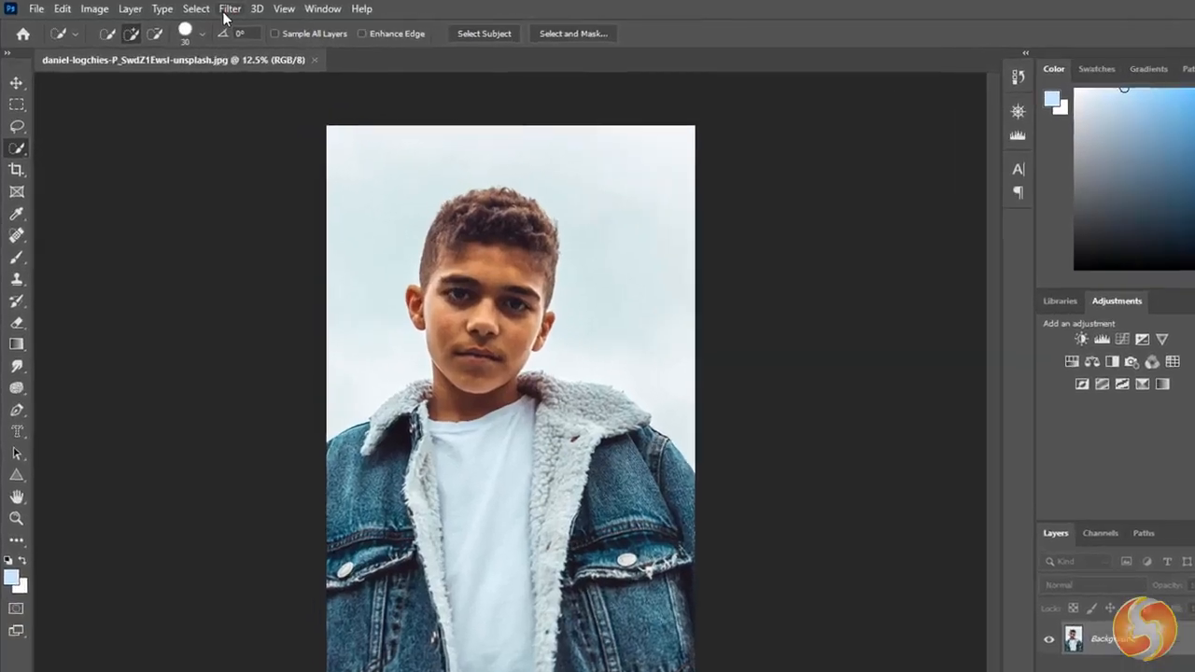
# - Enable the Smart Portrait neural filter on the boy's portrait, setting Happiness to 41 and increasing Surprise and Facial age
pyautogui.click(204, 8)
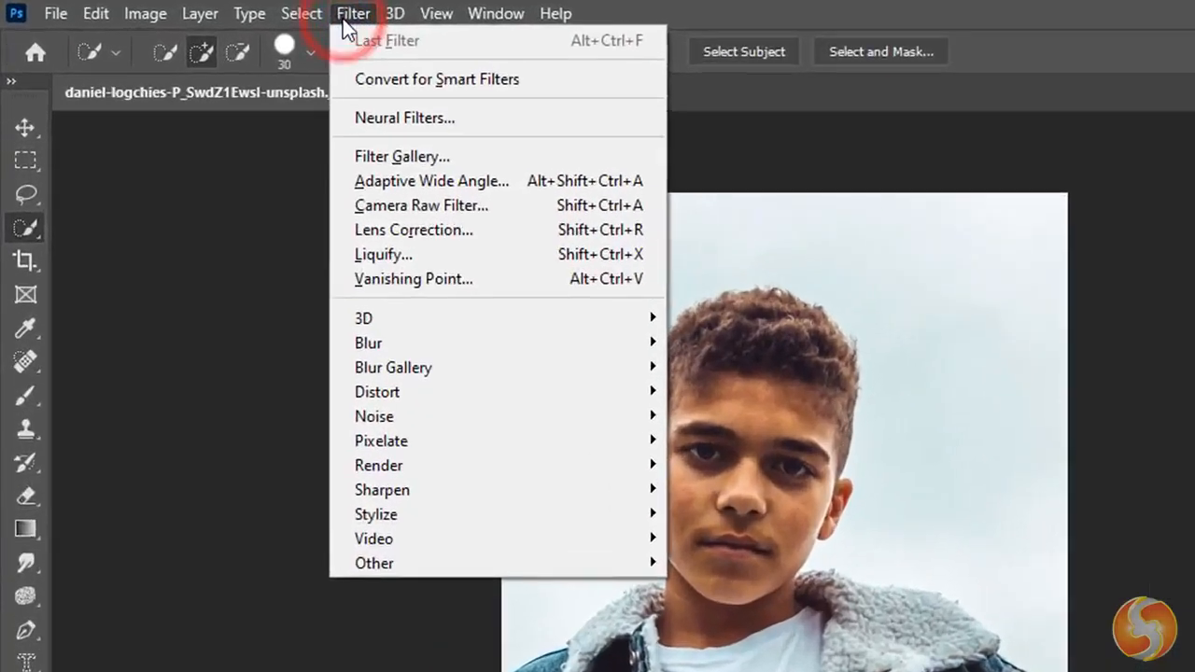
pyautogui.click(549, 136)
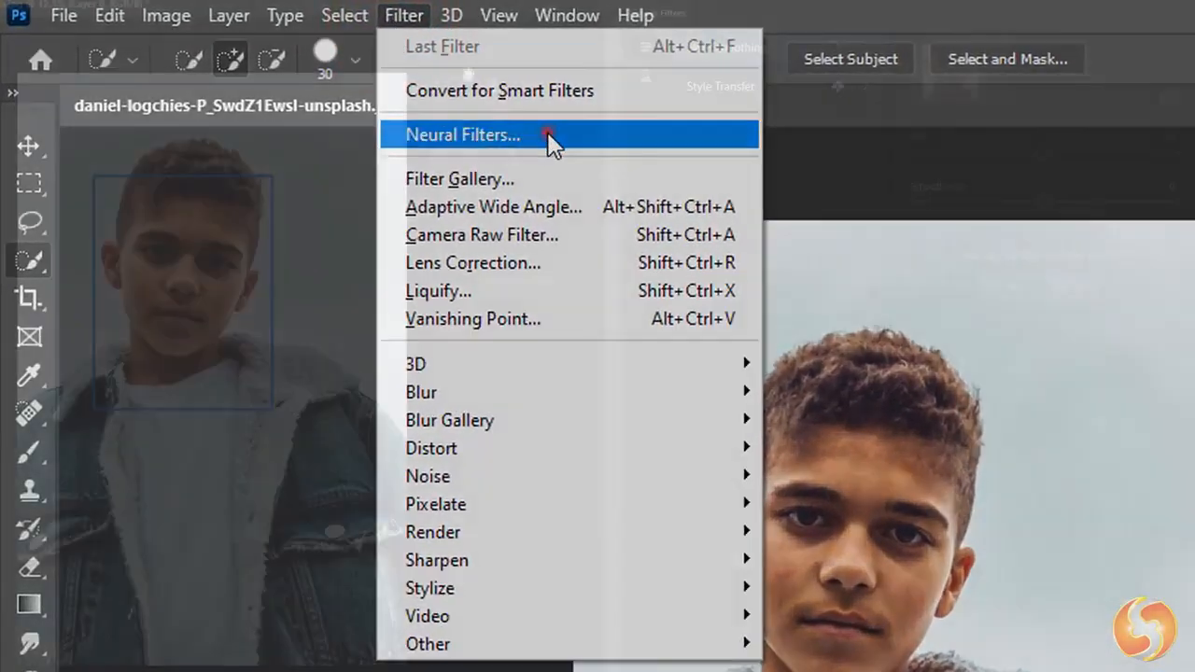
pyautogui.click(645, 79)
pyautogui.click(838, 47)
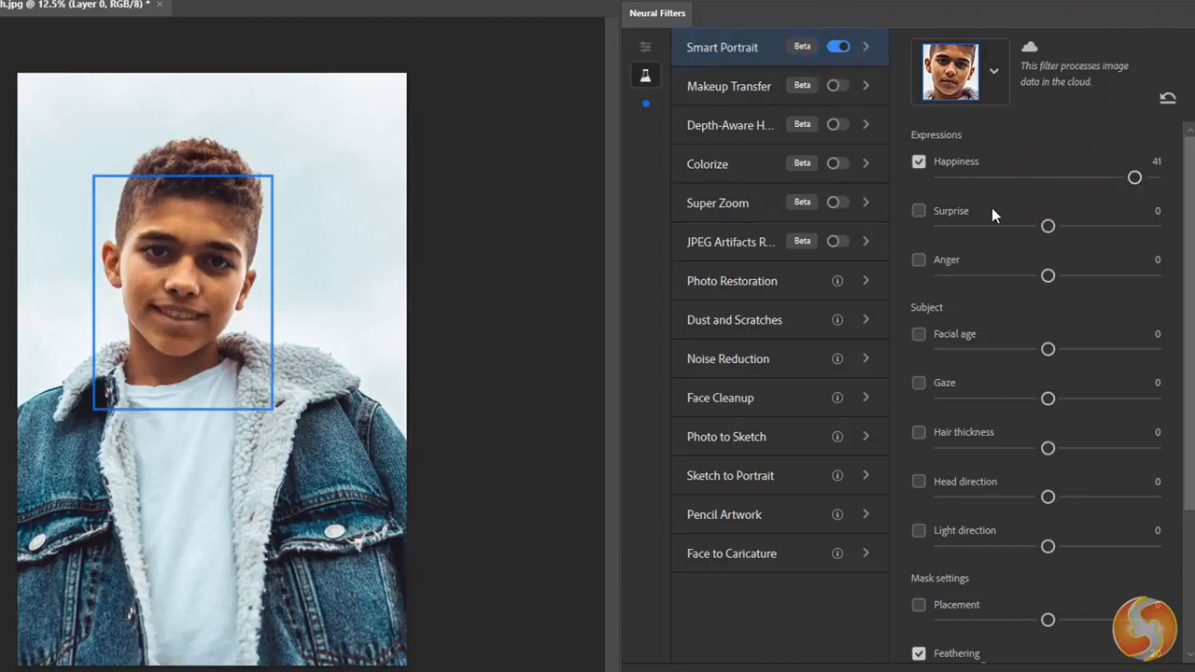
pyautogui.moveTo(1048, 226); pyautogui.dragTo(1117, 226)
pyautogui.moveTo(1048, 348); pyautogui.dragTo(1145, 356)
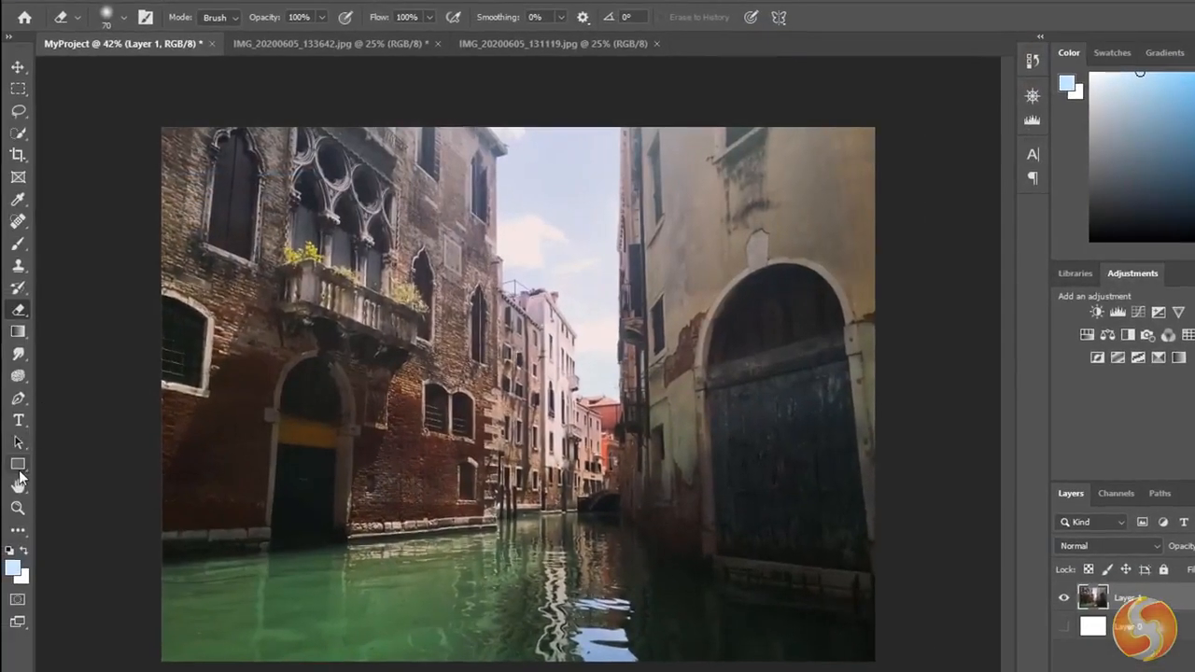
# - Draw a tree custom shape about 408 × 568 px over the brick building in MyProject
pyautogui.click(19, 467)
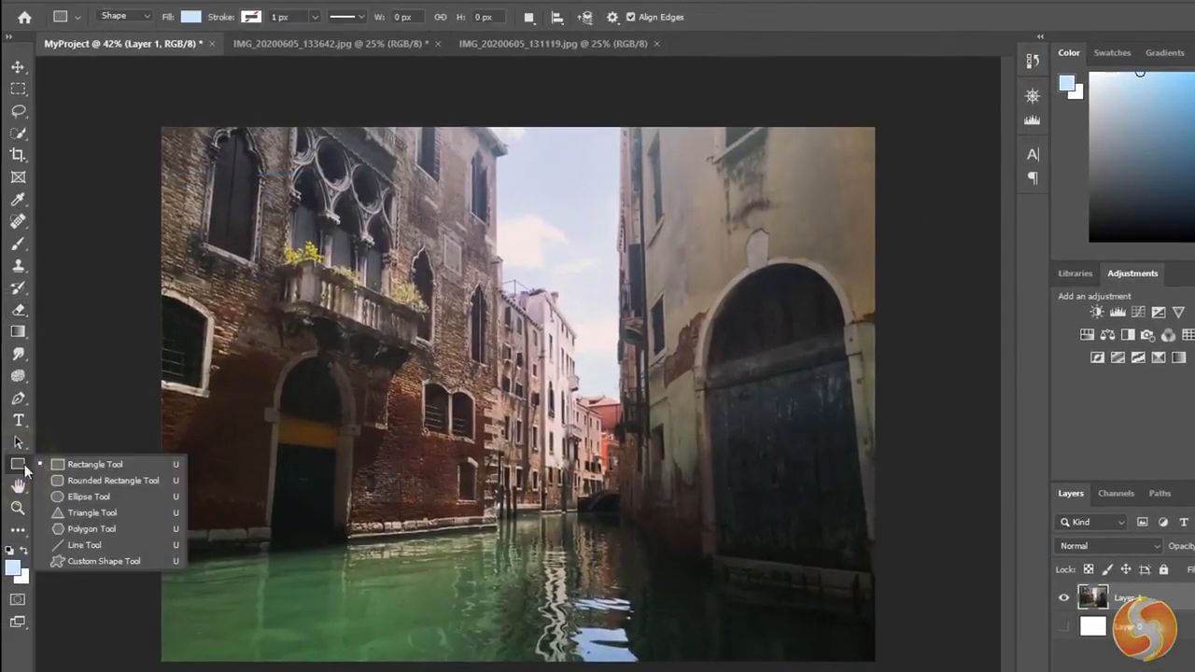
pyautogui.click(105, 564)
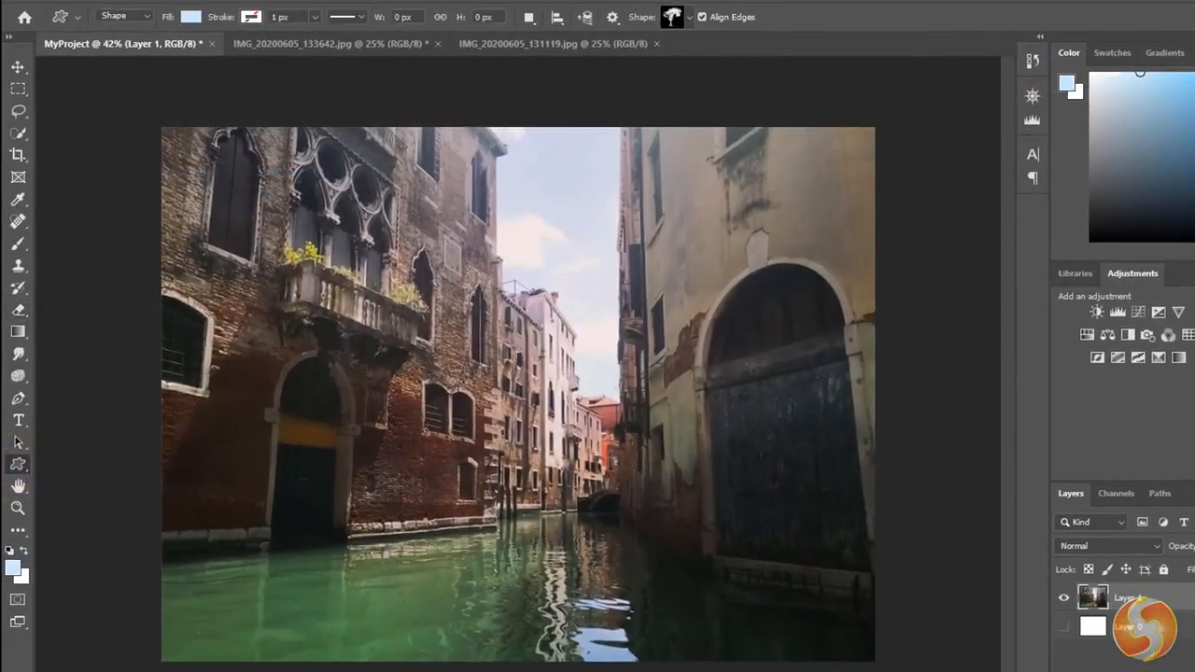
pyautogui.moveTo(378, 469); pyautogui.dragTo(521, 269)
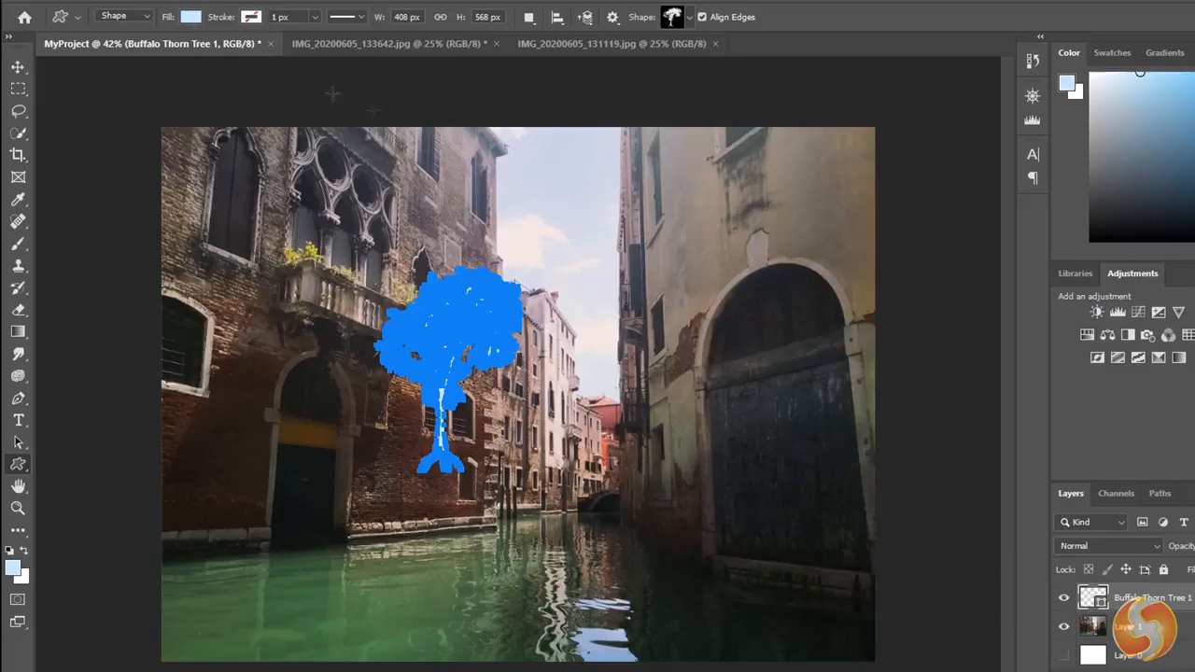
# - Pick a boat from the Boats custom shapes and draw it about 606 × 292 px beside the tree
pyautogui.click(690, 17)
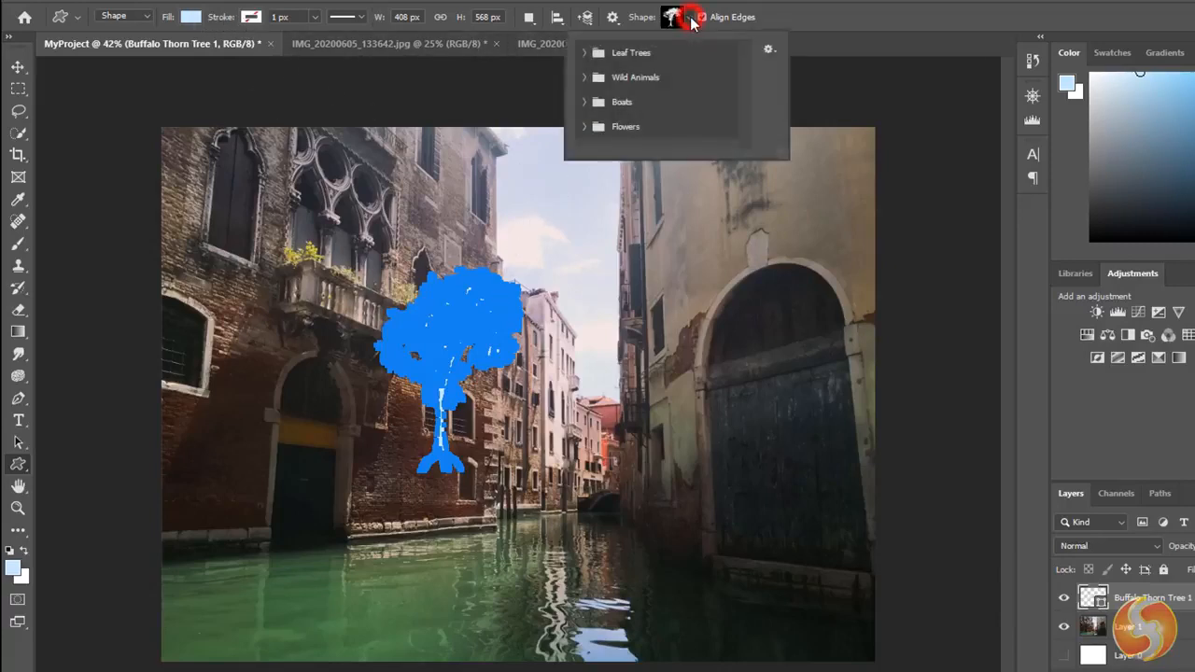
pyautogui.click(583, 102)
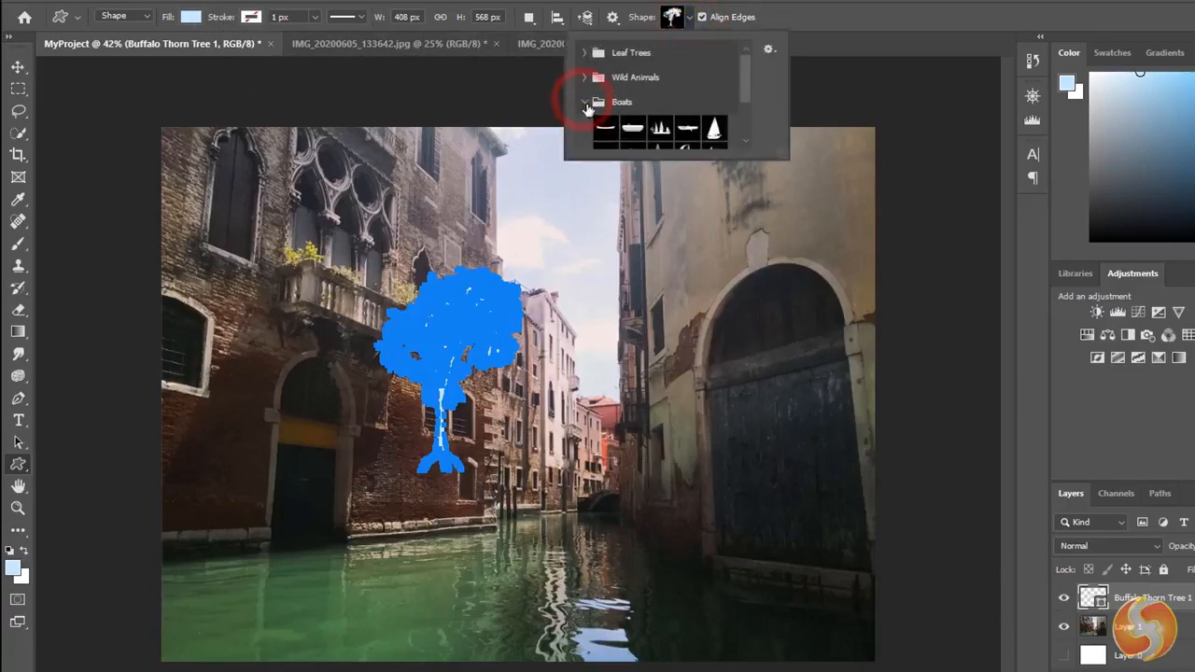
pyautogui.click(627, 132)
pyautogui.click(558, 405)
pyautogui.moveTo(559, 405); pyautogui.dragTo(776, 303)
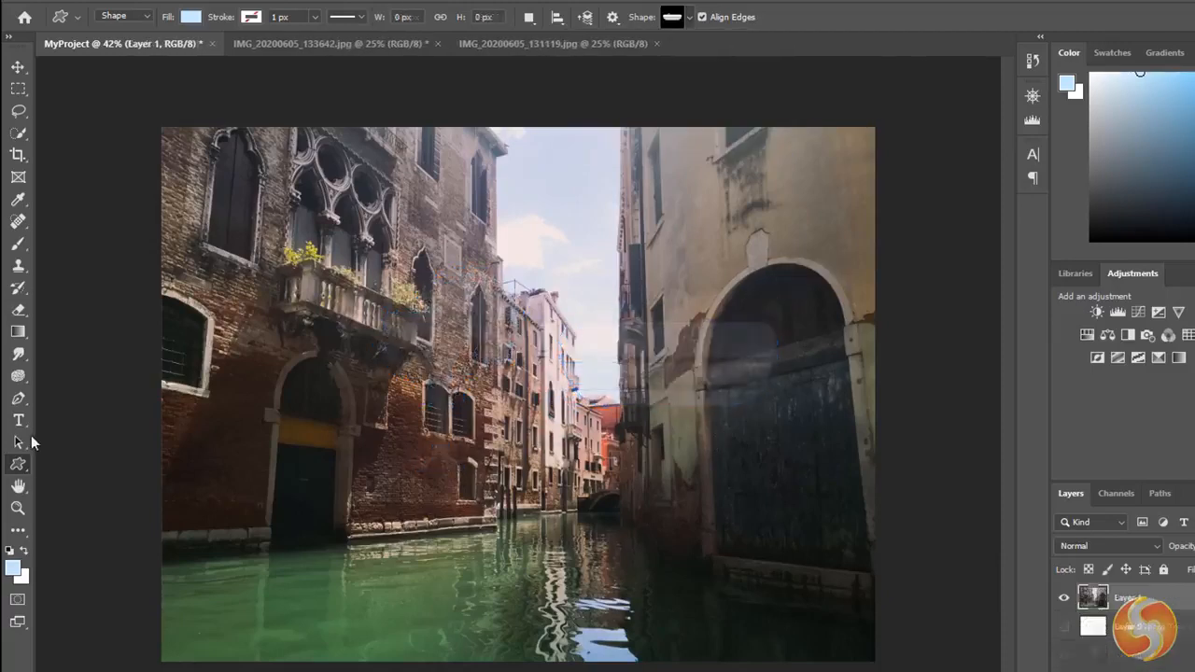
# - Draw a diagonal line about 455 px wide and 380 px high across the brick facade with the Line tool
pyautogui.rightClick(18, 464)
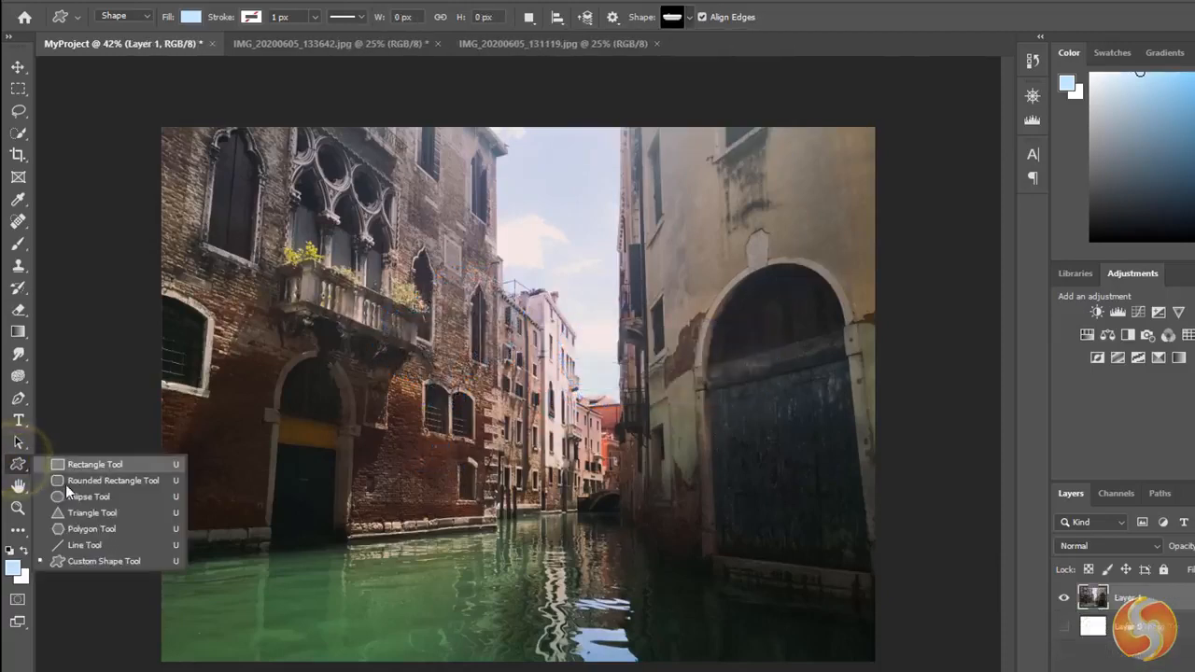
pyautogui.click(84, 547)
pyautogui.moveTo(292, 496); pyautogui.dragTo(453, 363)
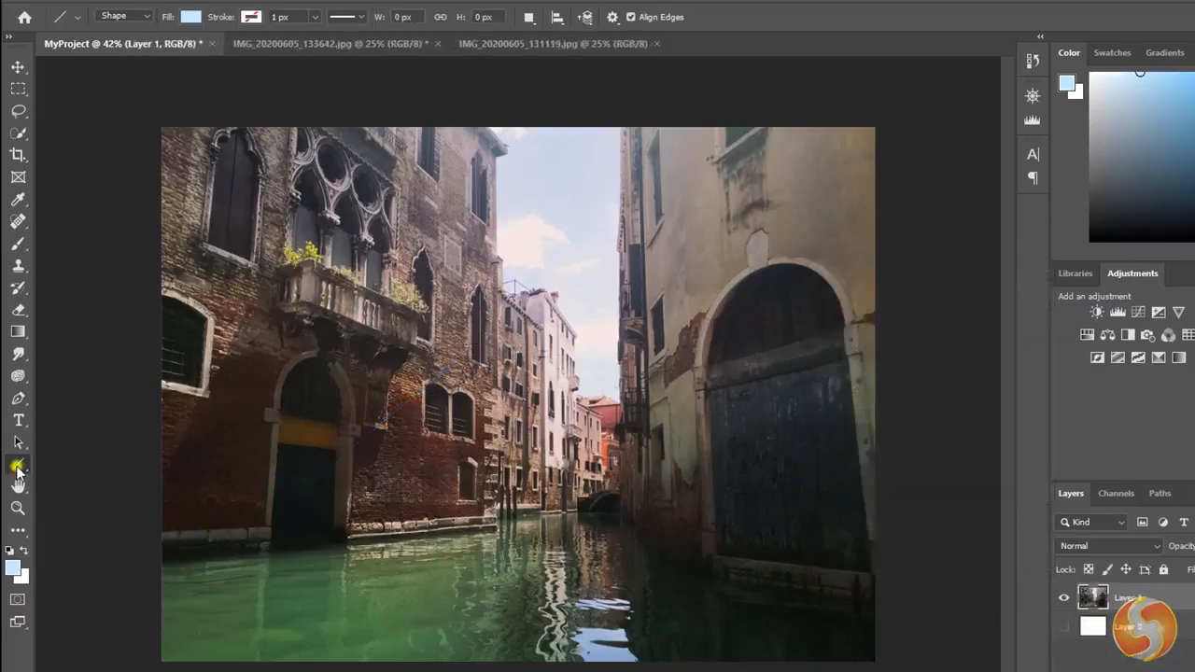
# - Draw a triangle about 465 × 525 px in front of the doorway with the Triangle tool
pyautogui.rightClick(17, 464)
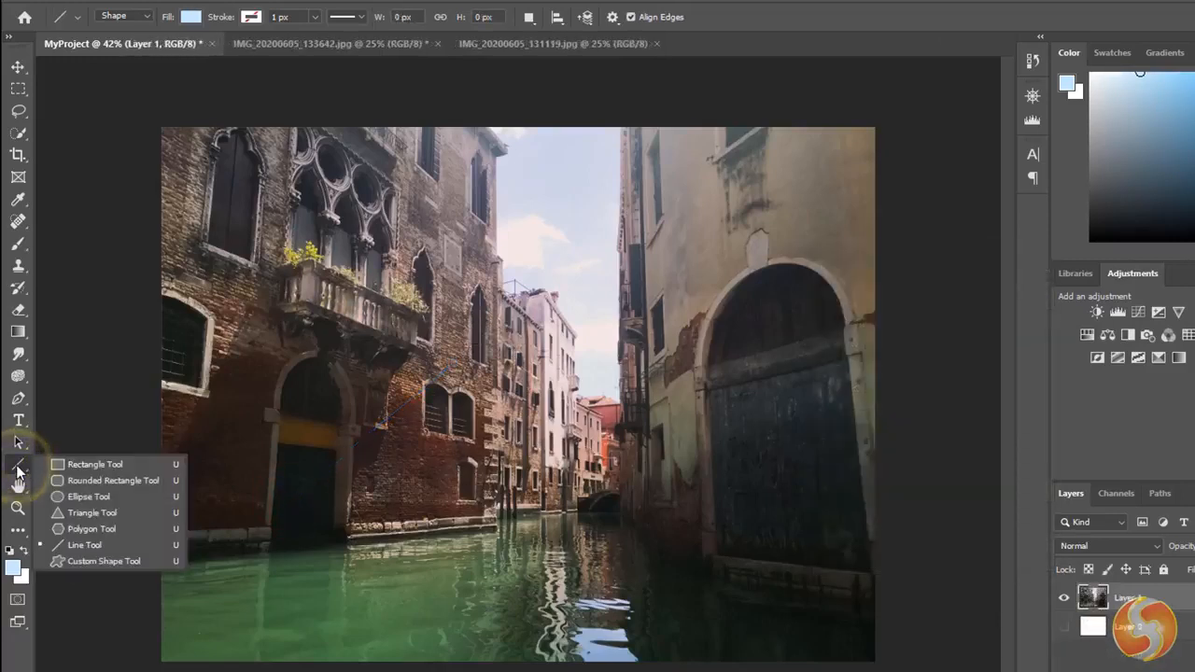
pyautogui.click(98, 513)
pyautogui.moveTo(274, 517); pyautogui.dragTo(440, 329)
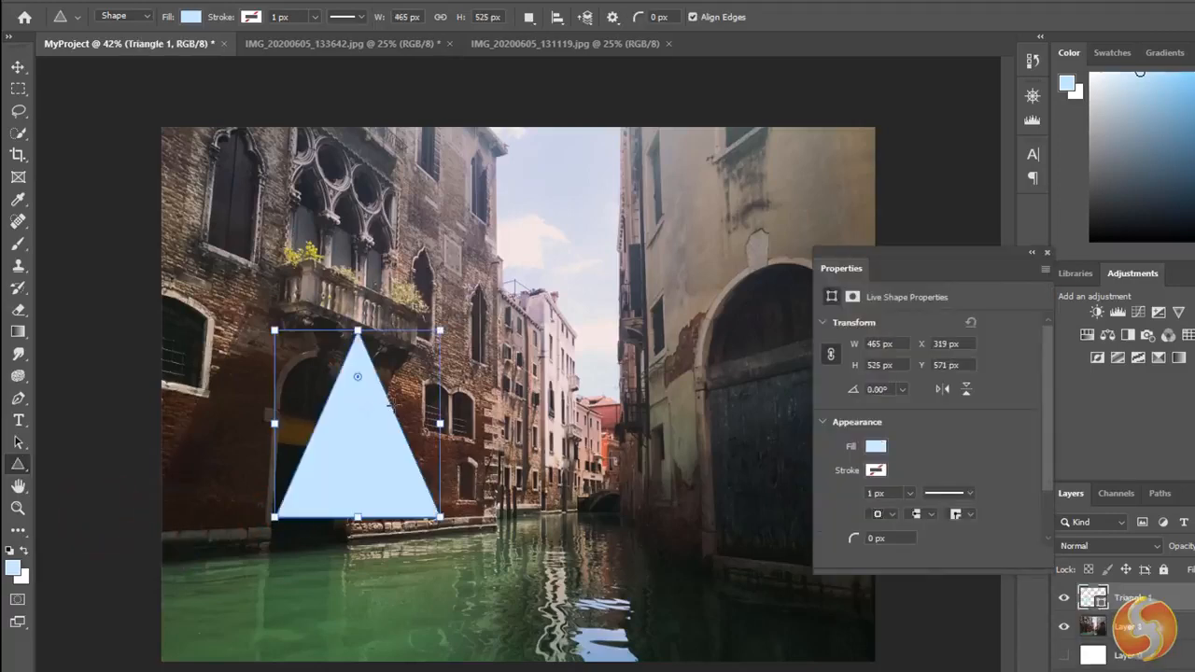
# - Give the triangle a white fill and a green stroke 26.52 px wide
pyautogui.click(194, 19)
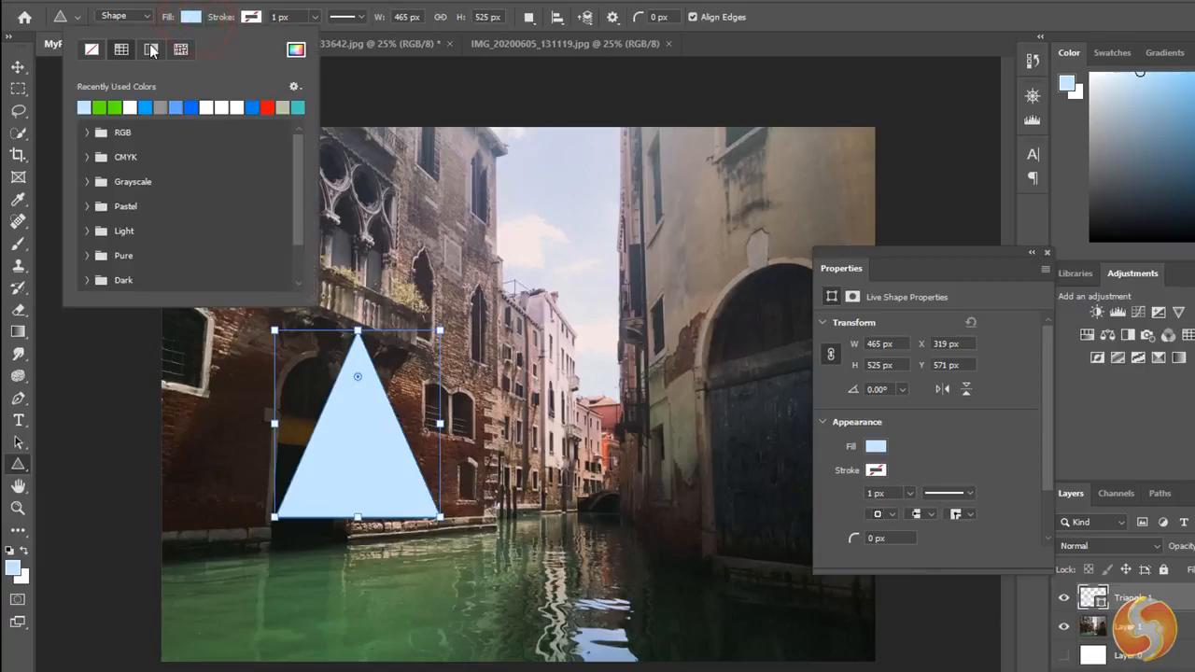
pyautogui.click(111, 106)
pyautogui.click(131, 107)
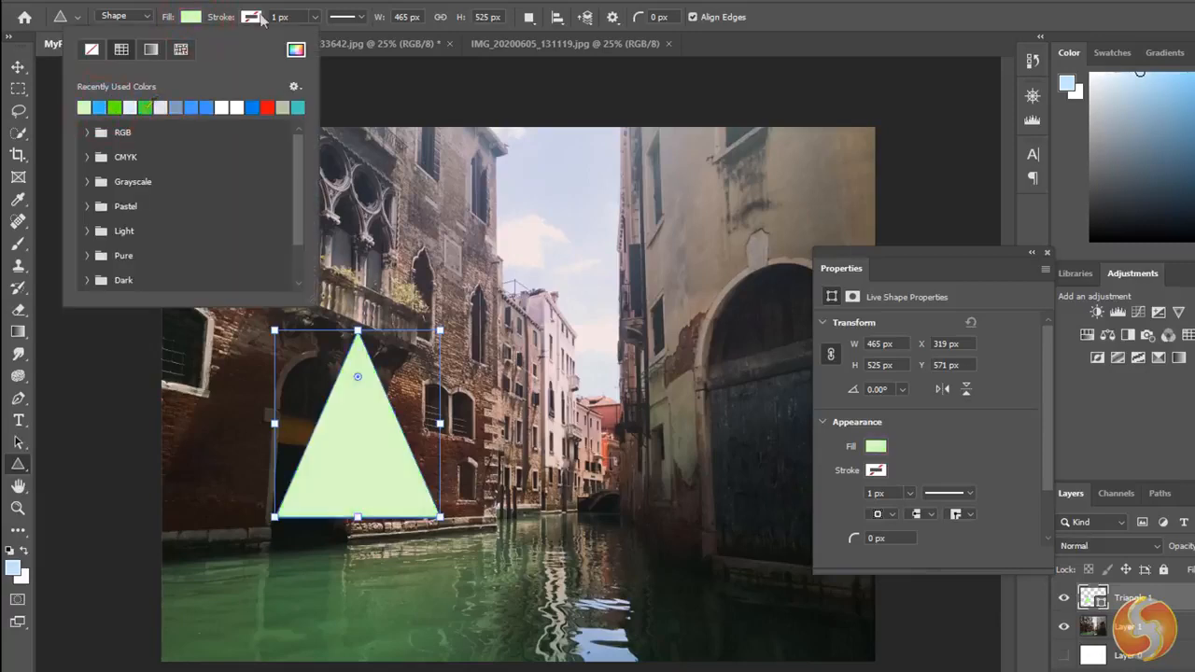
pyautogui.click(258, 17)
pyautogui.click(175, 107)
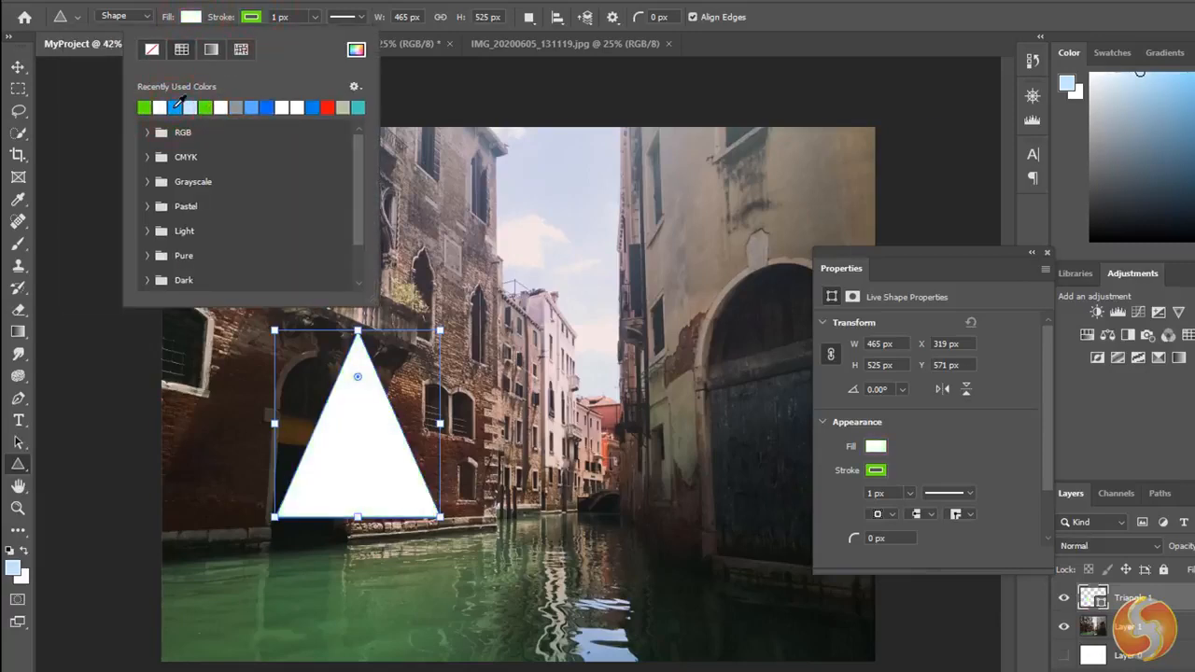
pyautogui.click(315, 17)
pyautogui.moveTo(315, 34)
pyautogui.mouseDown()
pyautogui.moveTo(346, 41)
pyautogui.moveTo(322, 37)
pyautogui.mouseUp()
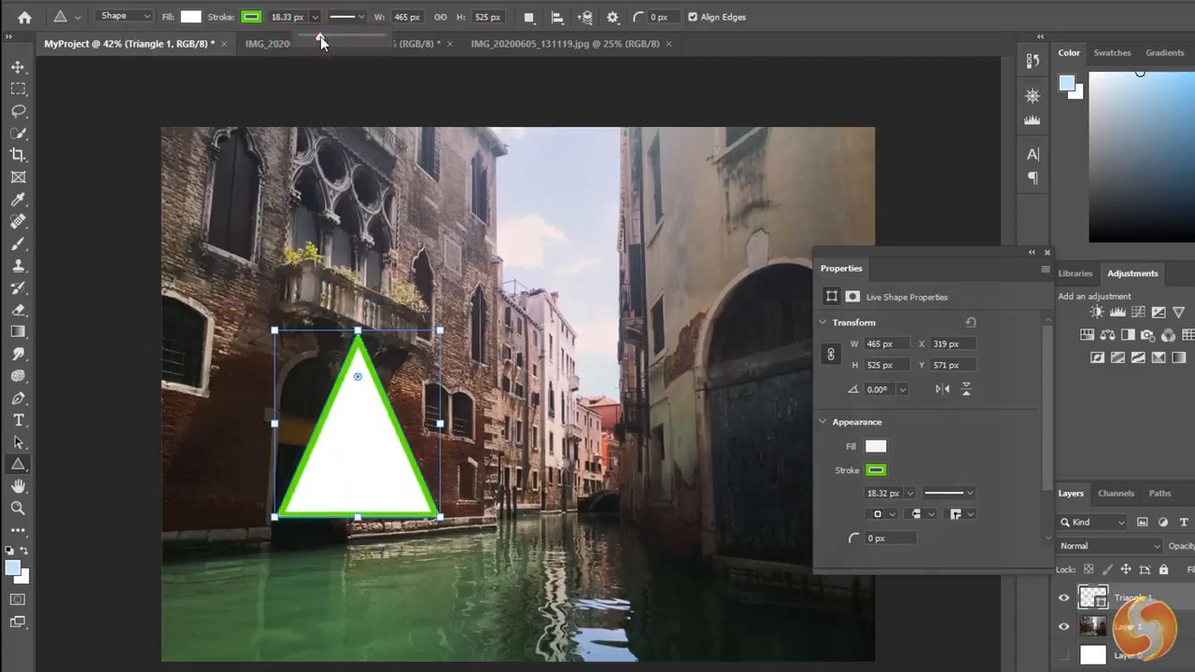
# - Create a horizontal text box above the triangle reaching across the large arched gate and enter "Awesome"
pyautogui.click(18, 423)
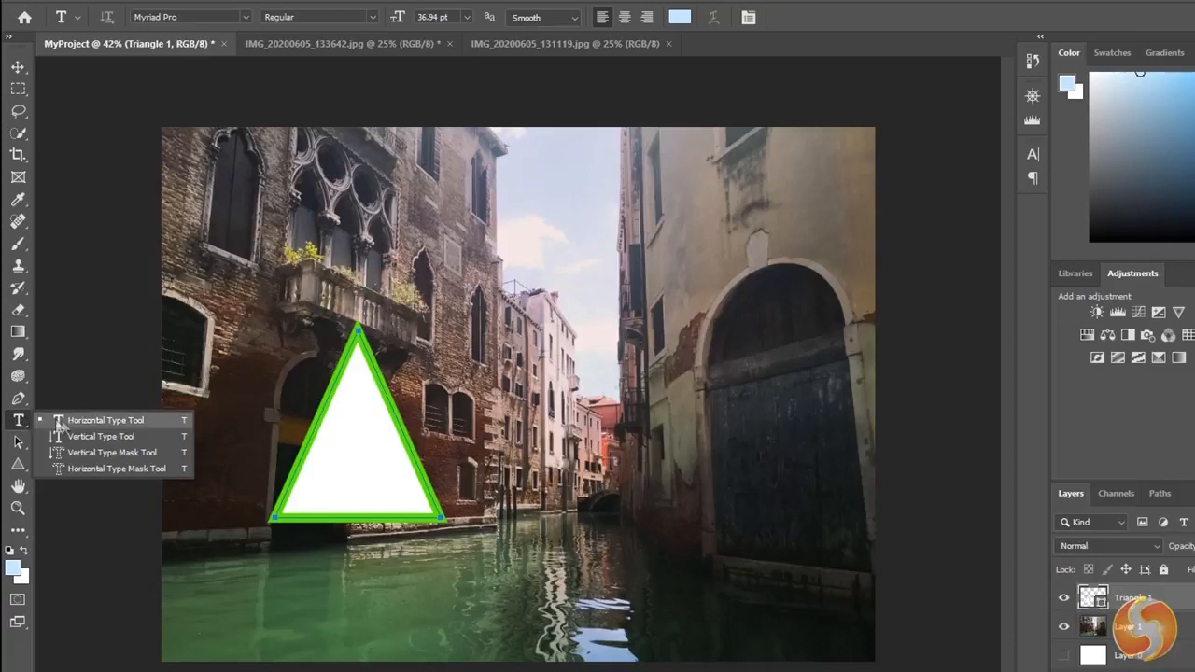
pyautogui.click(120, 420)
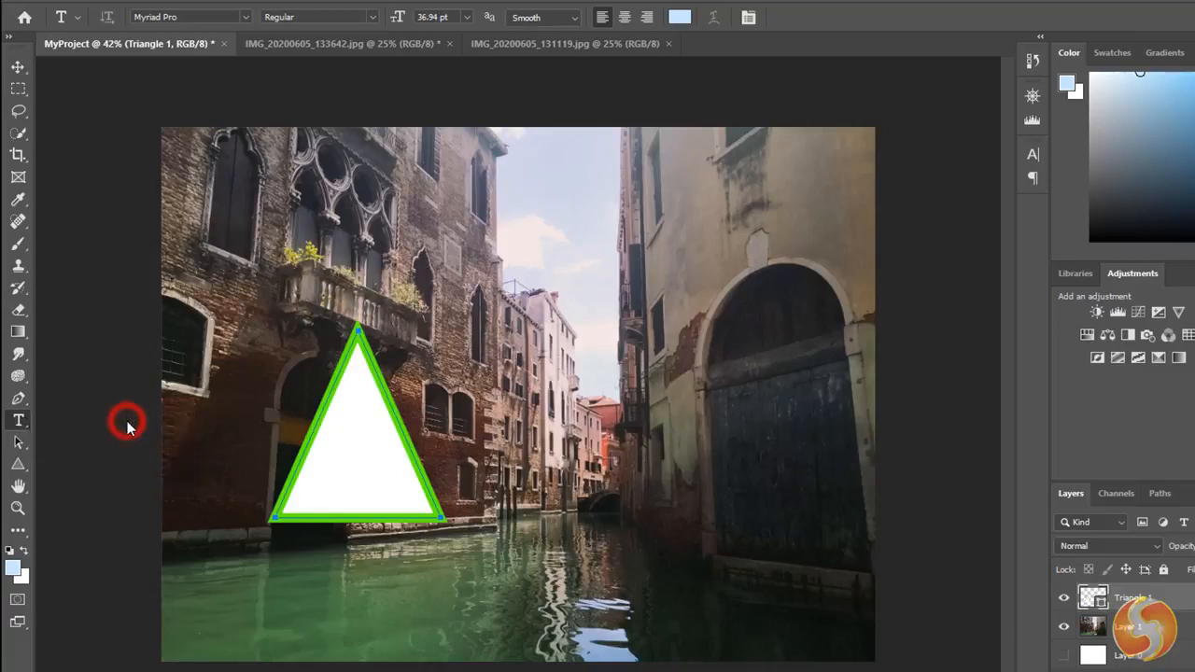
pyautogui.moveTo(407, 209); pyautogui.dragTo(868, 414)
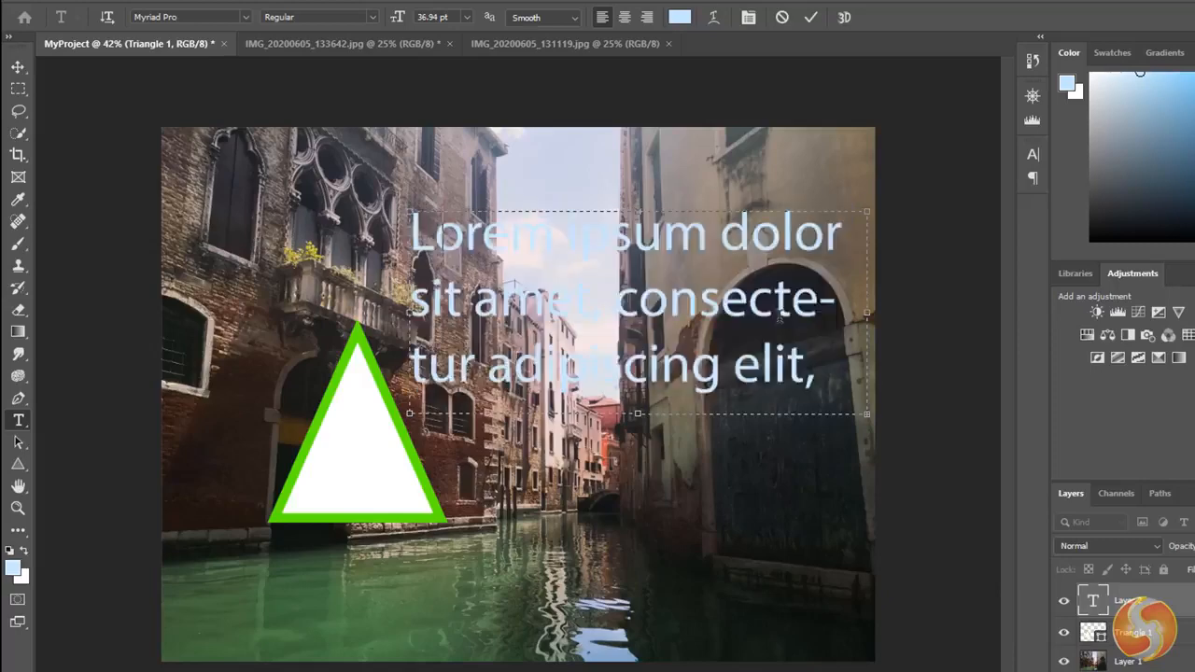
pyautogui.write('Awesome')
# - Change the colour of the word "Awesome" to a saturated blue
pyautogui.moveTo(637, 233); pyautogui.dragTo(411, 233)
pyautogui.click(680, 16)
pyautogui.click(985, 423)
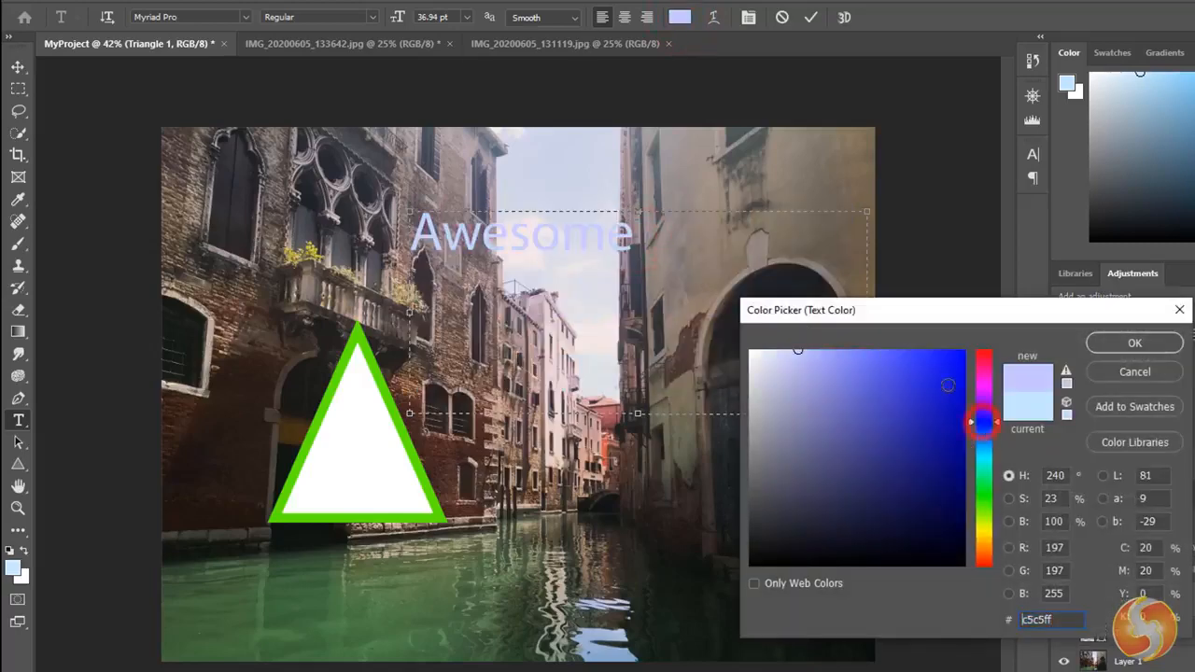
pyautogui.moveTo(949, 386); pyautogui.dragTo(967, 344)
pyautogui.click(1097, 342)
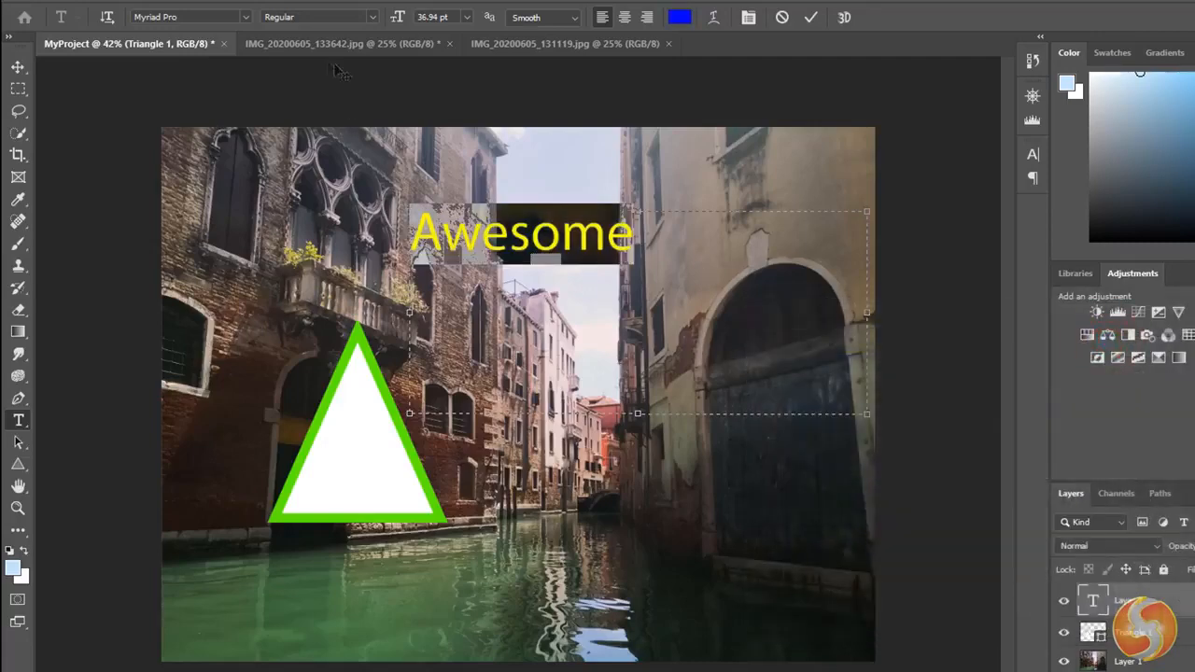
# - Set the font of the word "Awesome" to Minion Pro at 48 pt and show its detailed character settings
pyautogui.click(240, 19)
pyautogui.click(245, 176)
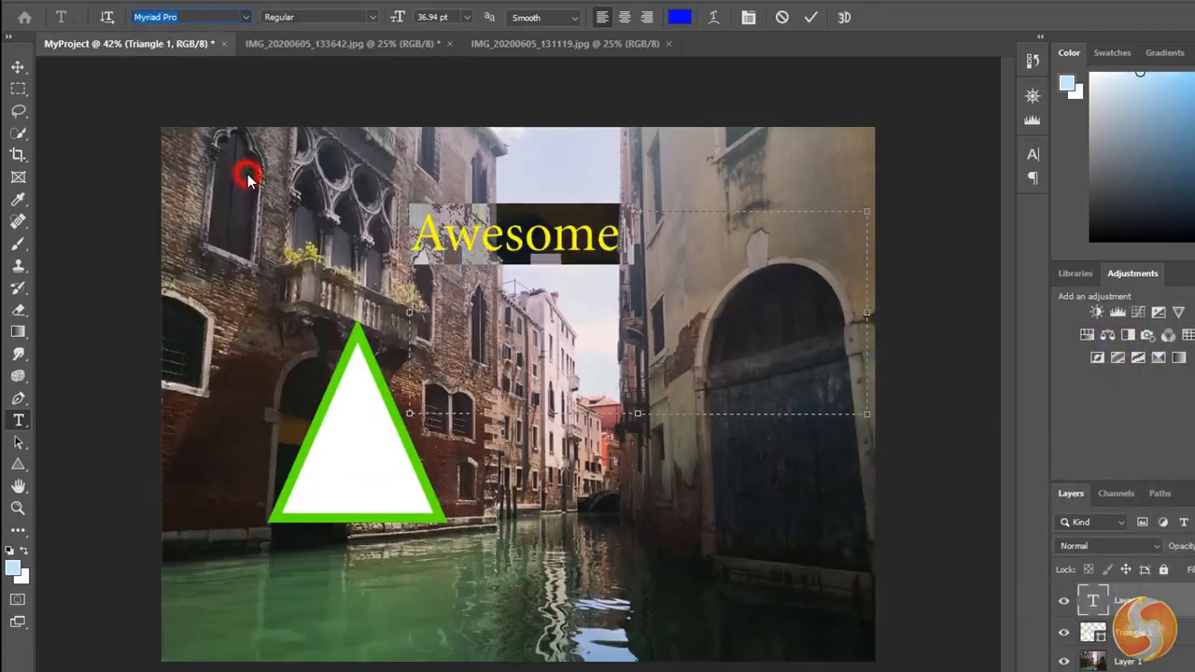
pyautogui.click(1033, 154)
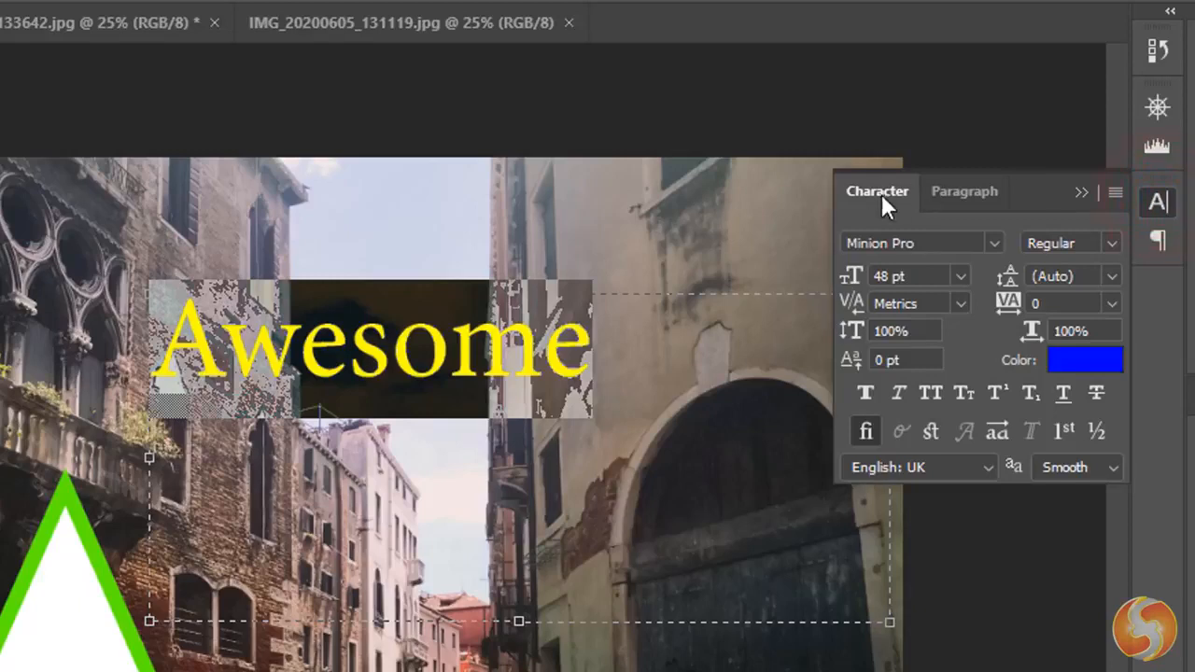
# - Try faux bold, faux italic and small caps on "Awesome", switch each one off again, and commit the text
pyautogui.click(863, 395)
pyautogui.click(864, 396)
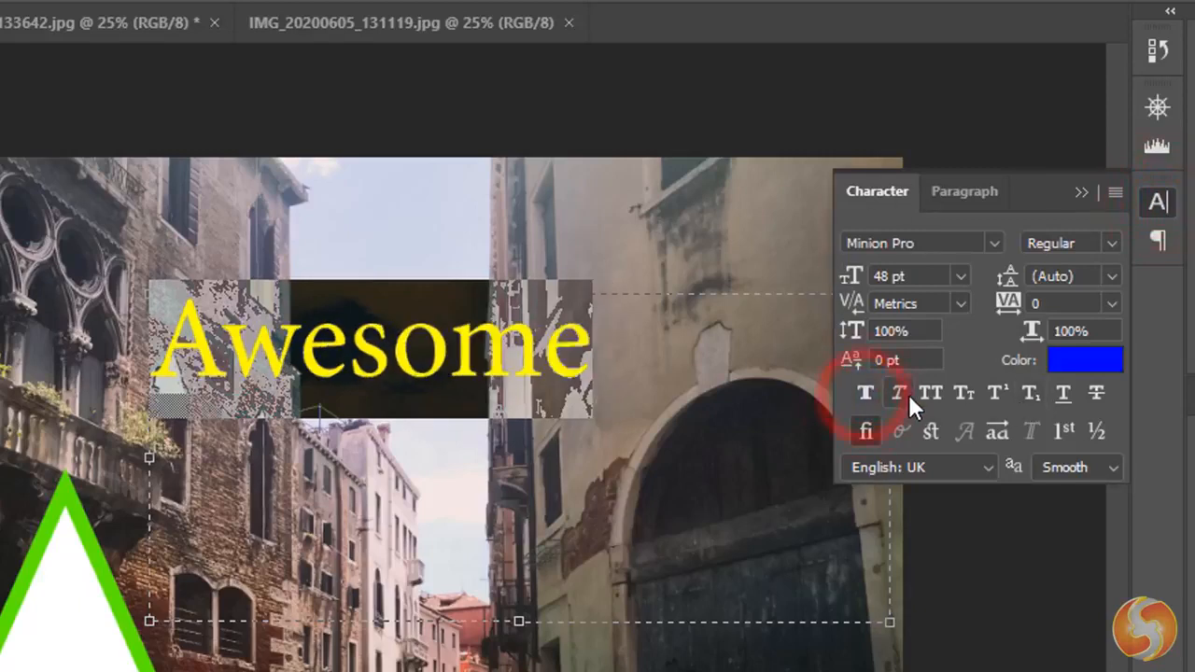
pyautogui.click(902, 394)
pyautogui.click(902, 394)
pyautogui.click(968, 394)
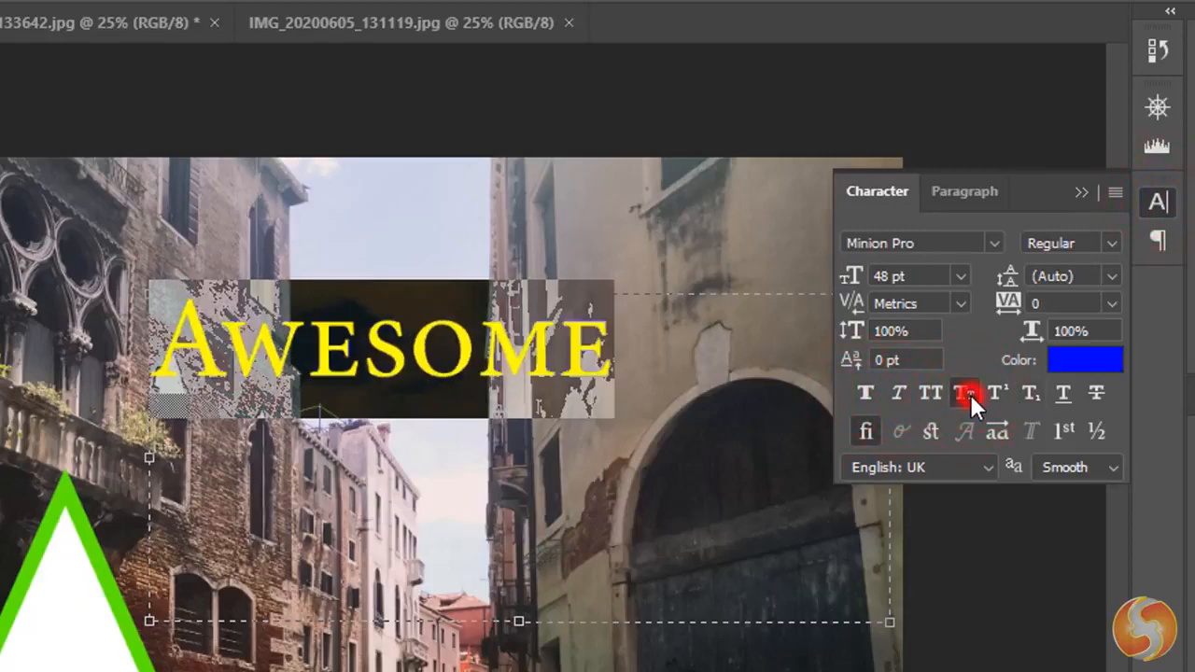
pyautogui.click(967, 394)
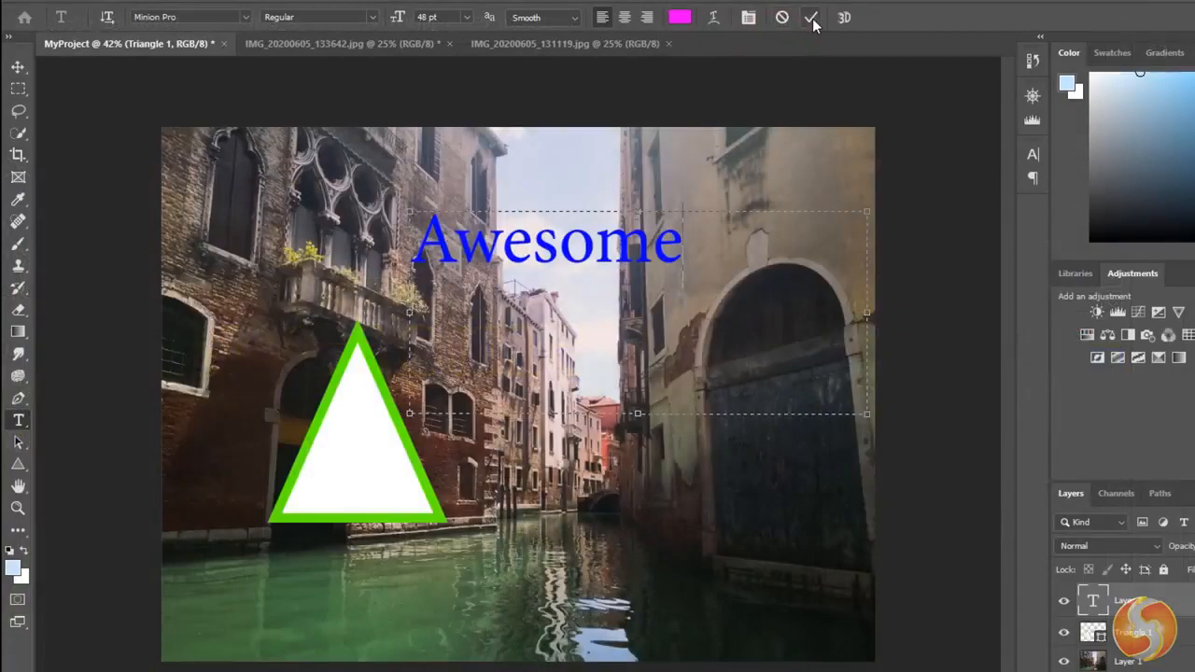
pyautogui.click(812, 19)
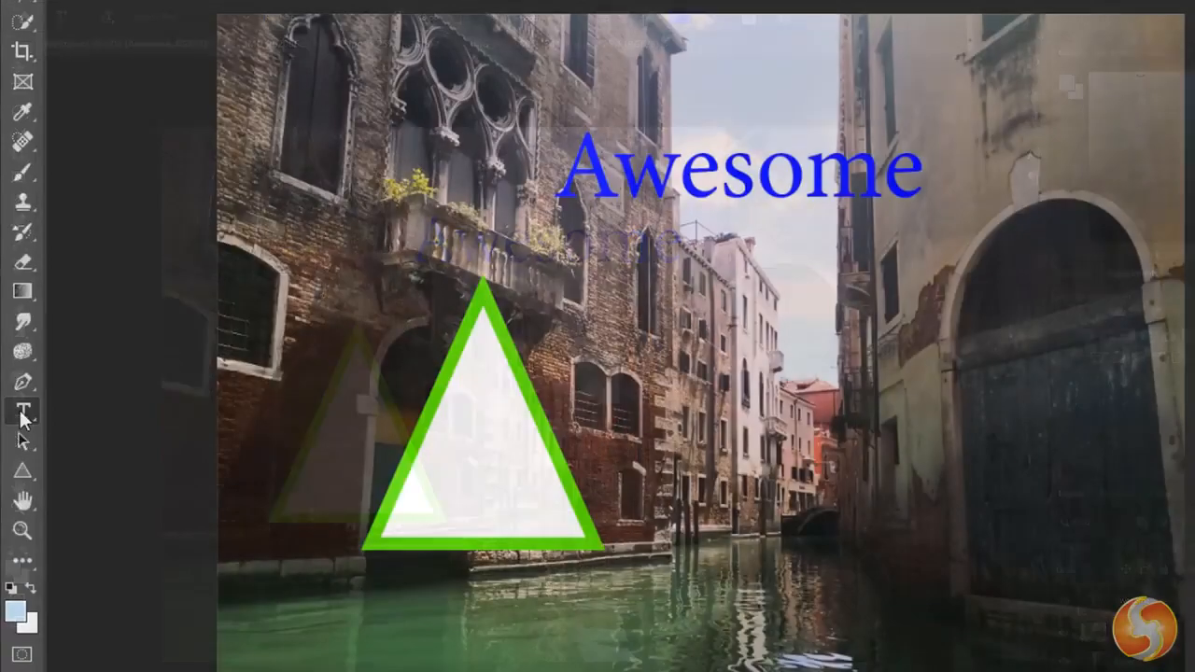
# - Try to smudge the "Awesome" text directly with the Smudge Tool
pyautogui.click(22, 353)
pyautogui.rightClick(41, 326)
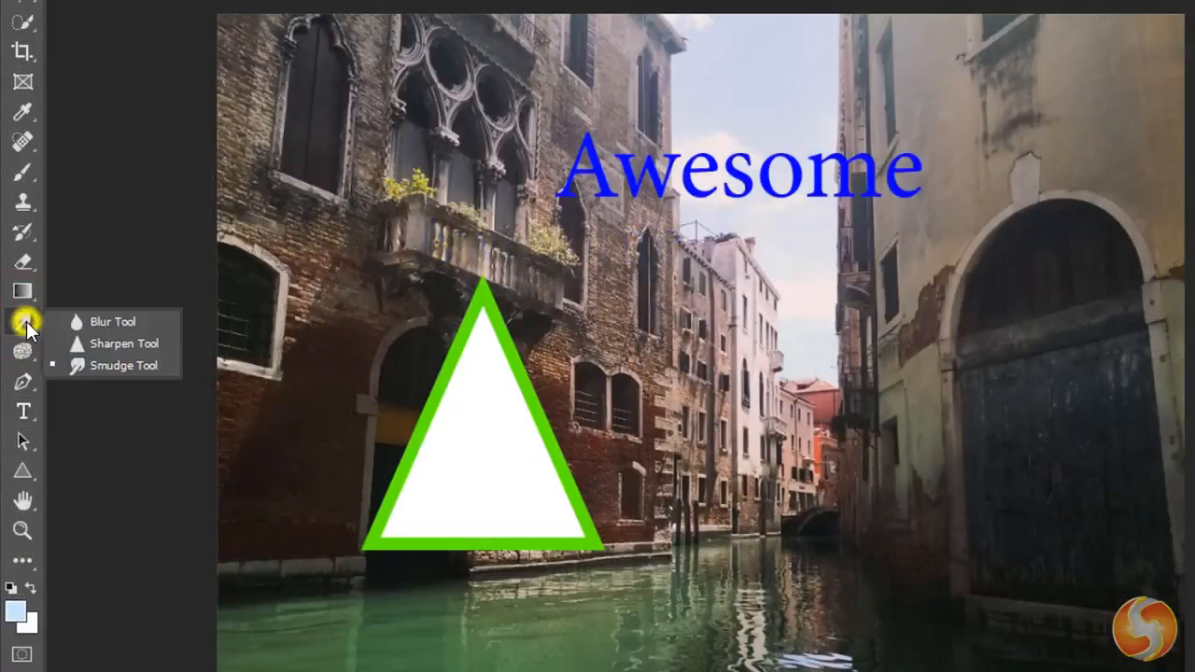
pyautogui.click(108, 366)
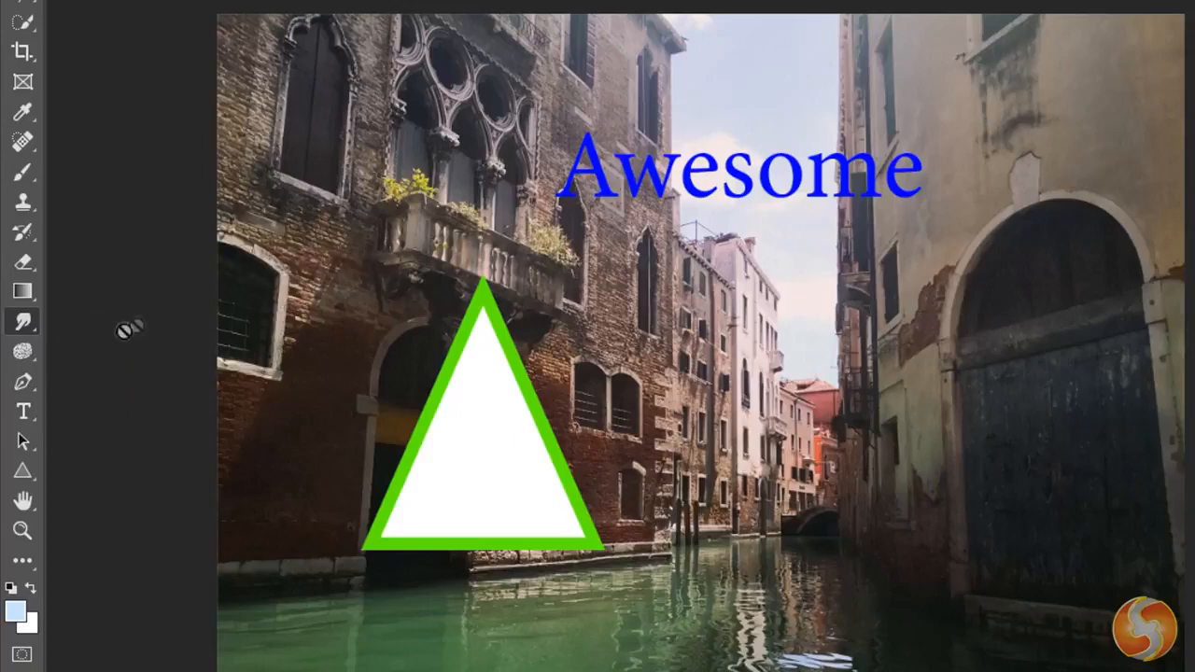
pyautogui.click(748, 178)
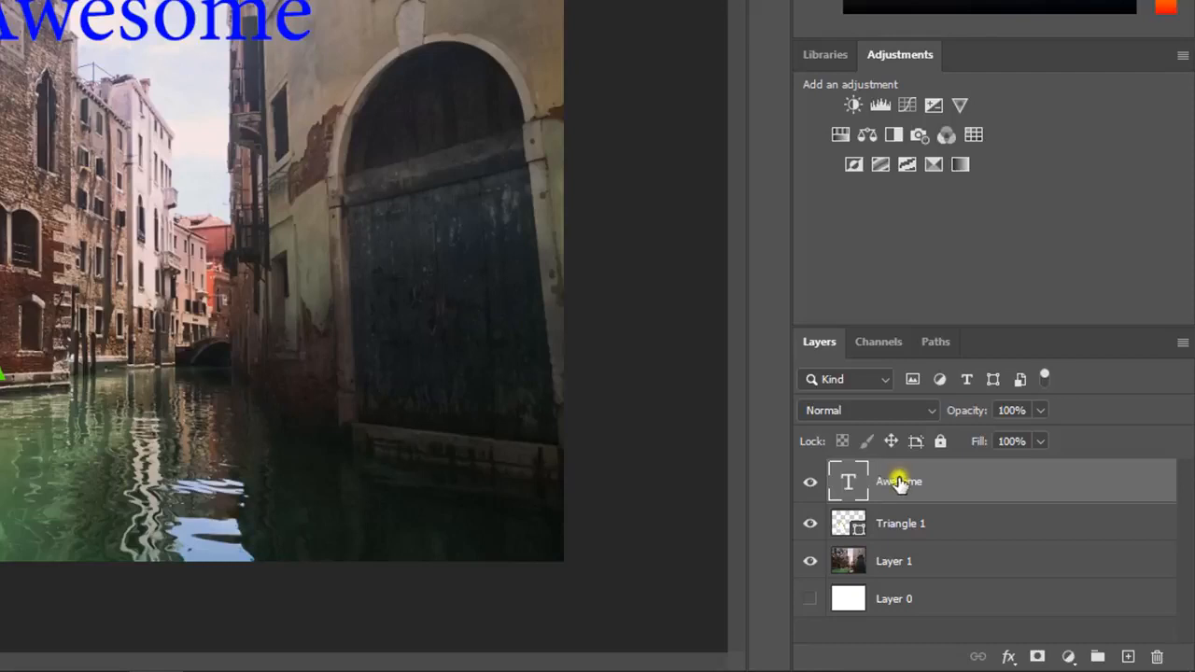
# - Rasterize the Awesome type layer and smudge its letters with the Smudge Tool
pyautogui.rightClick(899, 483)
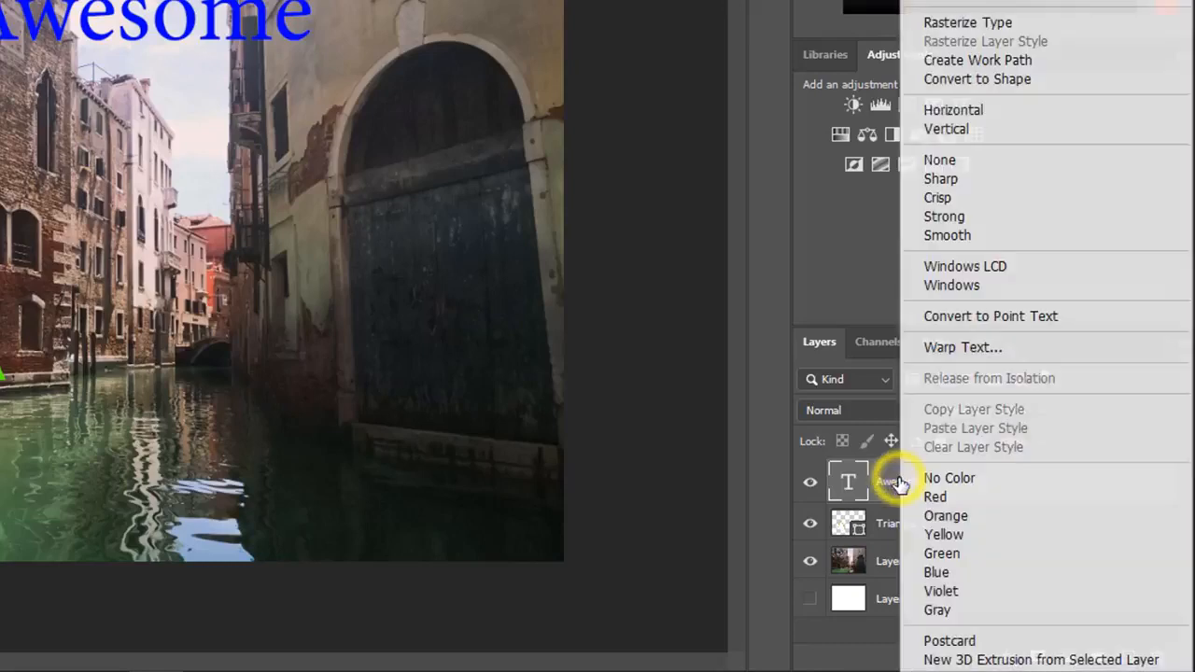
pyautogui.click(976, 22)
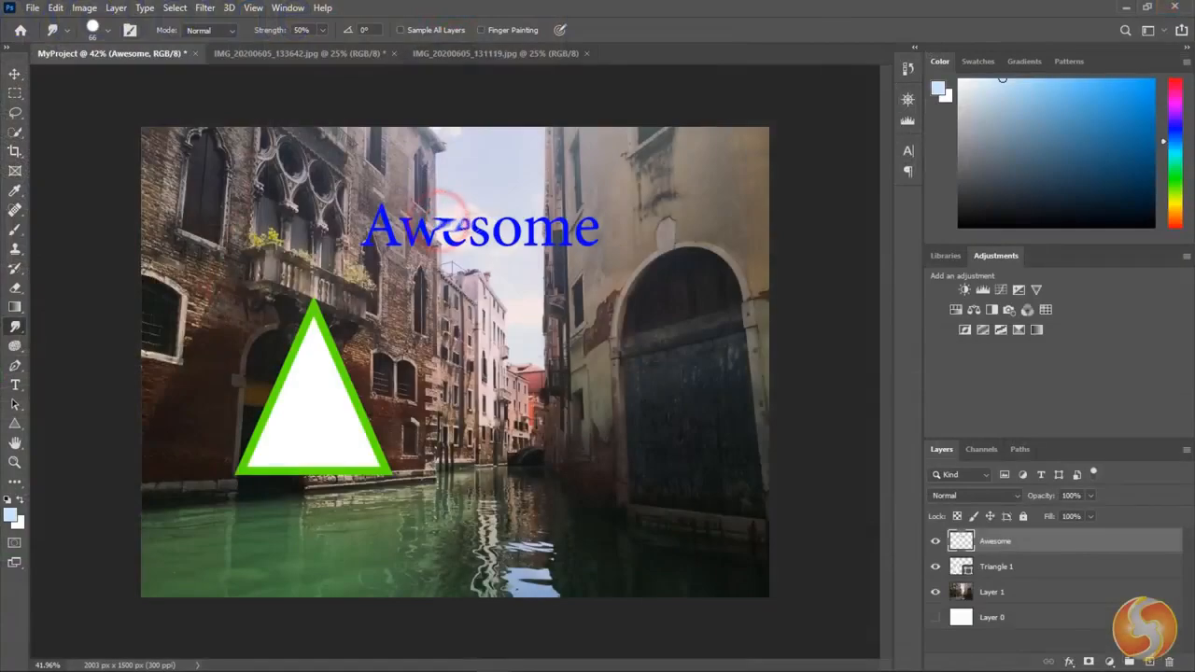
pyautogui.moveTo(450, 226)
pyautogui.mouseDown()
pyautogui.moveTo(640, 235)
pyautogui.moveTo(348, 238)
pyautogui.mouseUp()
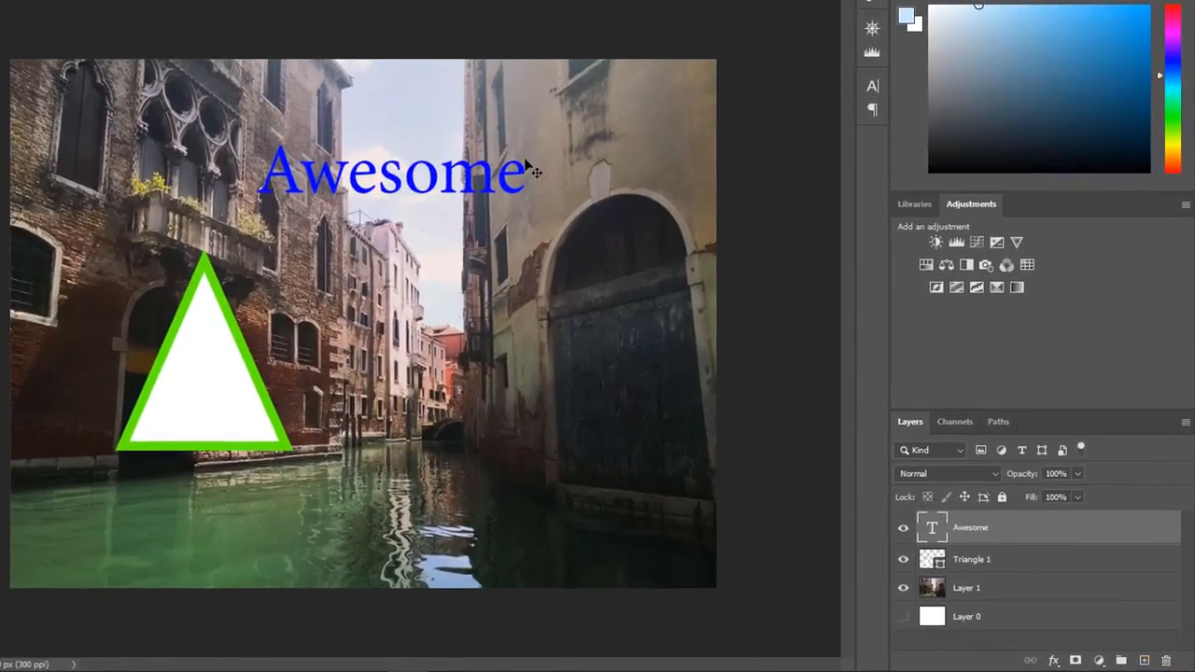
# - Select the Triangle 1 and Layer 1 layers in turn, ending on the Awesome layer
pyautogui.click(974, 560)
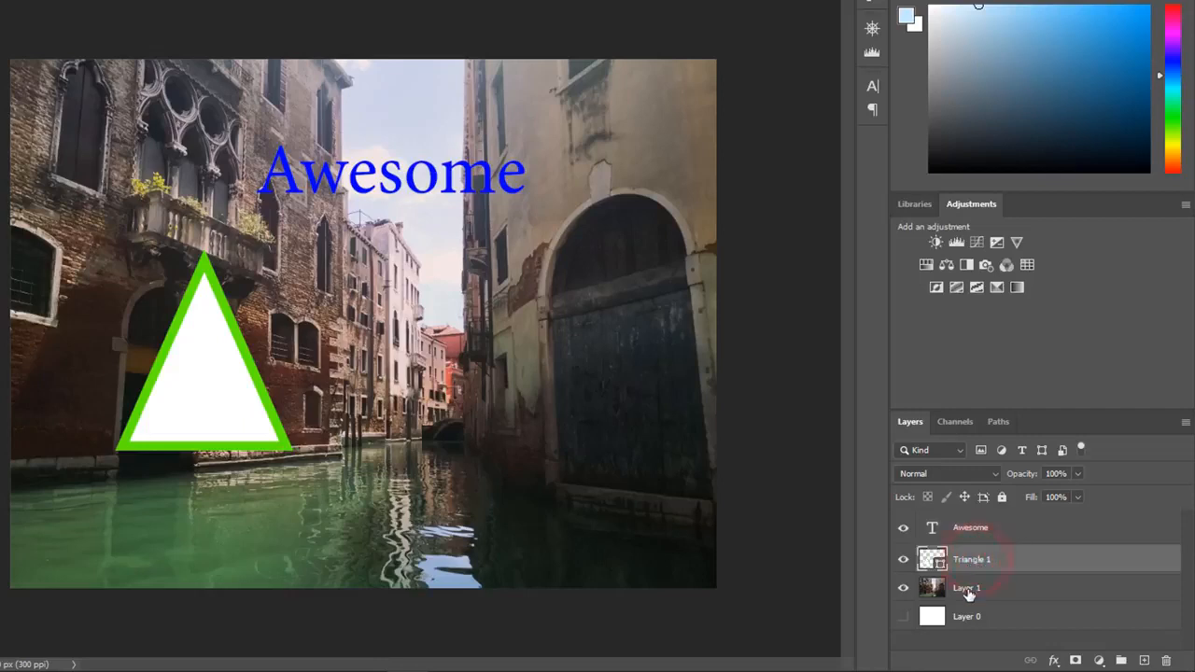
pyautogui.click(966, 591)
pyautogui.click(974, 560)
pyautogui.click(971, 531)
# - Hide the Awesome, Triangle 1 and Layer 1 layers, and make all three visible again
pyautogui.click(904, 528)
pyautogui.click(903, 560)
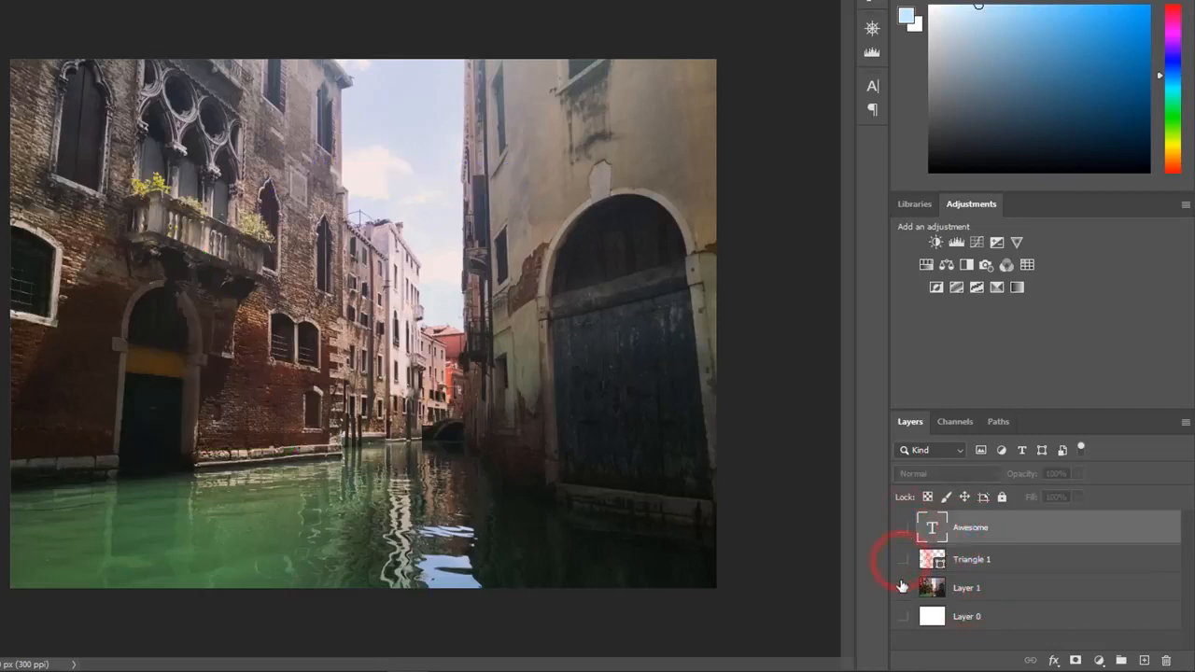
pyautogui.click(903, 587)
pyautogui.moveTo(901, 578); pyautogui.dragTo(903, 528)
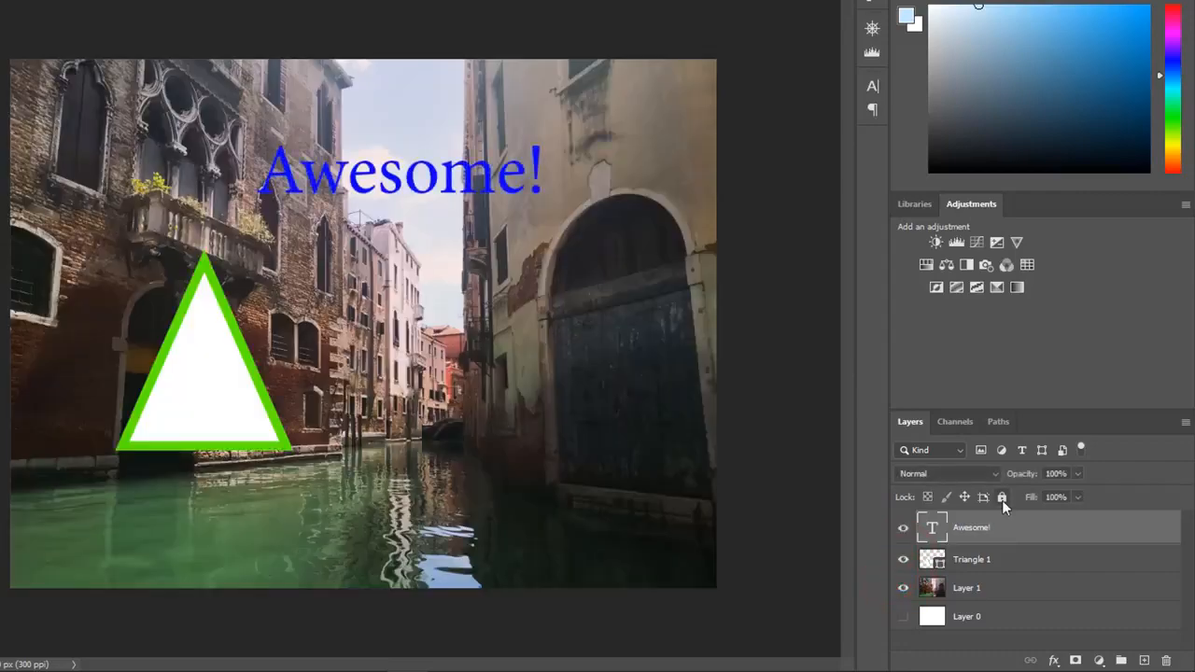
# - Lock the Awesome! layer completely, try to edit its text, and unlock the layer again
pyautogui.click(1002, 498)
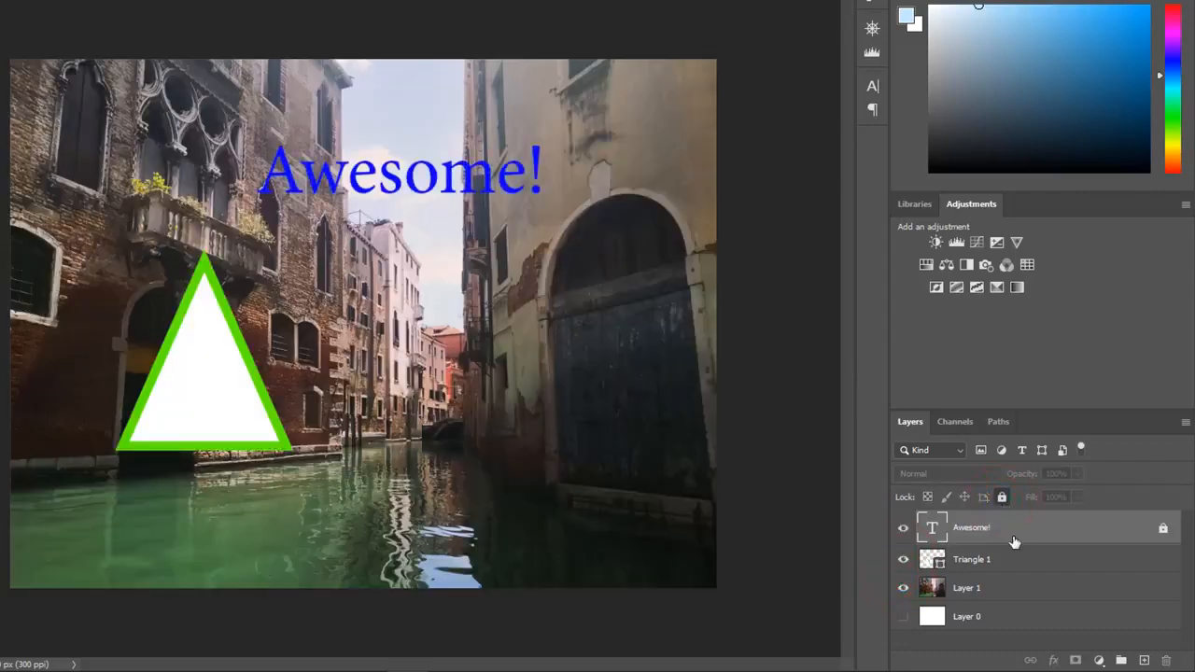
pyautogui.click(478, 176)
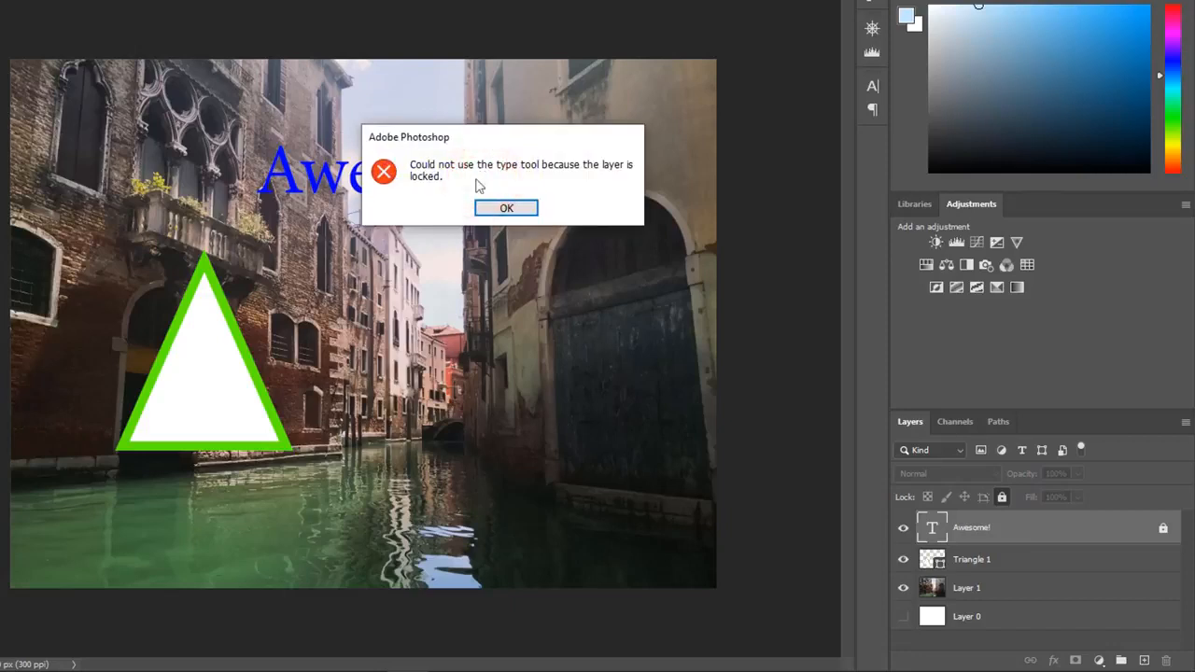
pyautogui.click(507, 208)
pyautogui.click(1002, 498)
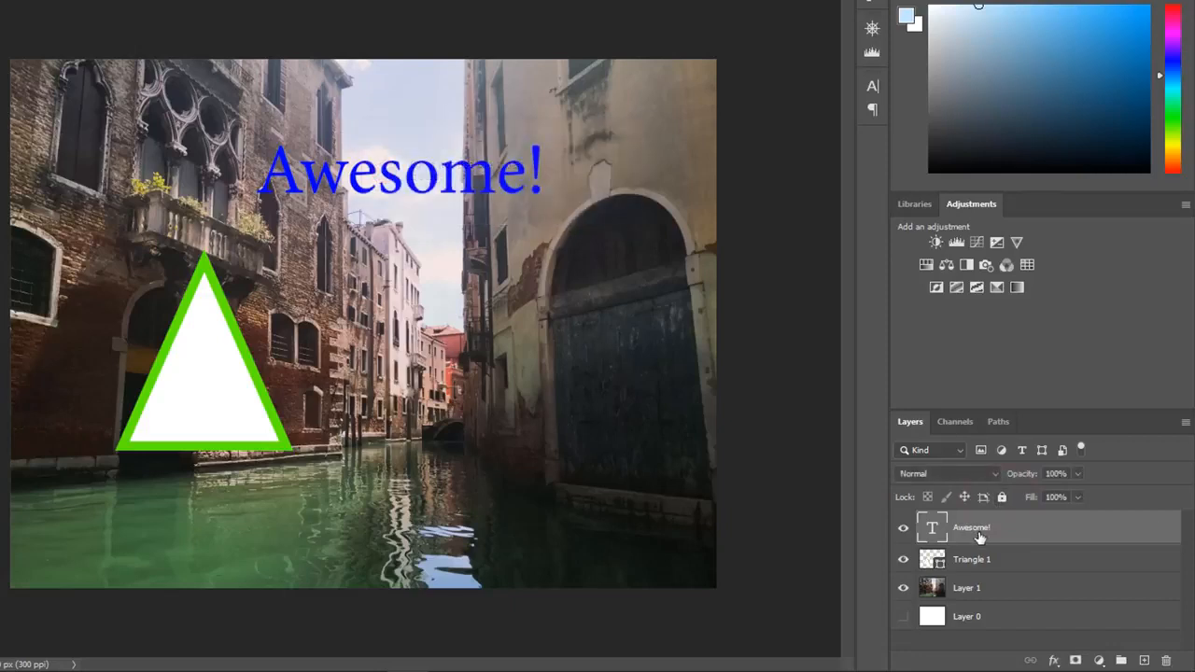
# - Delete the Awesome! text layer and undo the deletion
pyautogui.click(980, 534)
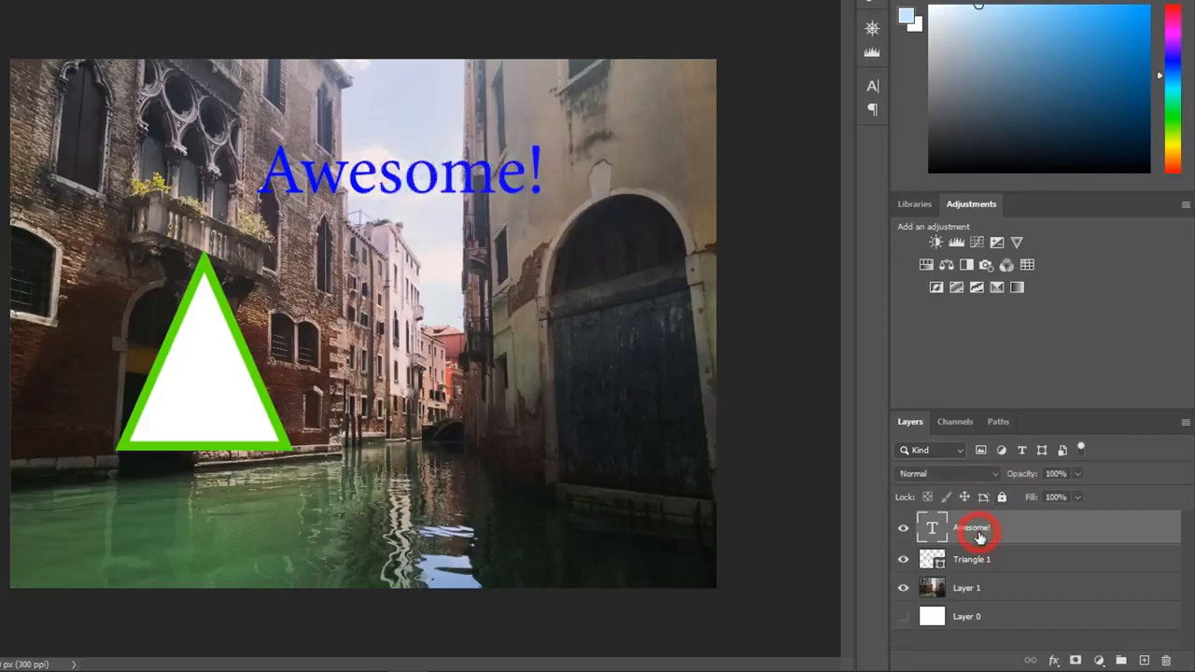
pyautogui.click(1167, 661)
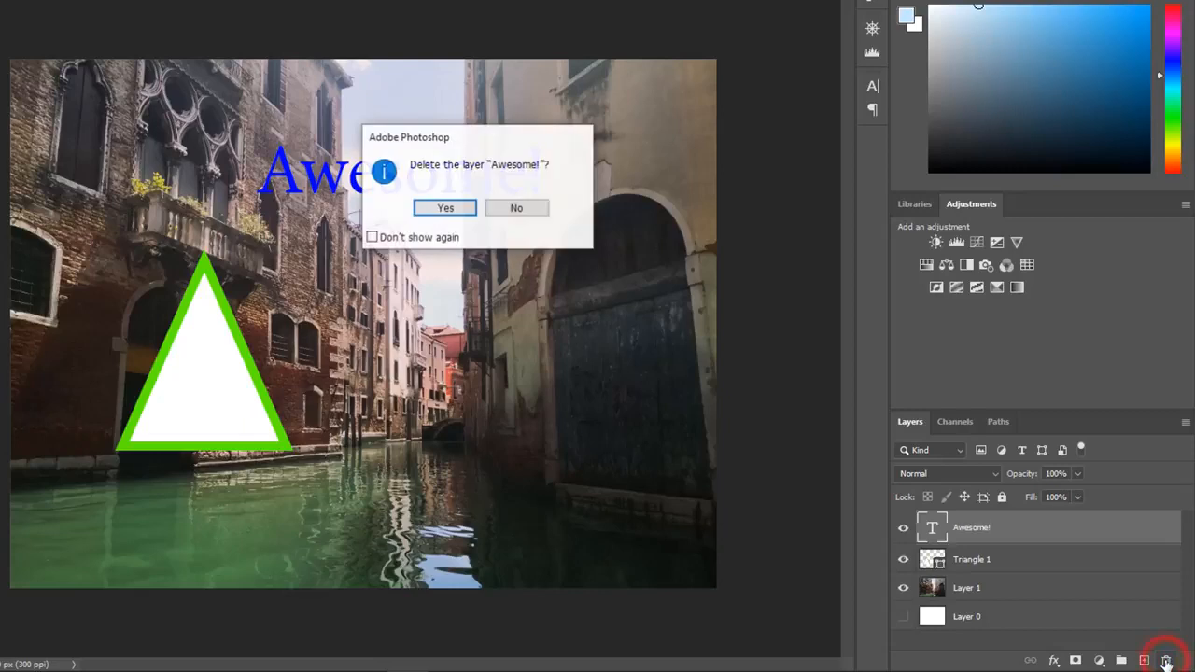
pyautogui.click(459, 209)
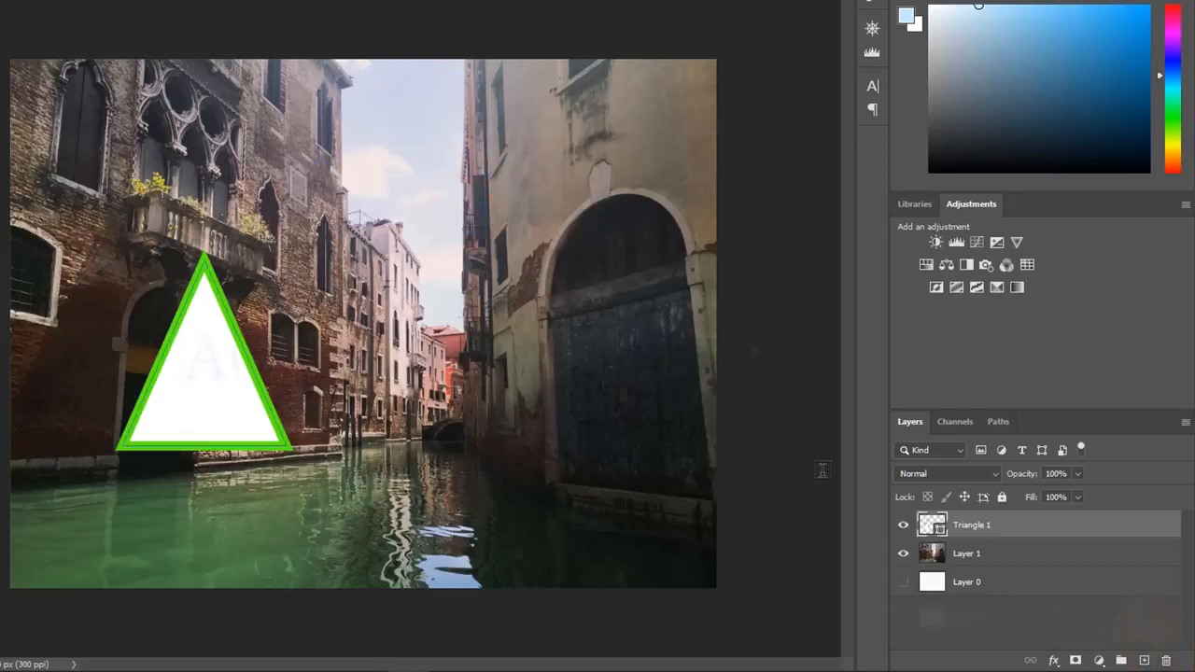
pyautogui.hotkey('ctrl', 'z')
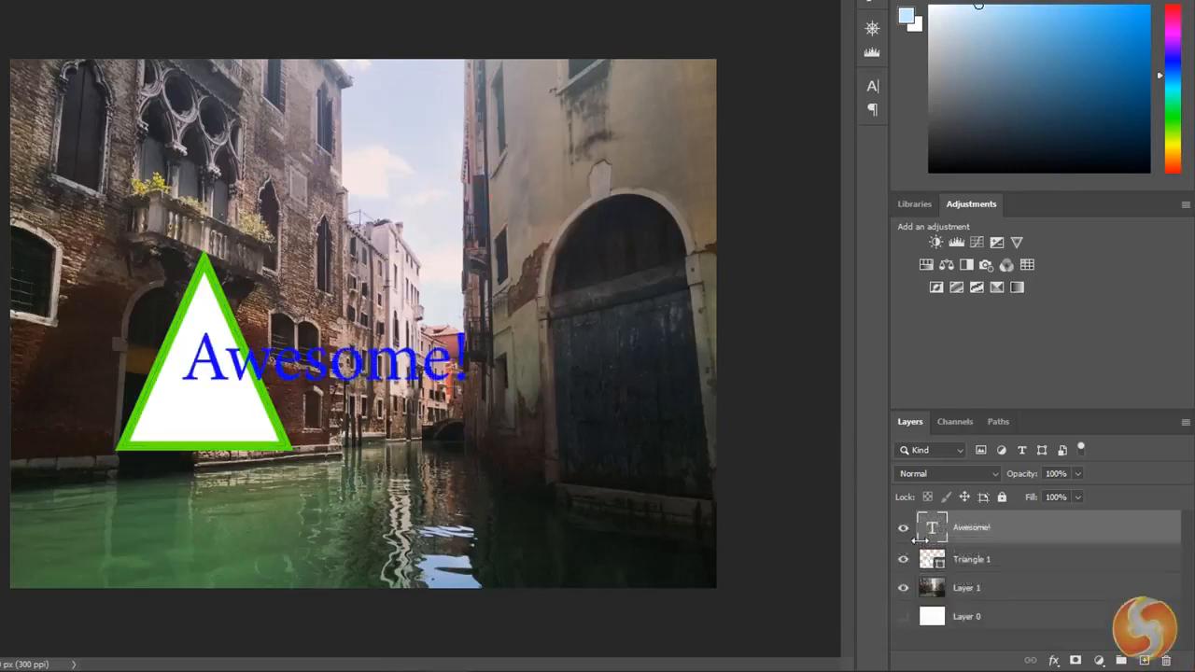
# - Reorder the Awesome! text layer within the layer stack, ending above Triangle 1
pyautogui.click(980, 533)
pyautogui.moveTo(1006, 535)
pyautogui.mouseDown()
pyautogui.moveTo(1005, 597)
pyautogui.moveTo(999, 518)
pyautogui.mouseUp()
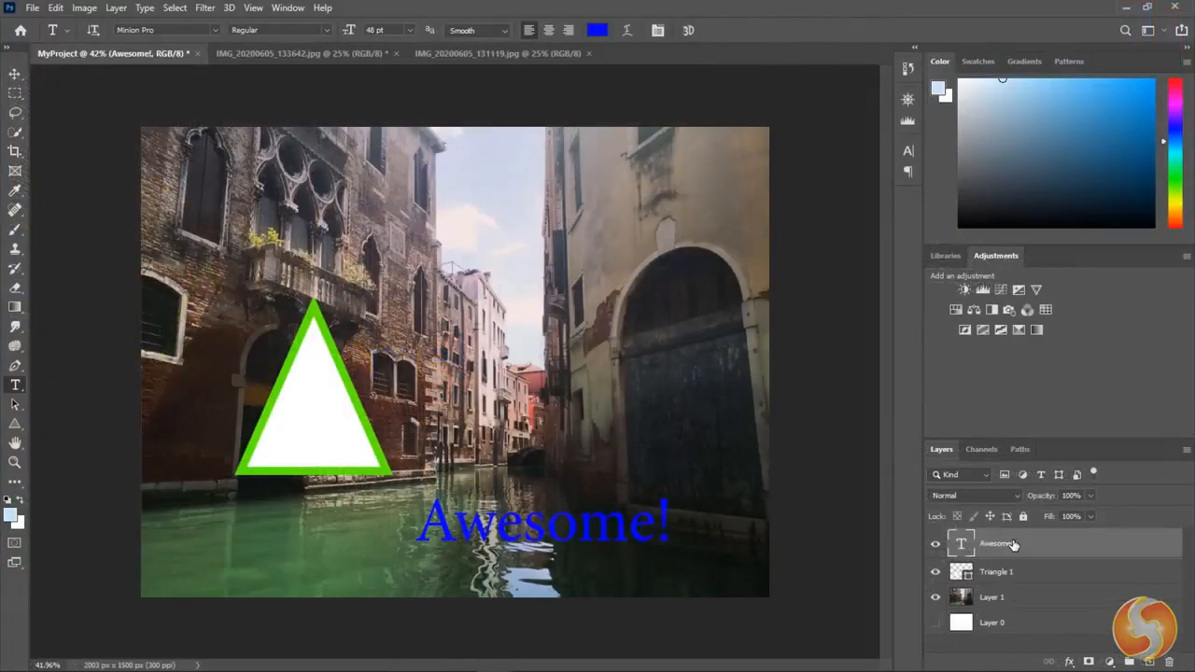
# - Add a Bevel & Emboss effect to the Awesome! text layer through its blending options
pyautogui.rightClick(1022, 552)
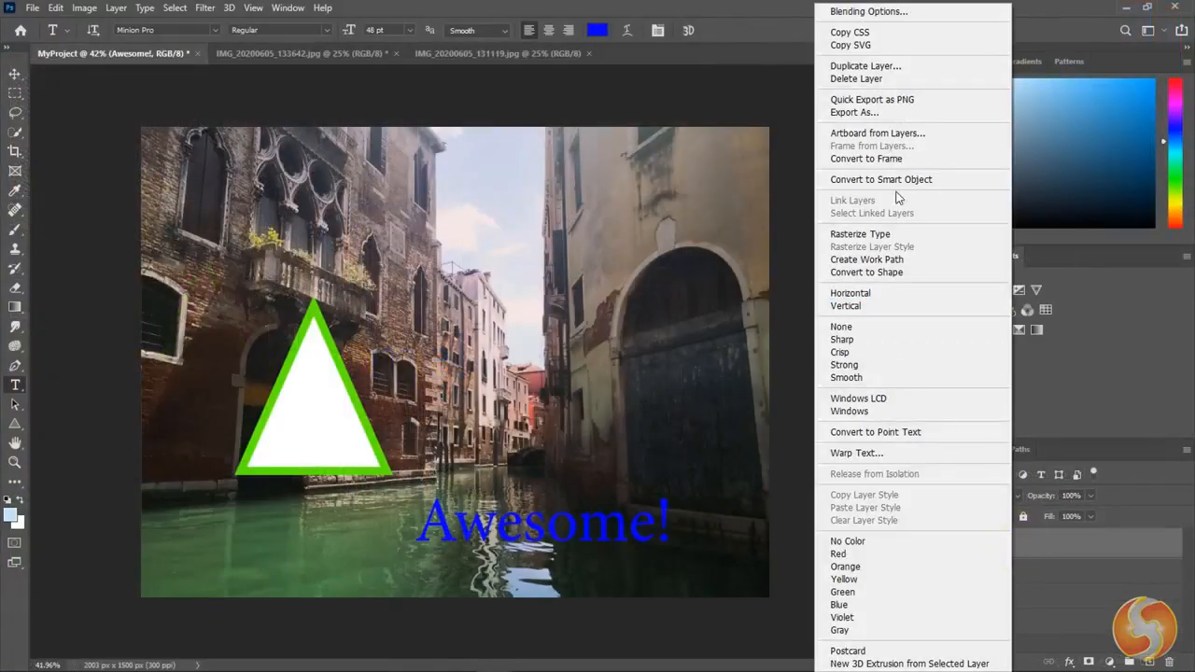
pyautogui.click(935, 13)
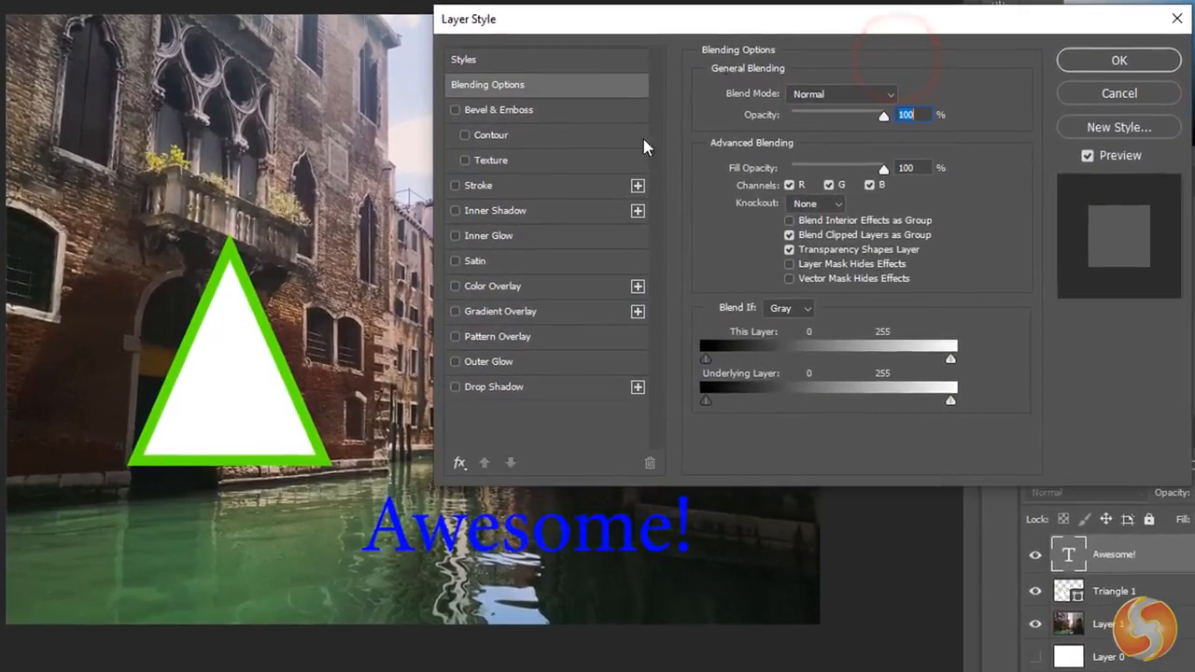
pyautogui.click(573, 218)
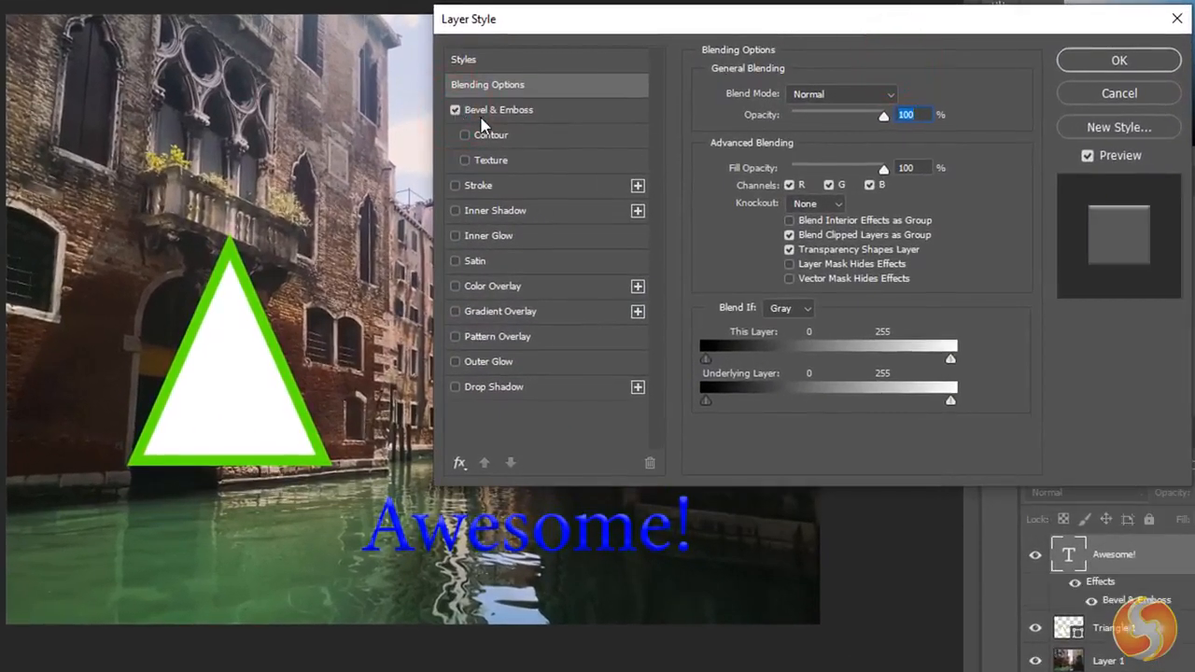
pyautogui.click(498, 110)
# - Add a white Outer Glow and a Drop Shadow with a reduced size to the Awesome! layer, and apply the layer style
pyautogui.click(456, 362)
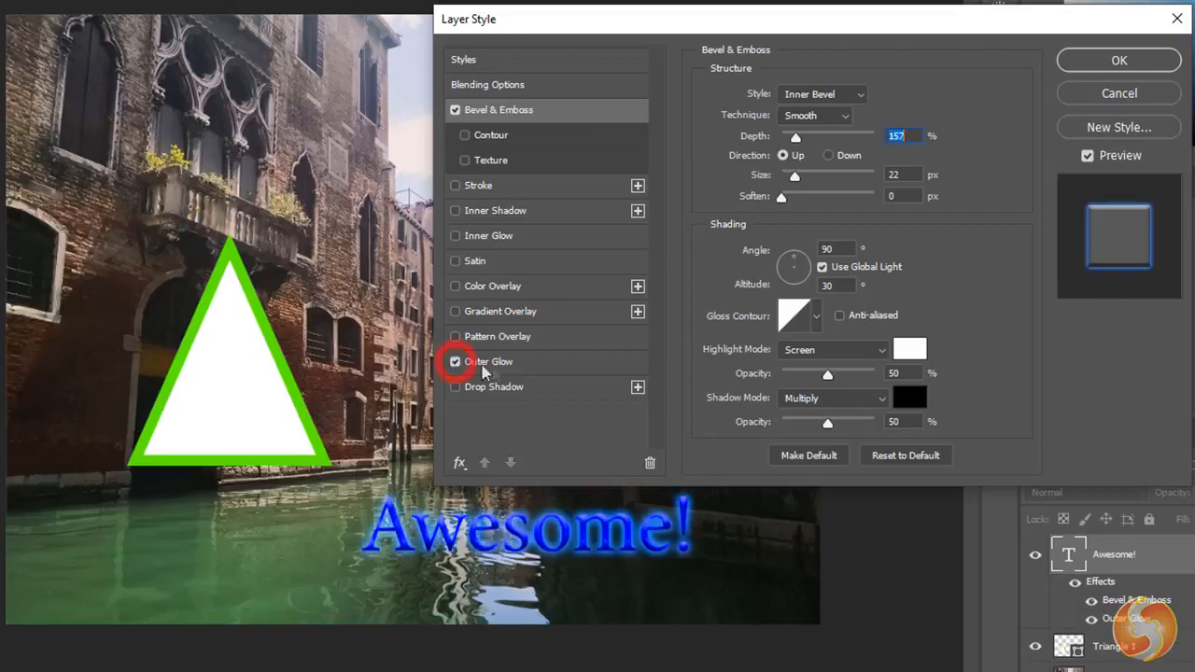
pyautogui.click(486, 365)
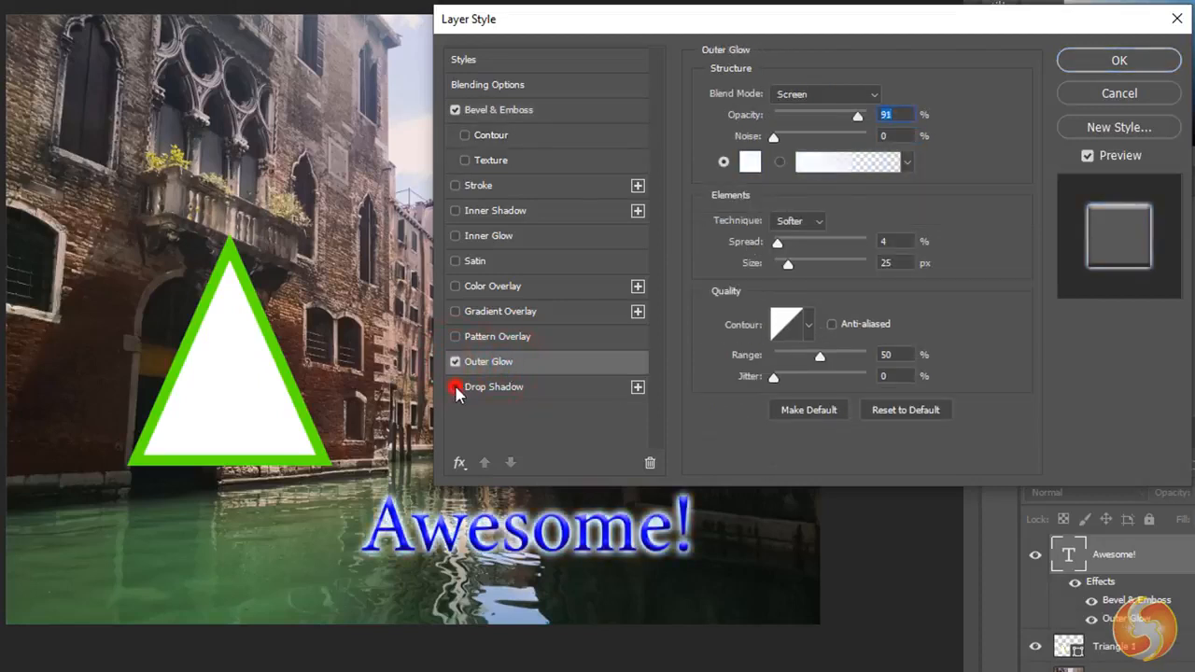
pyautogui.click(491, 387)
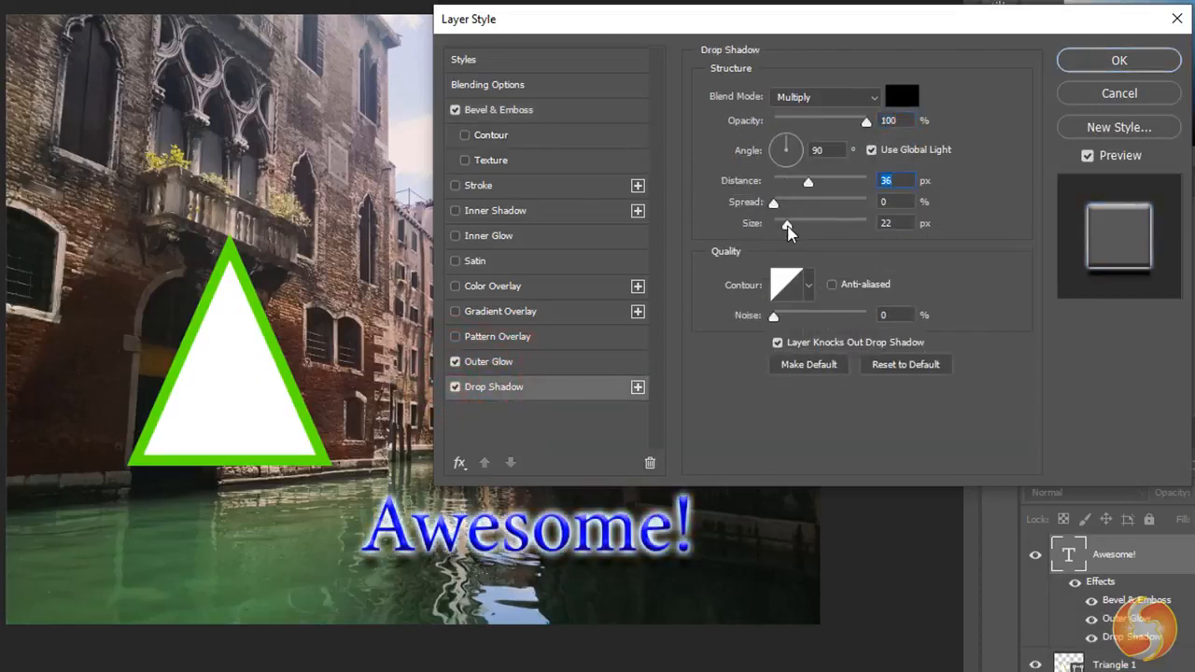
pyautogui.moveTo(787, 230); pyautogui.dragTo(778, 227)
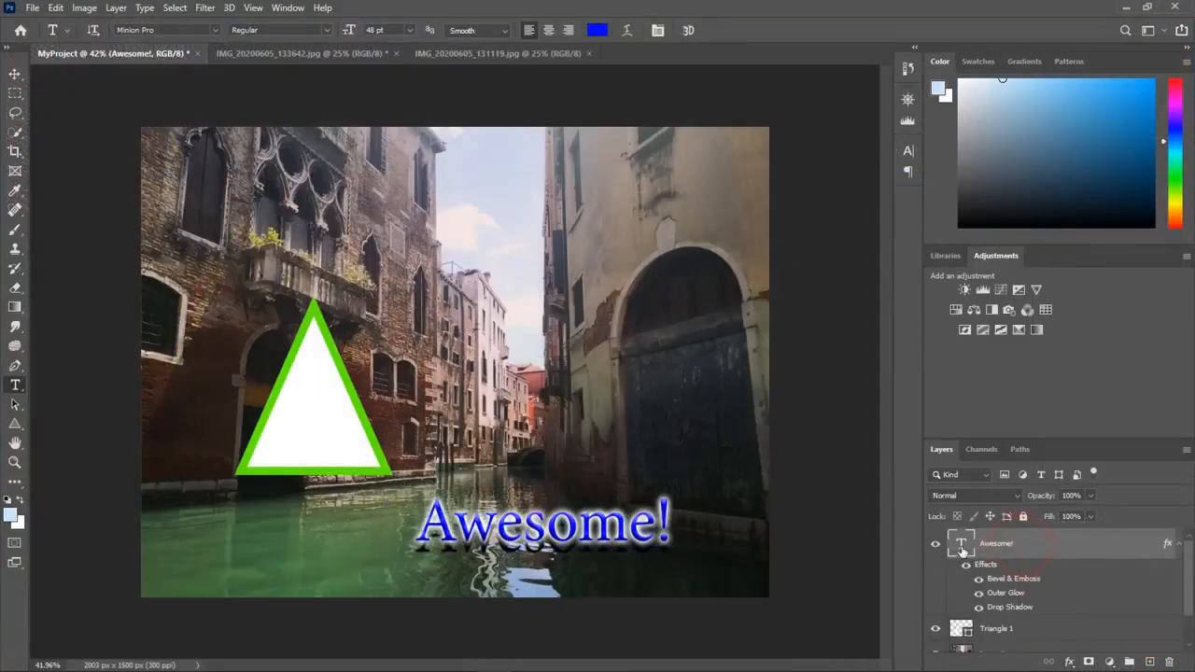
# - Move the triangle up in front of the balcony and scale it to 109.46% with the Scale transform
pyautogui.scroll(-1, 988, 557)
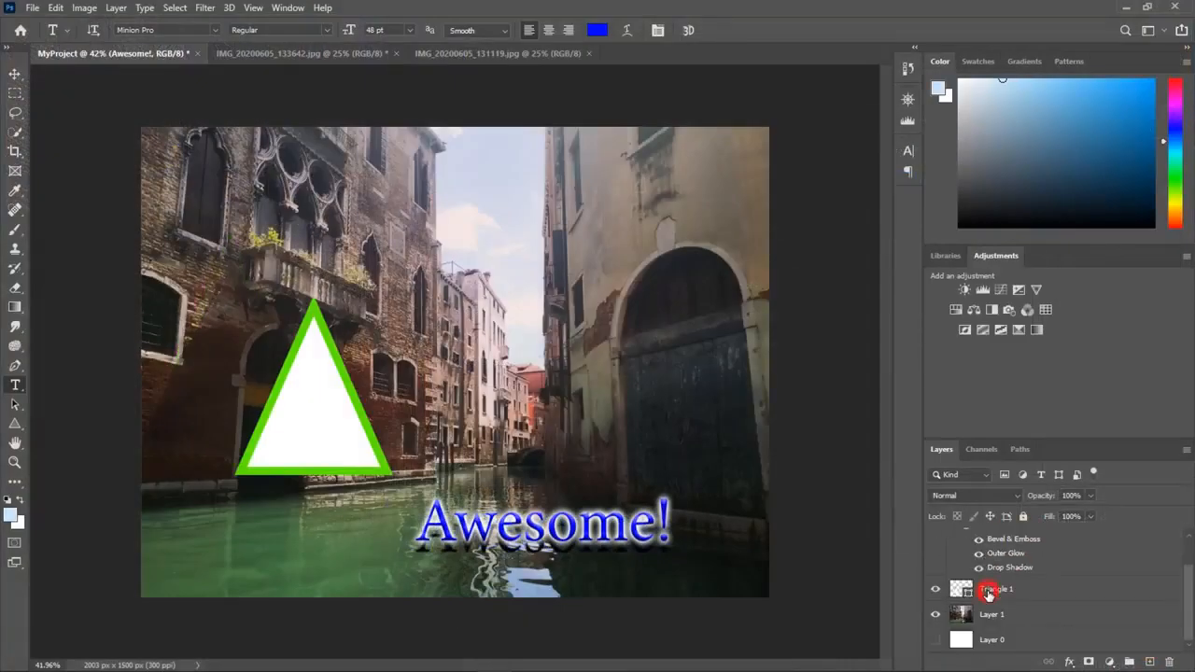
pyautogui.click(989, 592)
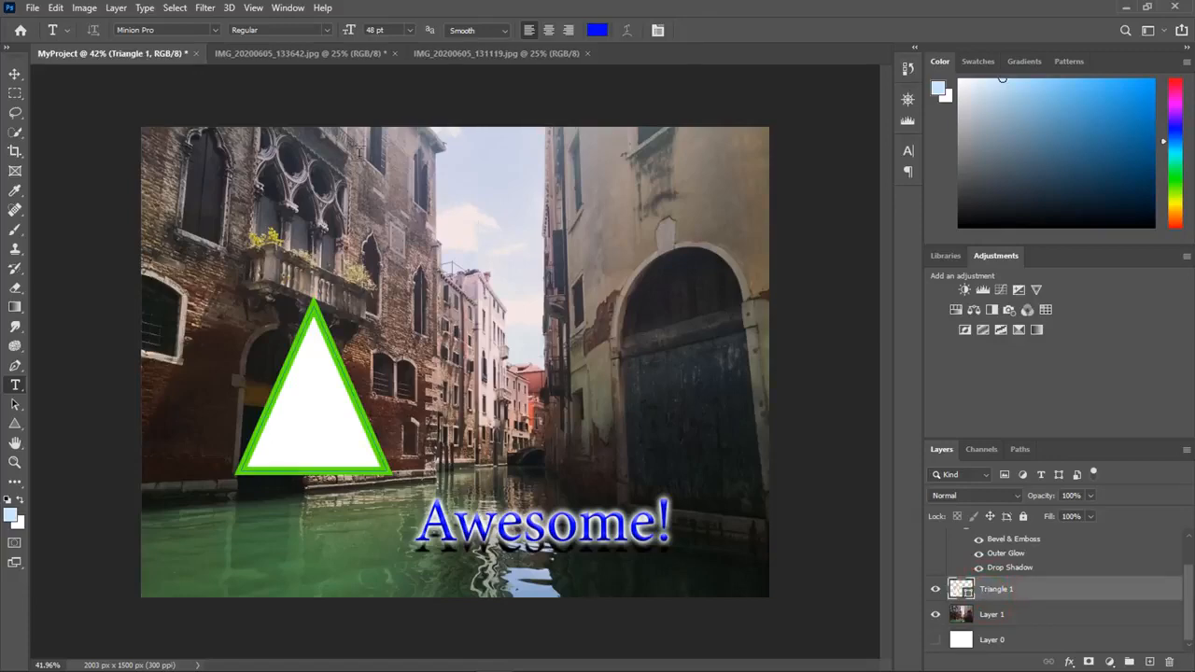
pyautogui.click(56, 8)
pyautogui.moveTo(141, 348)
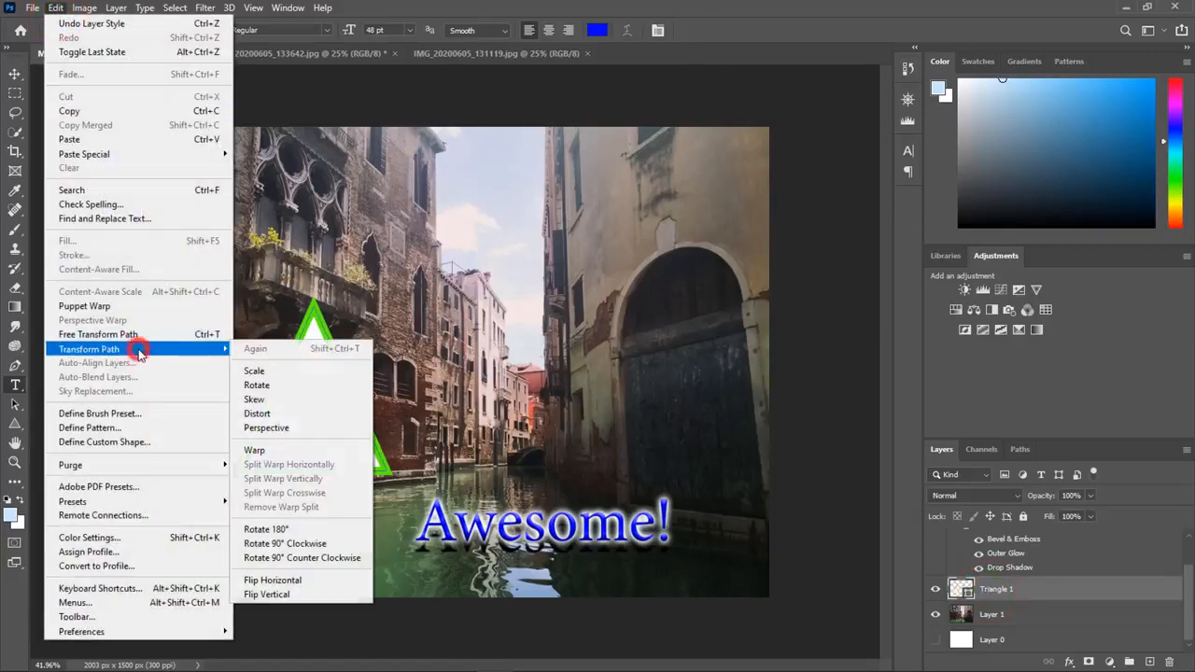
pyautogui.click(266, 370)
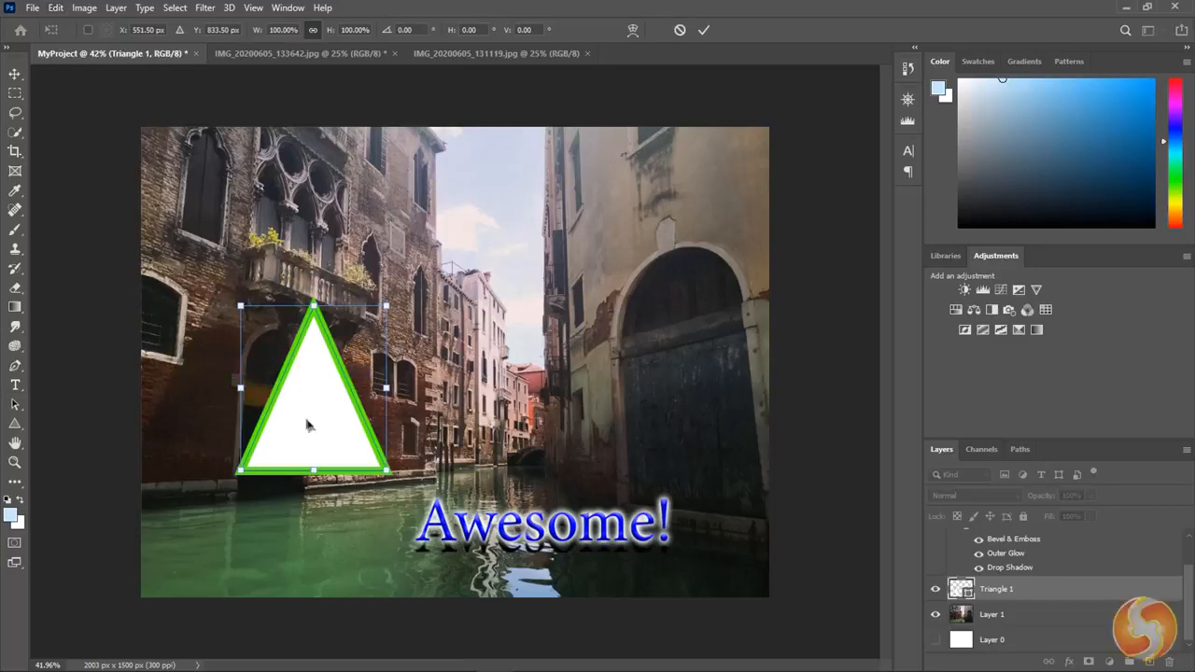
pyautogui.moveTo(316, 430); pyautogui.dragTo(320, 324)
pyautogui.moveTo(247, 239)
pyautogui.mouseDown()
pyautogui.moveTo(277, 271)
pyautogui.moveTo(235, 225)
pyautogui.mouseUp()
# - Try rotating the triangle and enlarging it from a corner, undoing each change
pyautogui.moveTo(406, 218); pyautogui.dragTo(444, 279)
pyautogui.hotkey('ctrl', 'z')
pyautogui.moveTo(395, 227); pyautogui.dragTo(548, 221)
pyautogui.hotkey('ctrl', 'z')
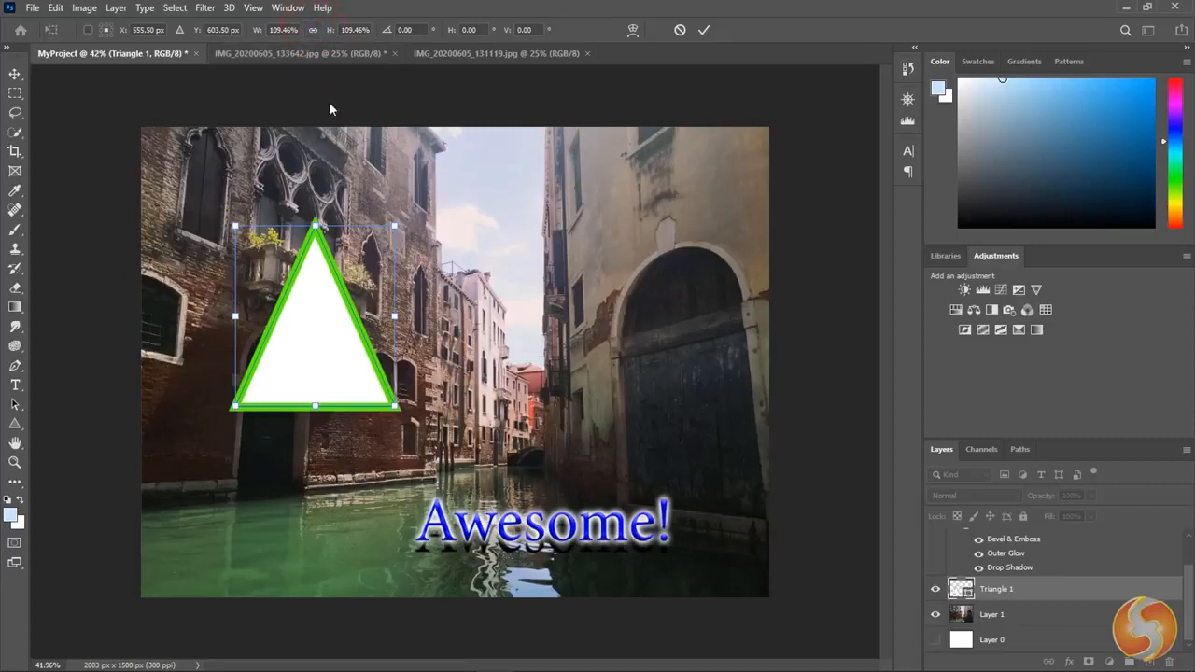
# - Try enlarging the triangle outward from its upper-left corner
pyautogui.moveTo(235, 225); pyautogui.dragTo(207, 216)
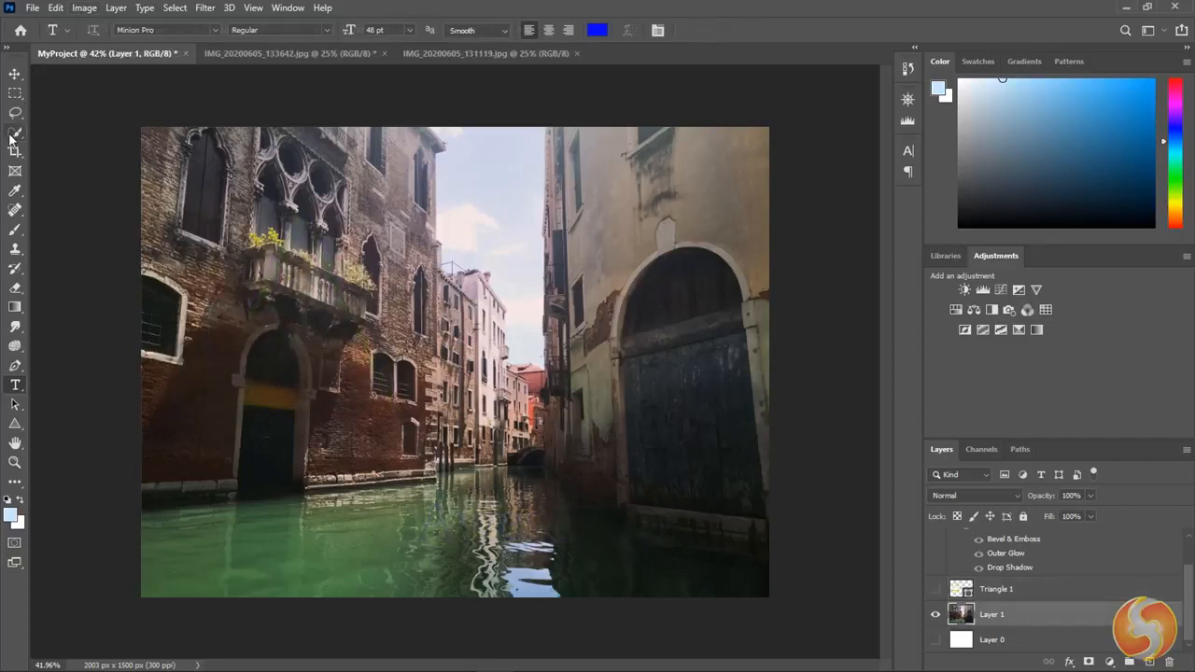
# - Select the canal water on Layer 1 with the Quick Selection tool
pyautogui.click(15, 135)
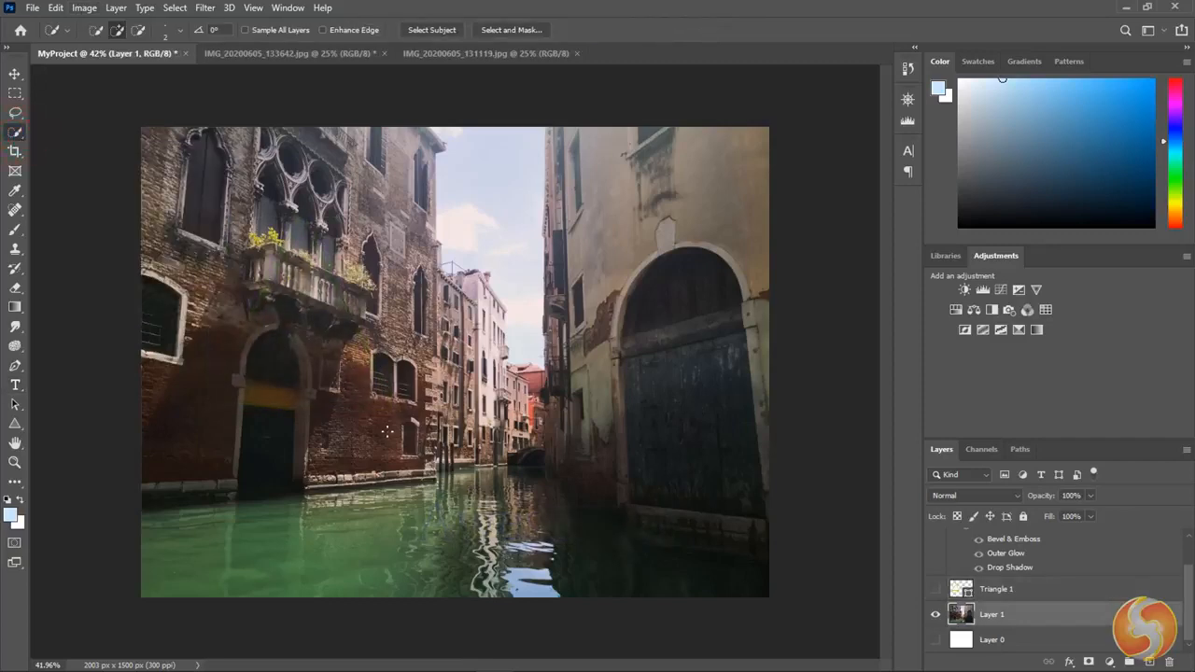
pyautogui.moveTo(342, 555)
pyautogui.mouseDown()
pyautogui.moveTo(700, 569)
pyautogui.moveTo(501, 519)
pyautogui.mouseUp()
pyautogui.moveTo(558, 544); pyautogui.dragTo(565, 537)
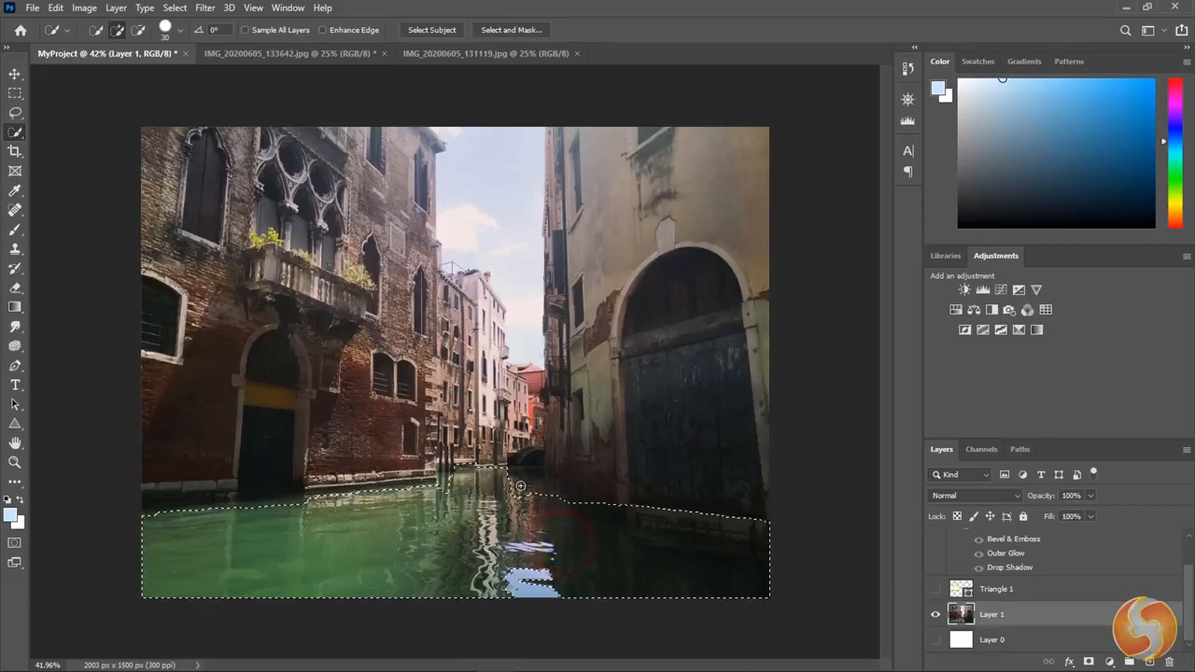
# - Desaturate the selected water with the Sponge tool at 100% flow, and try cutting the selected area
pyautogui.click(15, 346)
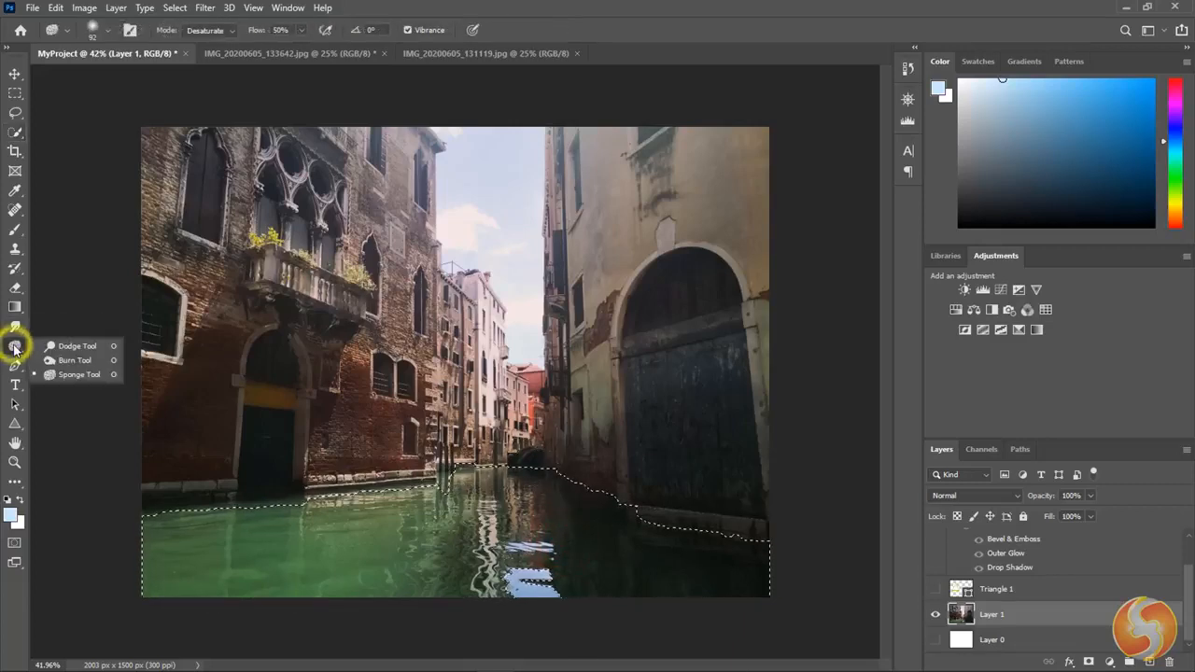
pyautogui.click(61, 375)
pyautogui.moveTo(373, 523)
pyautogui.mouseDown()
pyautogui.moveTo(220, 524)
pyautogui.moveTo(211, 581)
pyautogui.mouseUp()
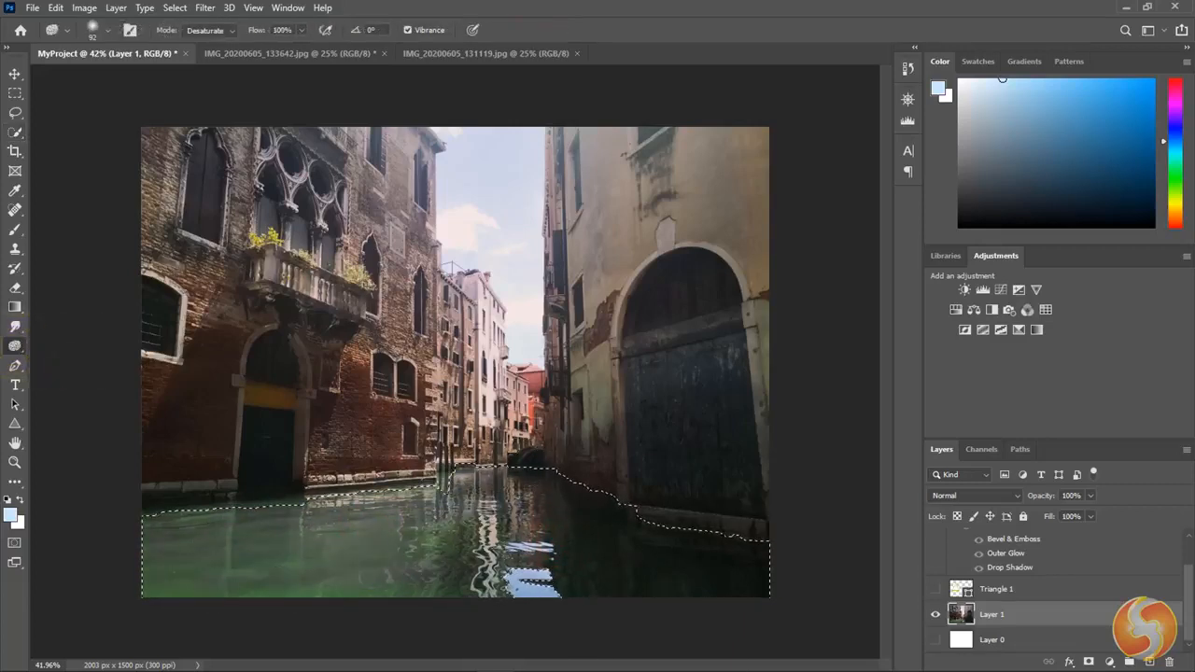
pyautogui.click(56, 7)
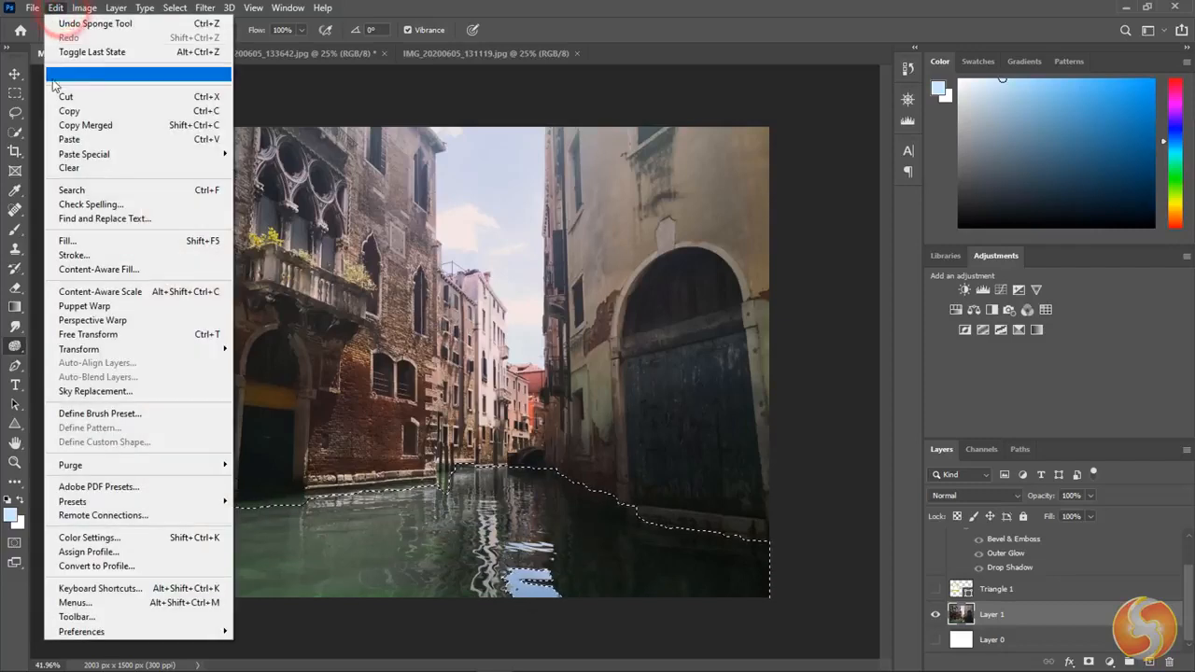
pyautogui.click(74, 98)
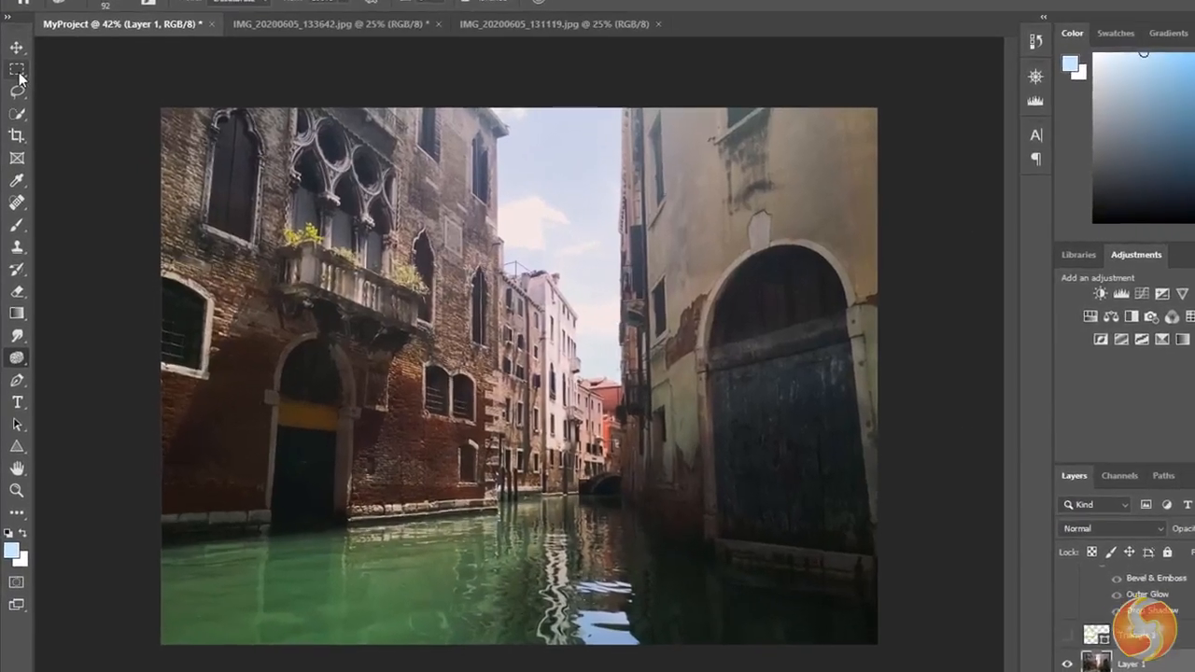
# - Draw a rectangular marquee selection around the entire image, and clear it
pyautogui.rightClick(17, 70)
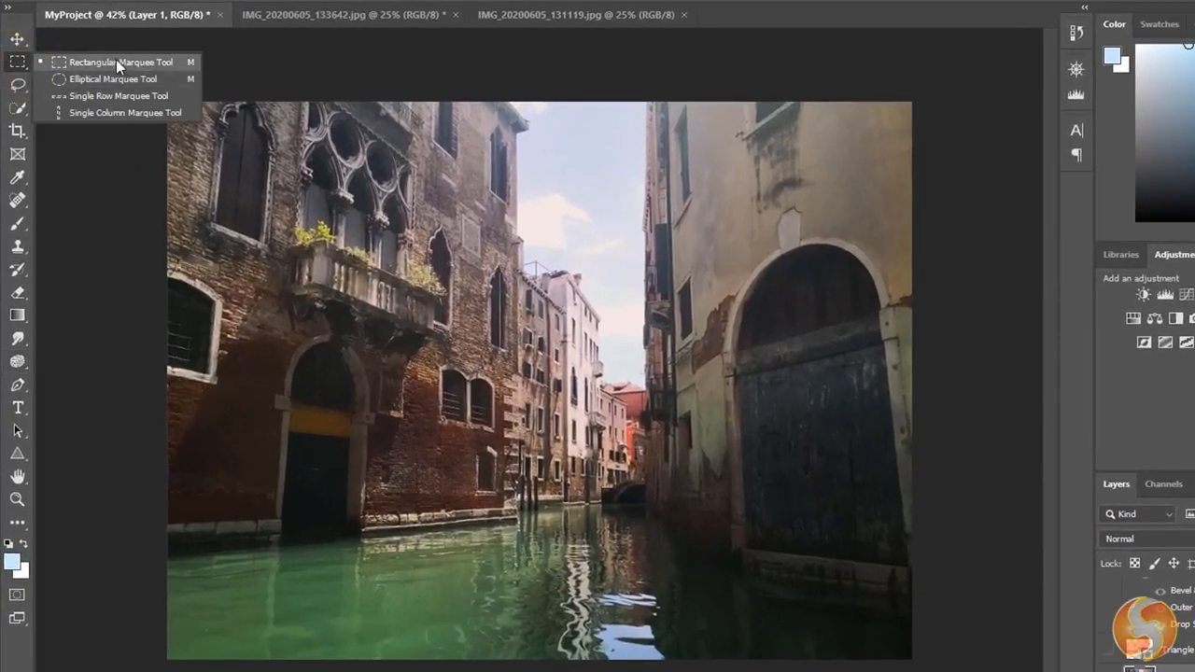
pyautogui.click(118, 59)
pyautogui.moveTo(147, 91); pyautogui.dragTo(939, 644)
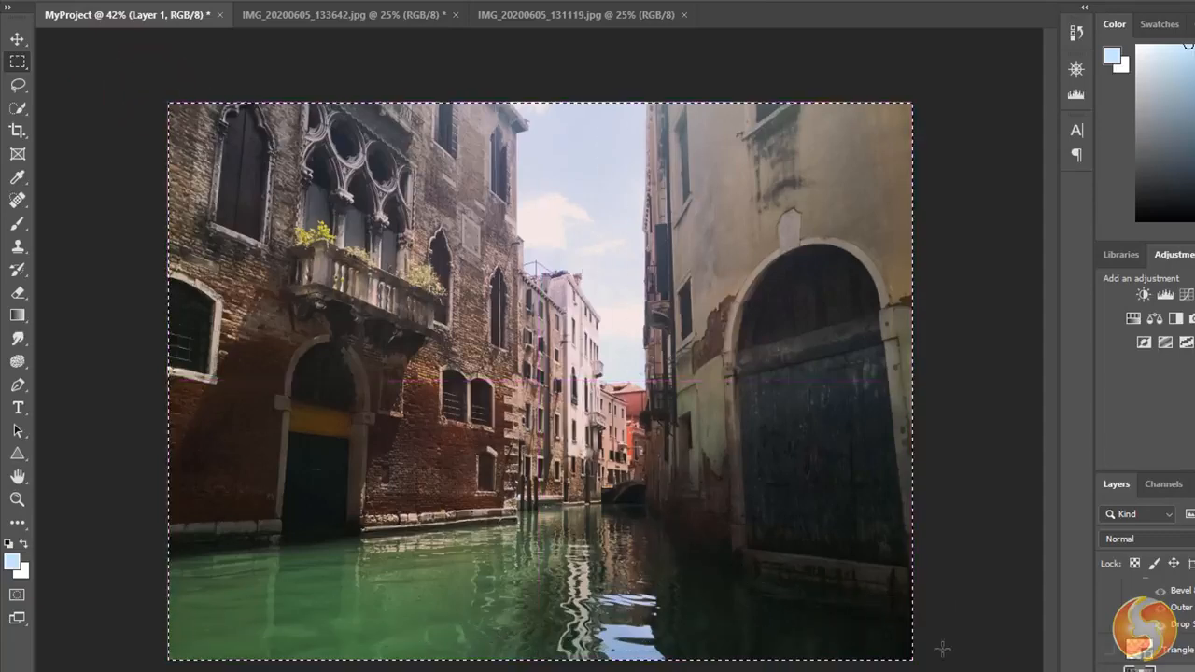
pyautogui.click(649, 540)
# - Draw a freehand Lasso selection around the small arched windows and distant buildings, and clear it
pyautogui.rightClick(17, 84)
pyautogui.click(85, 85)
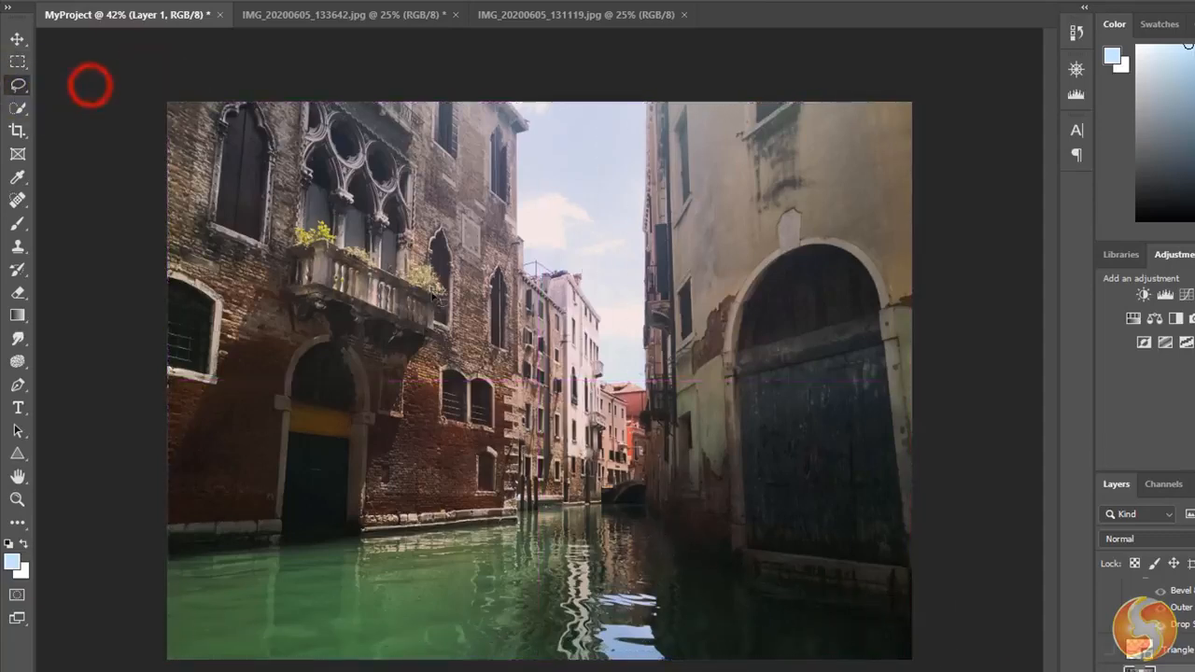
pyautogui.moveTo(436, 354)
pyautogui.mouseDown()
pyautogui.moveTo(397, 467)
pyautogui.moveTo(534, 299)
pyautogui.mouseUp()
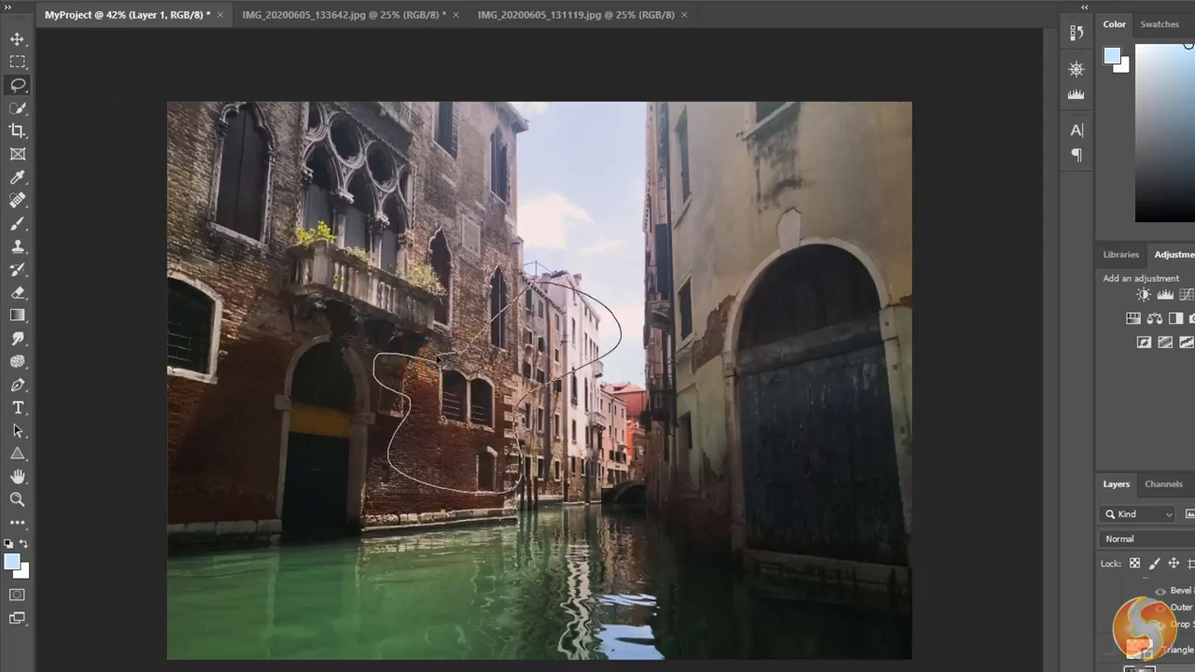
pyautogui.moveTo(438, 359); pyautogui.dragTo(437, 356)
pyautogui.click(579, 272)
# - Start a Magnetic Lasso outline along the water's edge below the brick building, and cancel it
pyautogui.rightClick(17, 85)
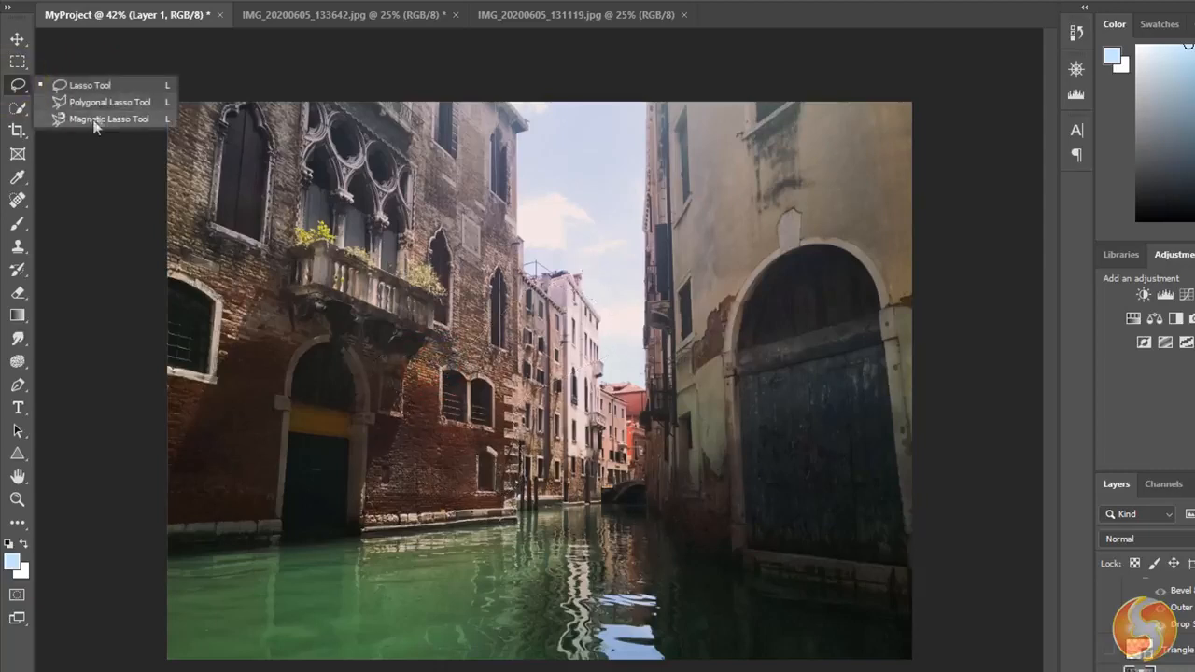
pyautogui.click(94, 120)
pyautogui.click(170, 561)
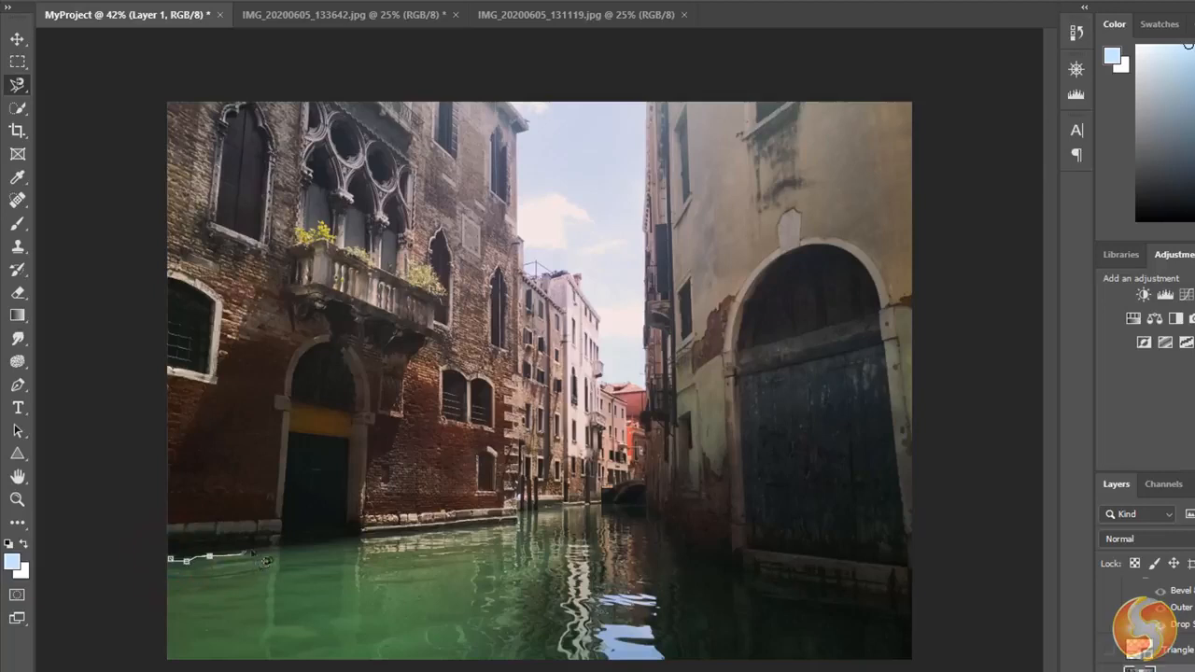
pyautogui.press('Escape')
# - Try selecting the sky between the buildings with the Quick Selection tool
pyautogui.click(13, 110)
pyautogui.click(107, 127)
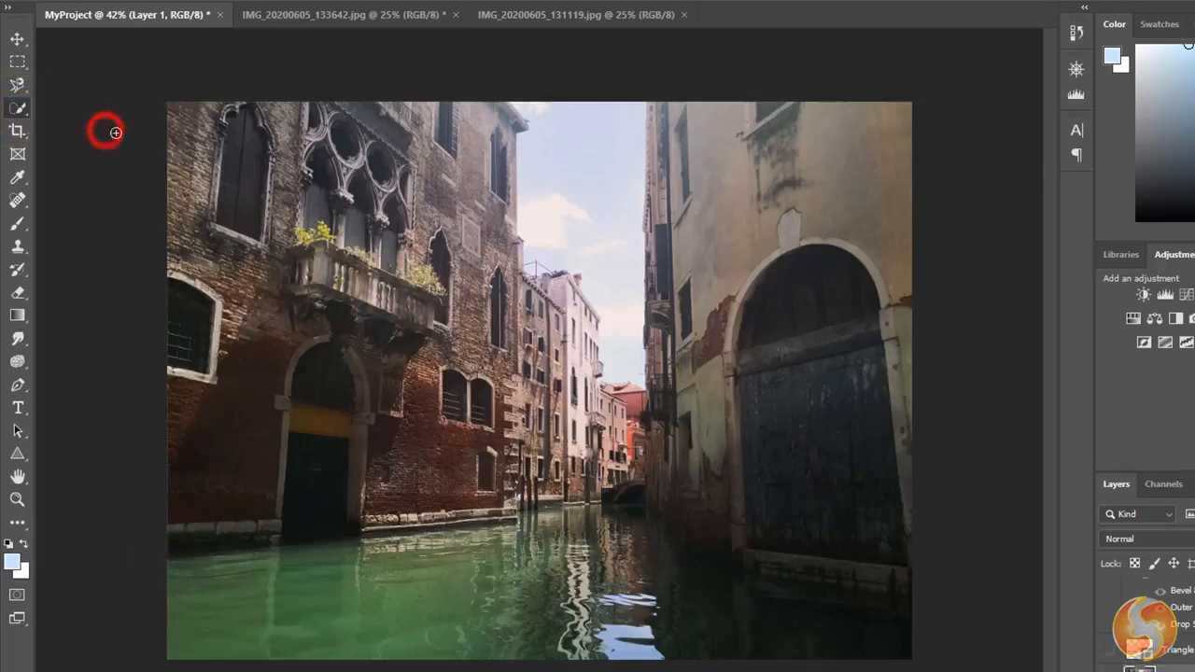
pyautogui.click(585, 121)
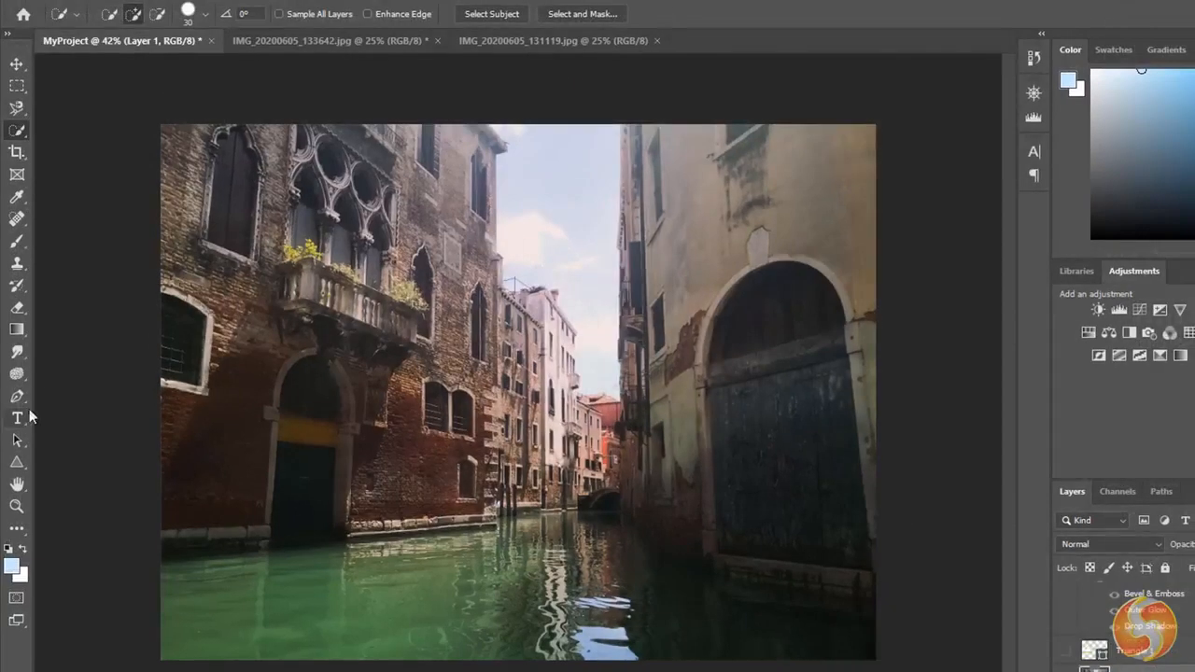
# - Create a text-shaped selection reading Awesome over the water with the Horizontal Type Mask tool, and deselect it
pyautogui.click(16, 418)
pyautogui.click(112, 466)
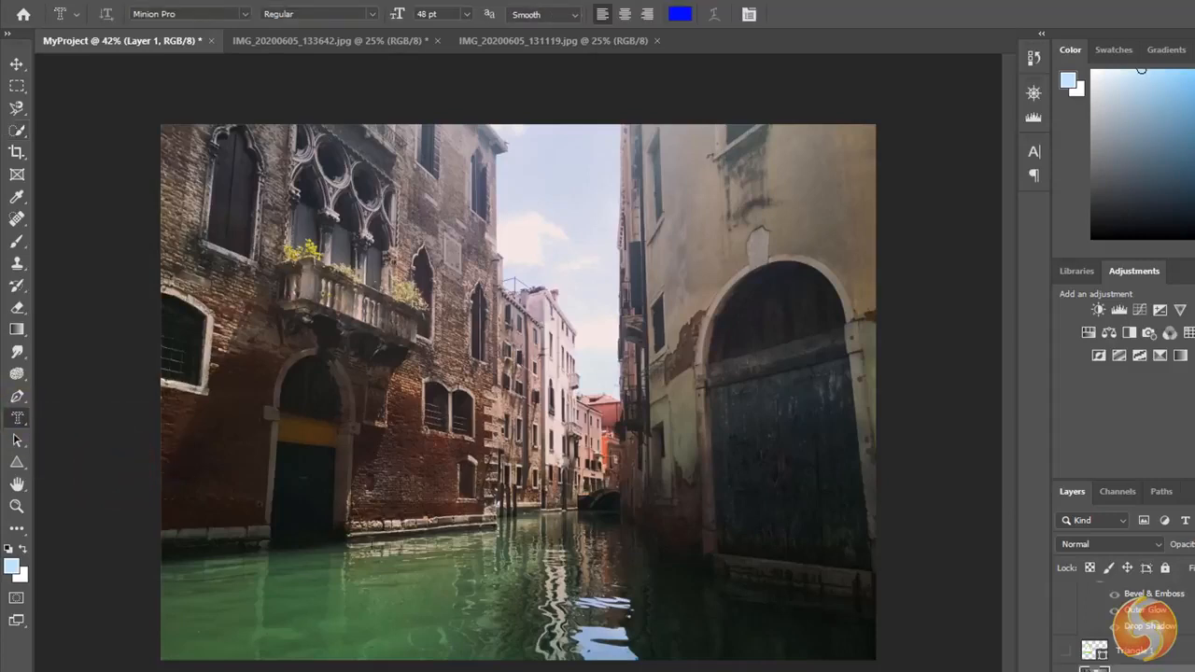
pyautogui.moveTo(315, 545); pyautogui.dragTo(768, 642)
pyautogui.write('Awesome')
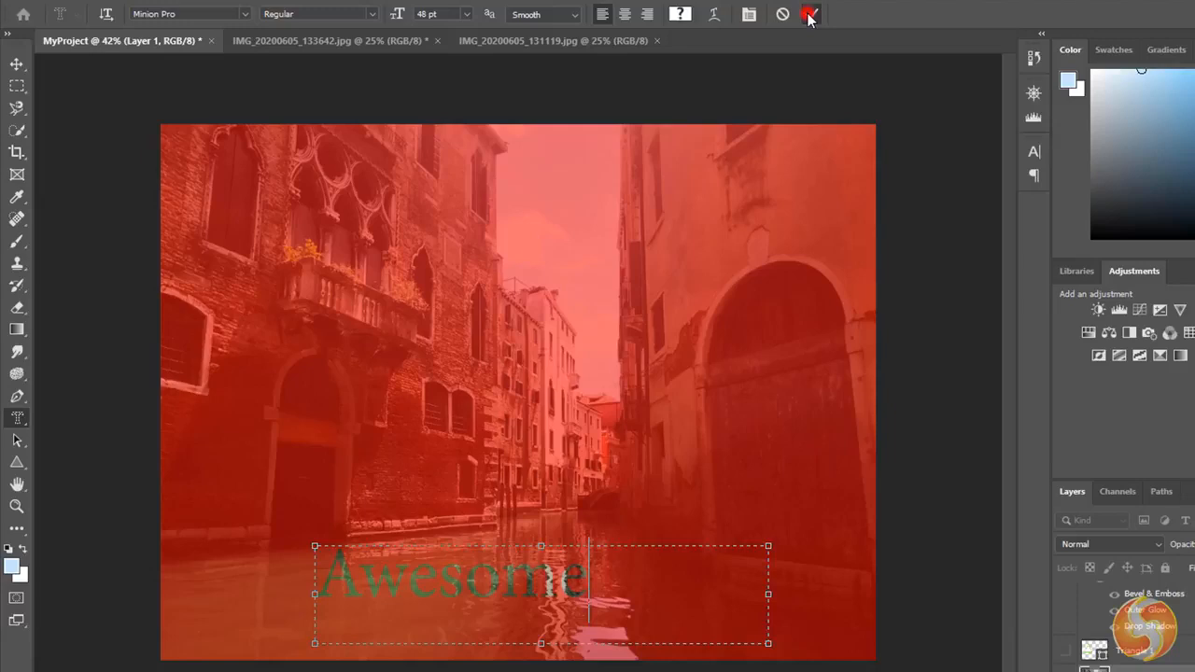
pyautogui.click(808, 15)
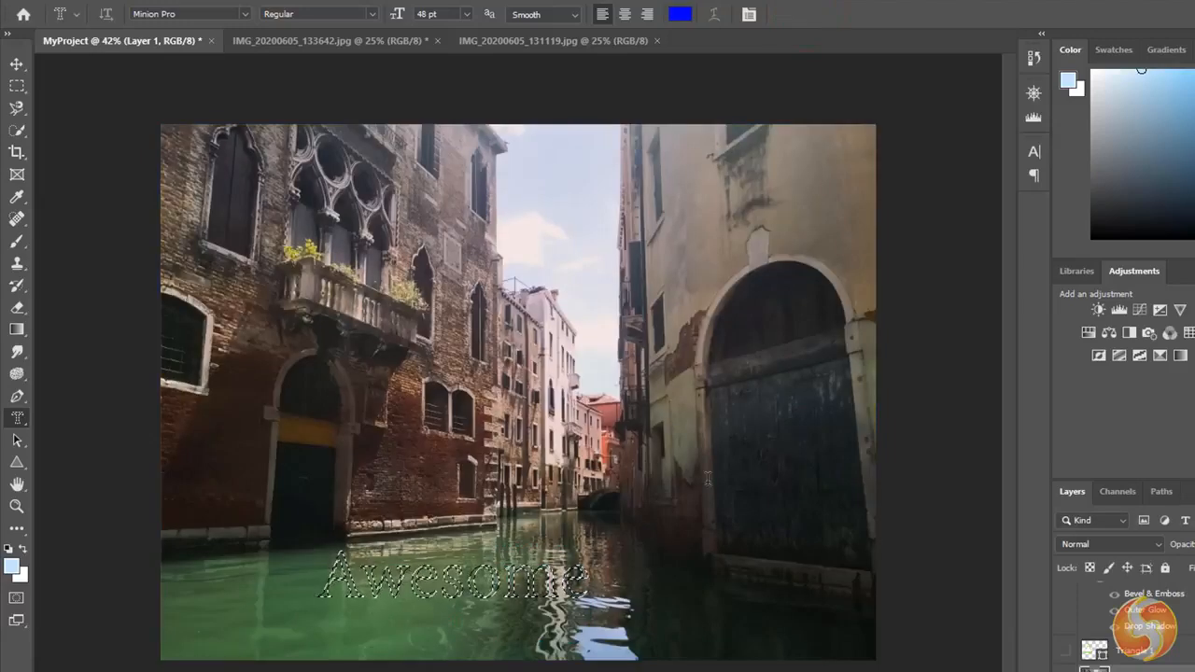
pyautogui.hotkey('ctrl', 'd')
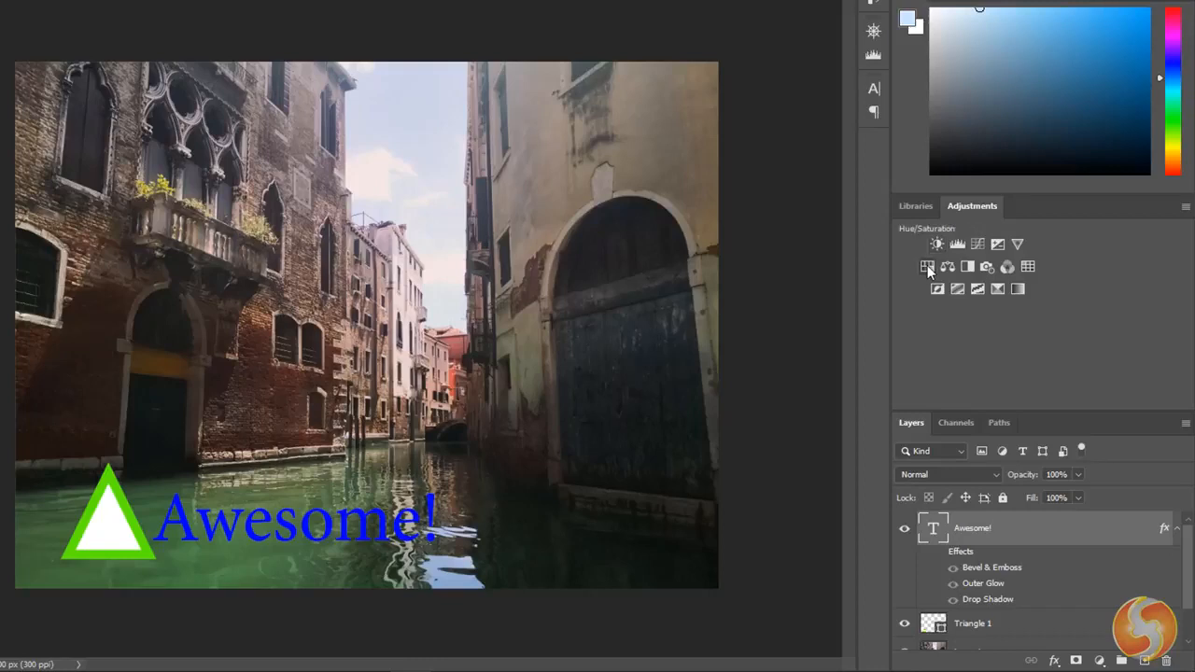
# - Add a Hue/Saturation adjustment layer with Hue at -4 and Saturation at +48
pyautogui.click(927, 267)
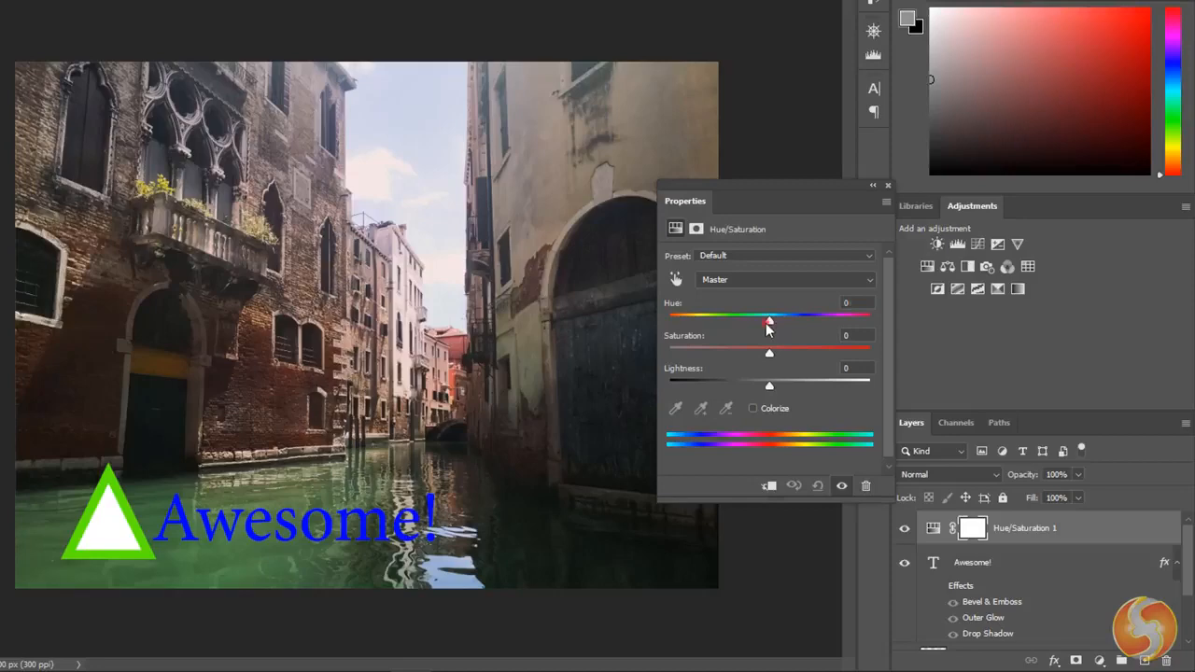
pyautogui.moveTo(775, 321); pyautogui.dragTo(767, 320)
pyautogui.moveTo(810, 369); pyautogui.dragTo(816, 370)
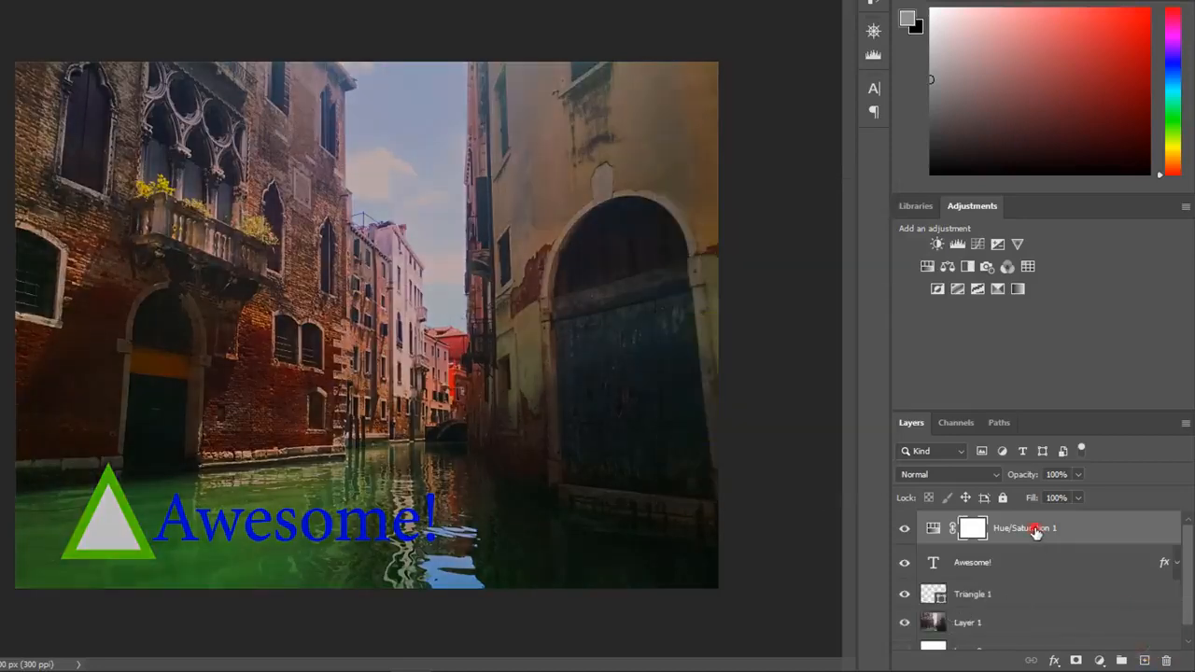
pyautogui.moveTo(1035, 531); pyautogui.dragTo(1009, 516)
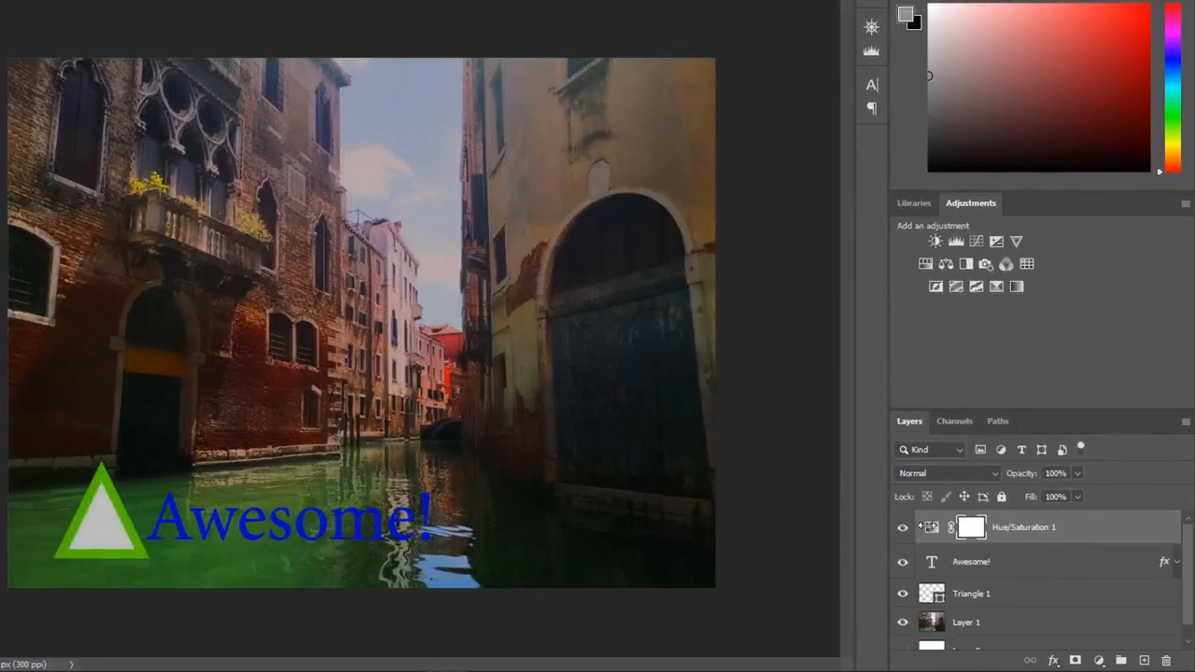
# - Reopen the Hue/Saturation layer's settings, raise Lightness to -5, and make its layer mask active
pyautogui.doubleClick(932, 530)
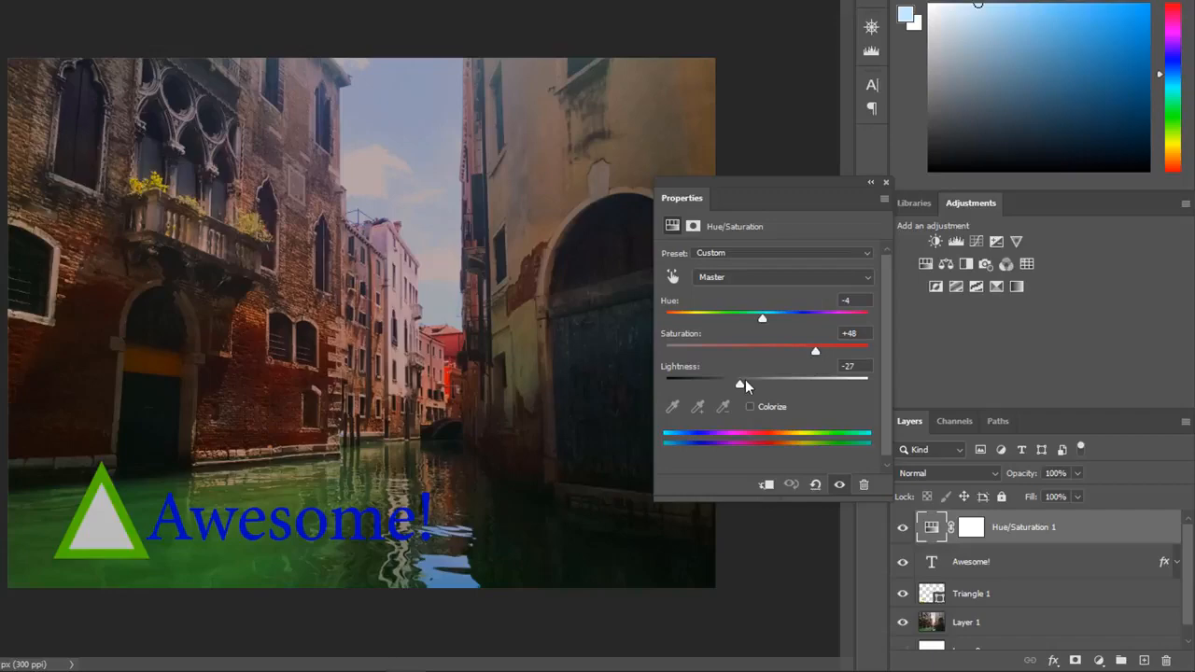
pyautogui.moveTo(744, 383); pyautogui.dragTo(769, 391)
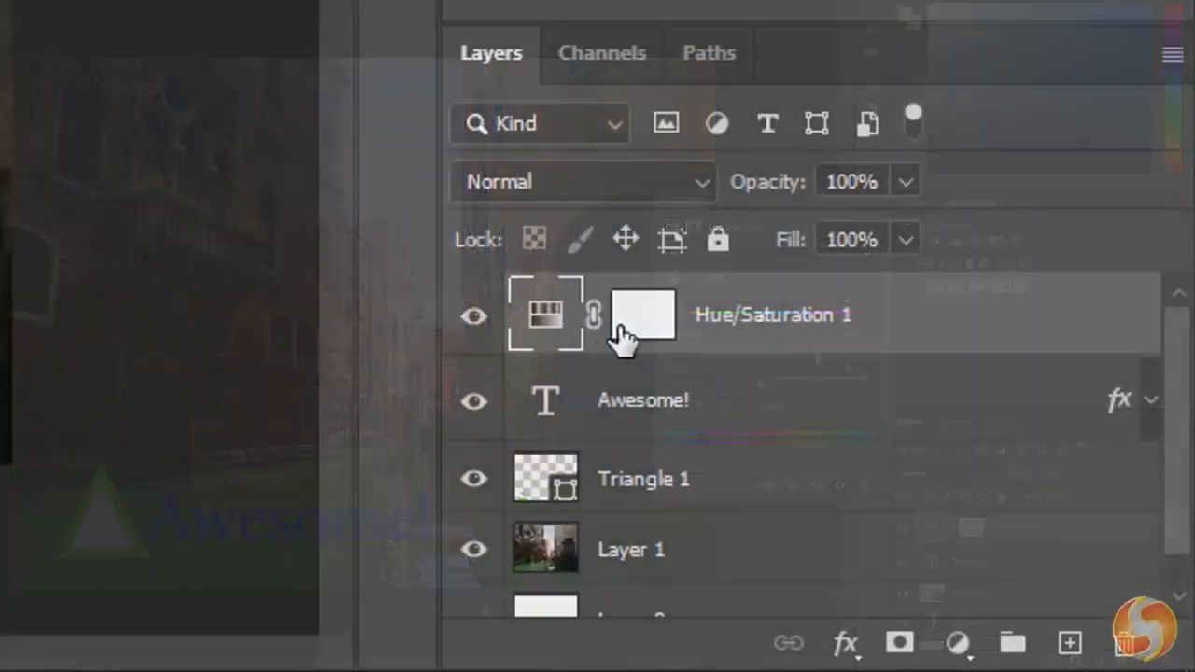
pyautogui.click(975, 535)
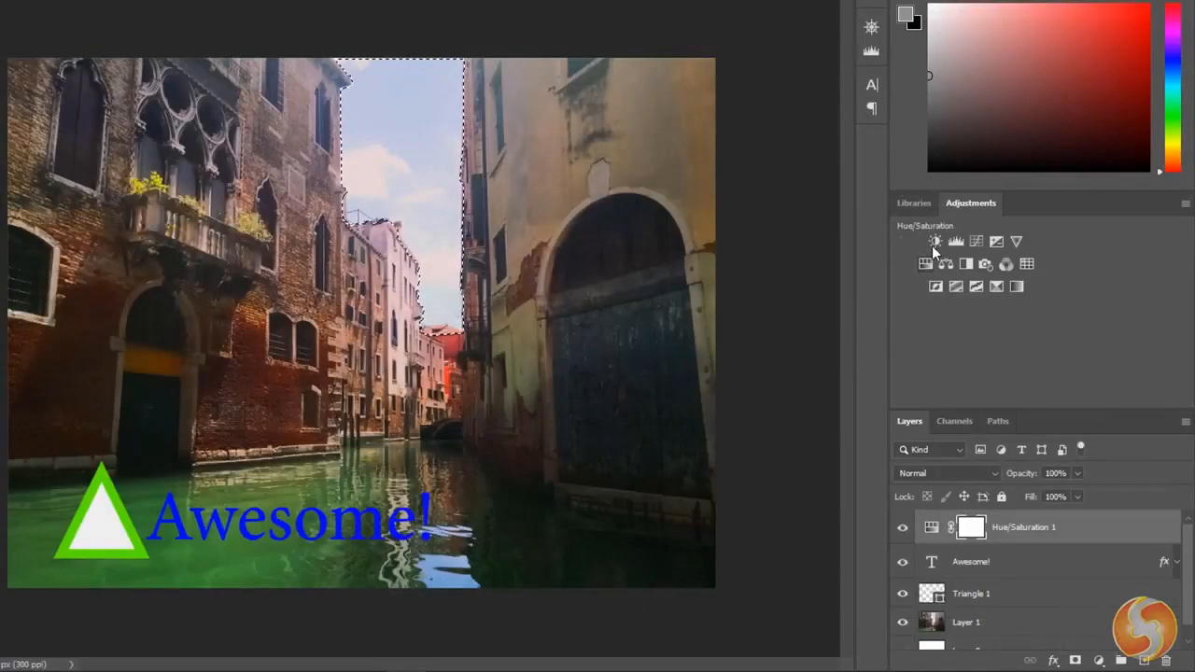
# - Add a Brightness/Contrast adjustment masked to the selected sky, lower its brightness, and make its mask active
pyautogui.click(935, 241)
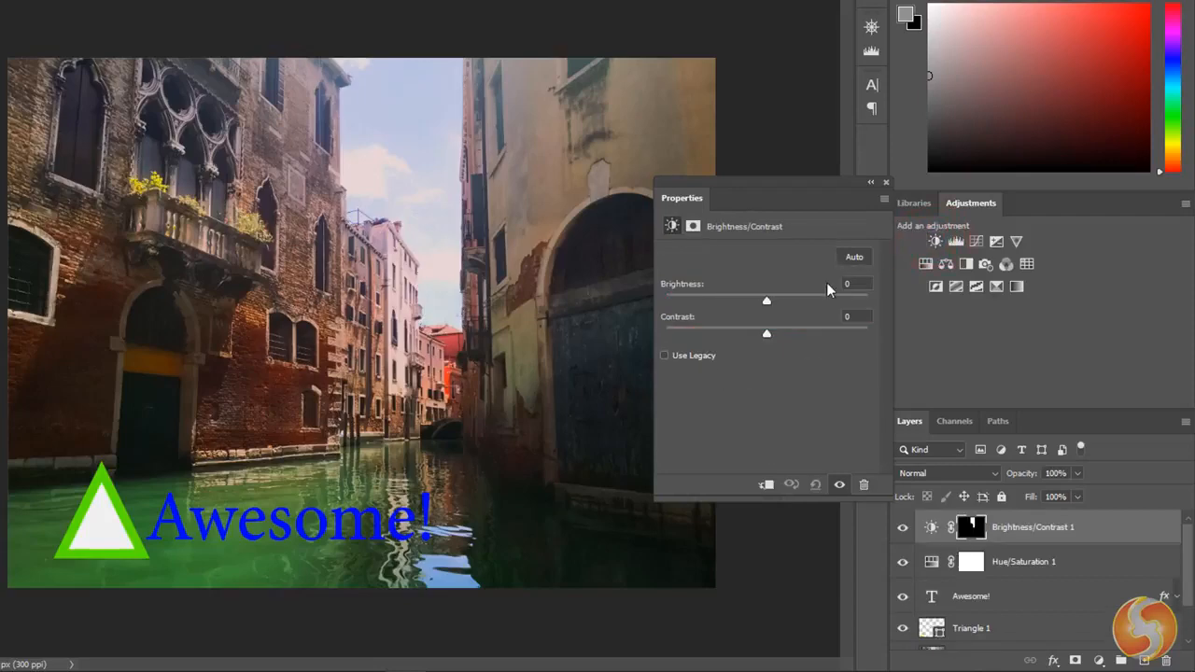
pyautogui.moveTo(769, 300); pyautogui.dragTo(741, 308)
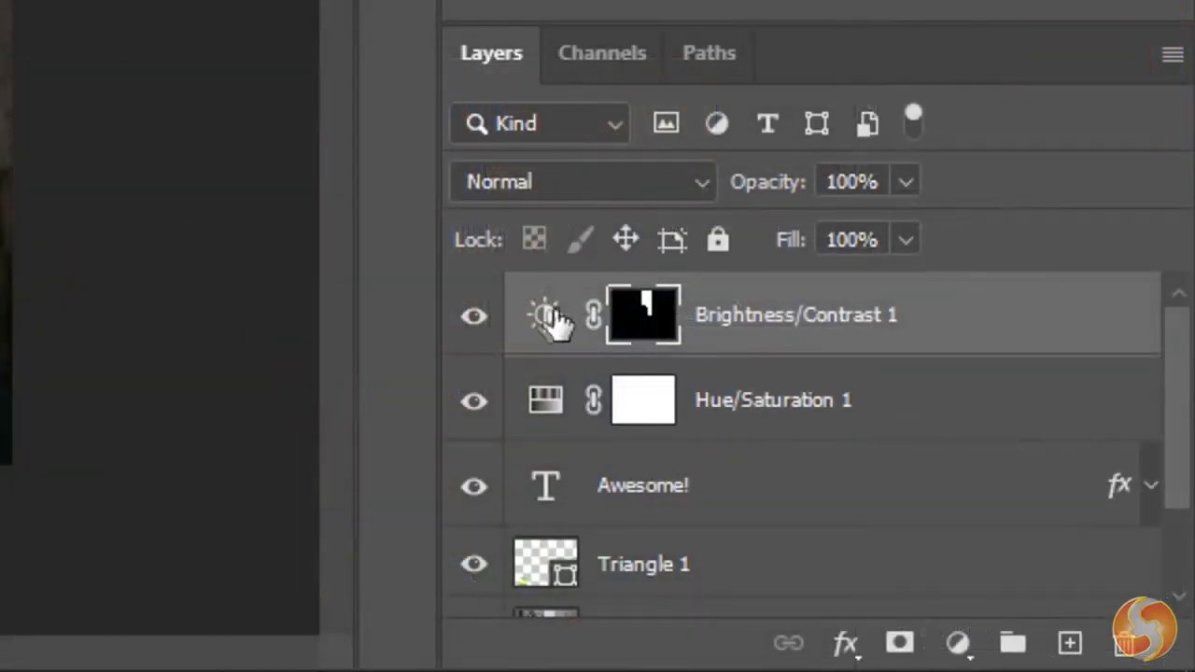
pyautogui.click(931, 527)
pyautogui.click(638, 315)
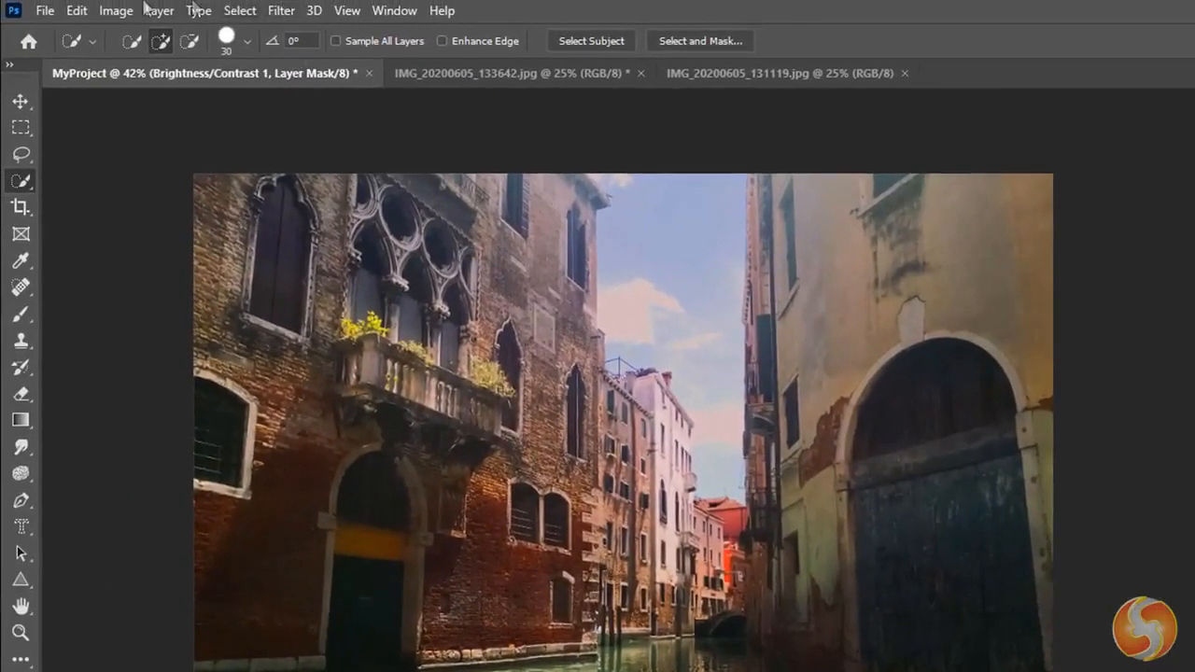
# - Set up saving the project on the computer as MyProject.psd, reviewing the available formats and keeping the Photoshop type
pyautogui.click(44, 11)
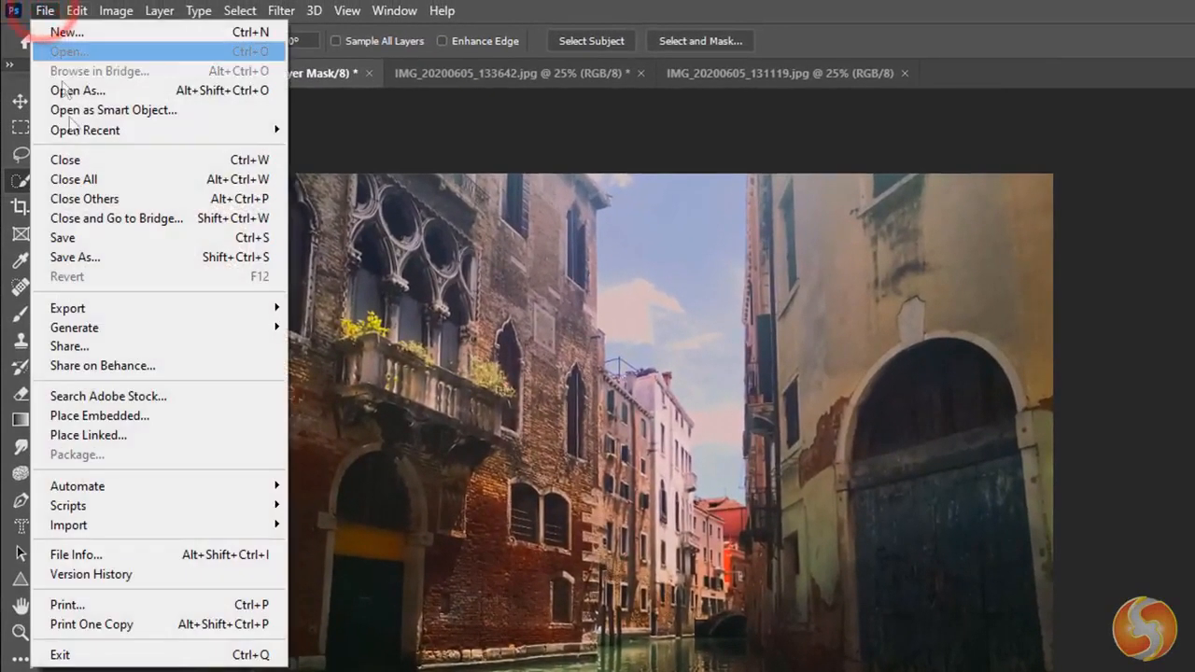
pyautogui.click(91, 260)
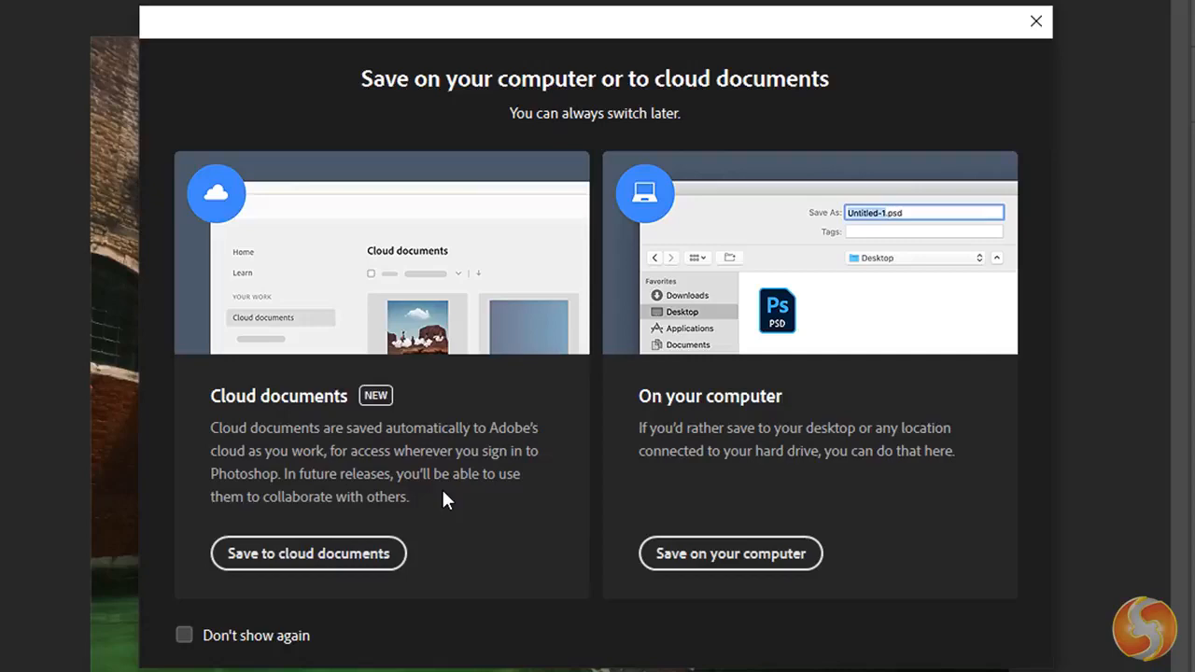
pyautogui.click(770, 556)
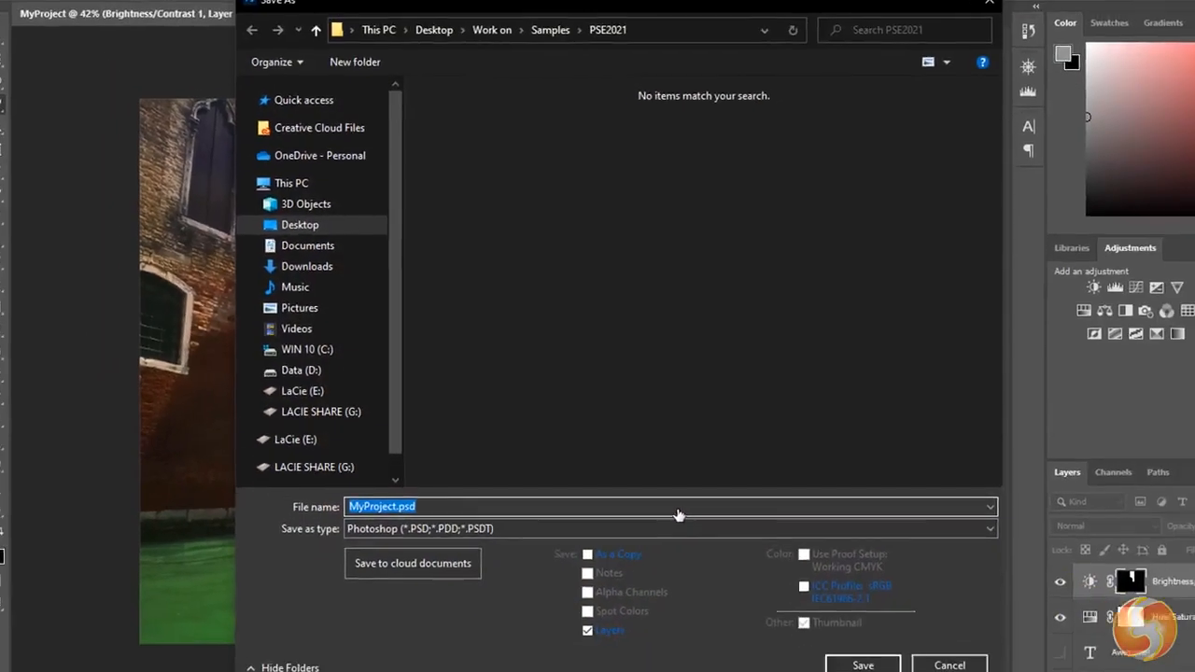
pyautogui.click(425, 497)
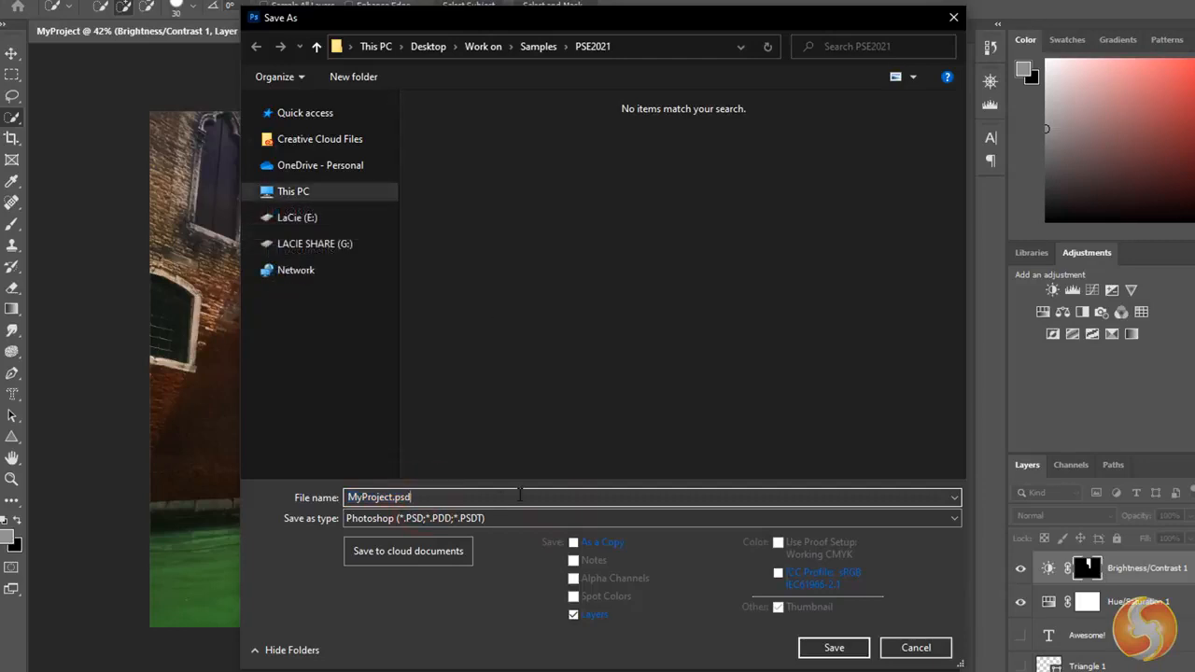
pyautogui.click(508, 517)
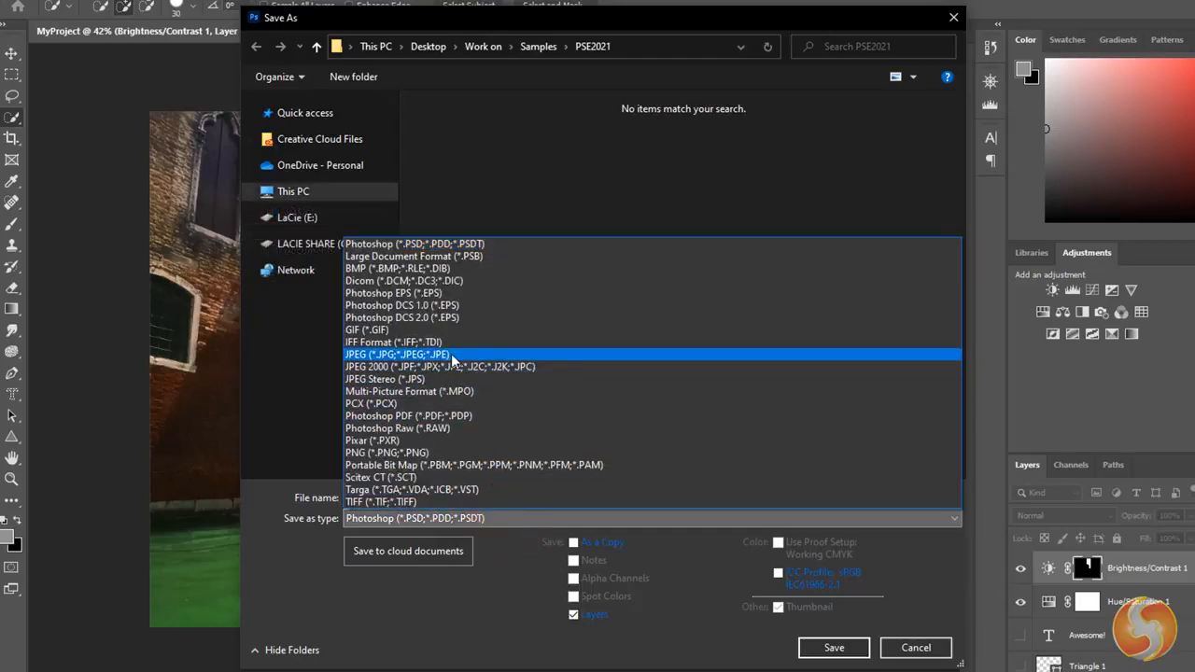
pyautogui.click(502, 562)
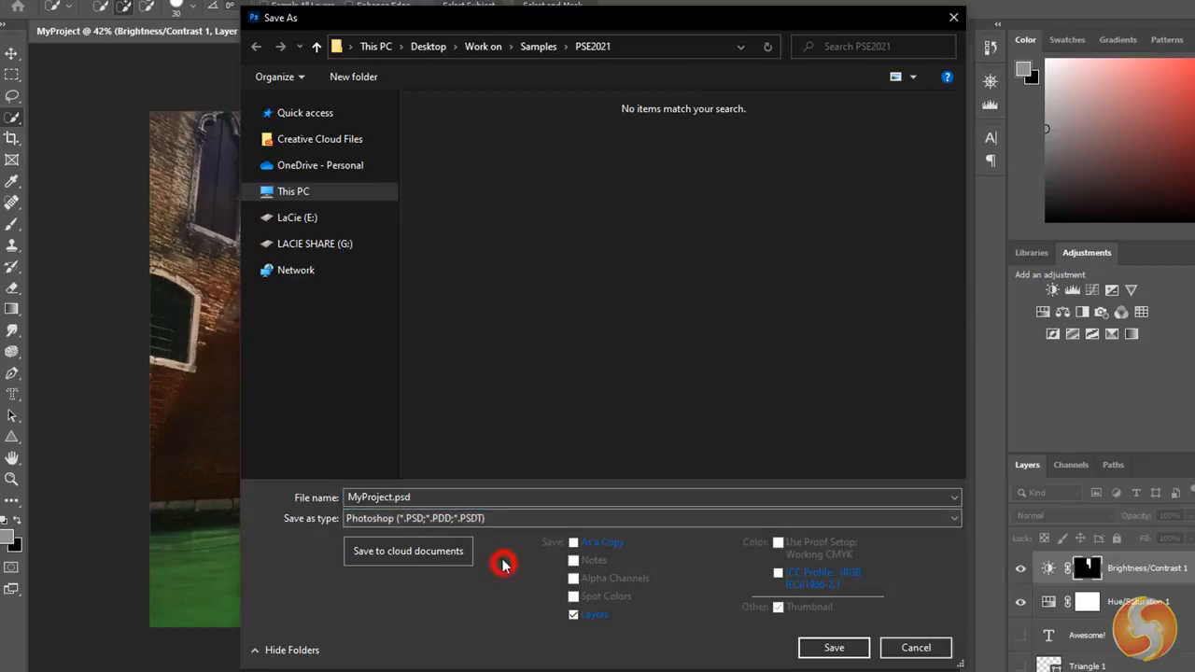